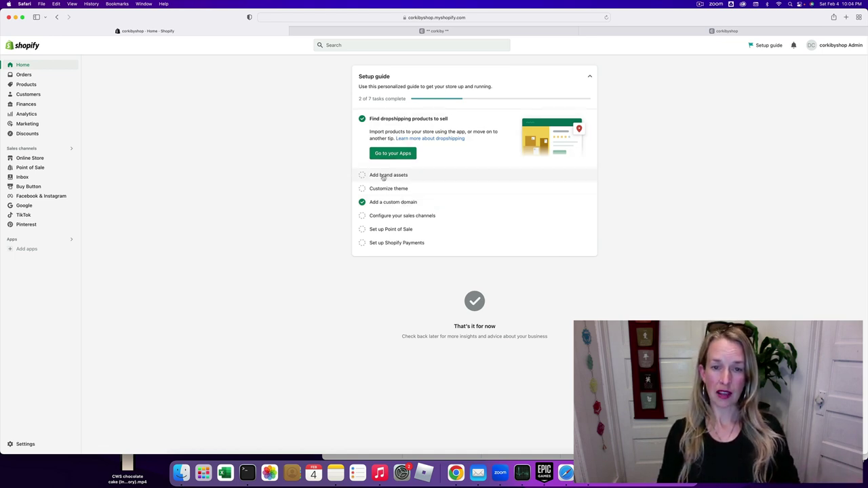
Open the brand assets settings from the setup guide and upload "New Corkiby logo 512x512.png" from Downloads as the default logo.
{"action": "left_click", "coordinate": [384, 178]}
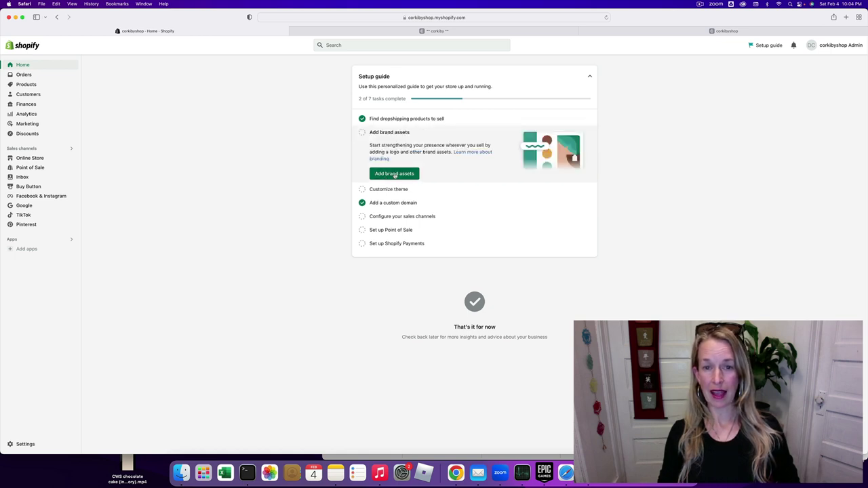
{"action": "left_click", "coordinate": [394, 174]}
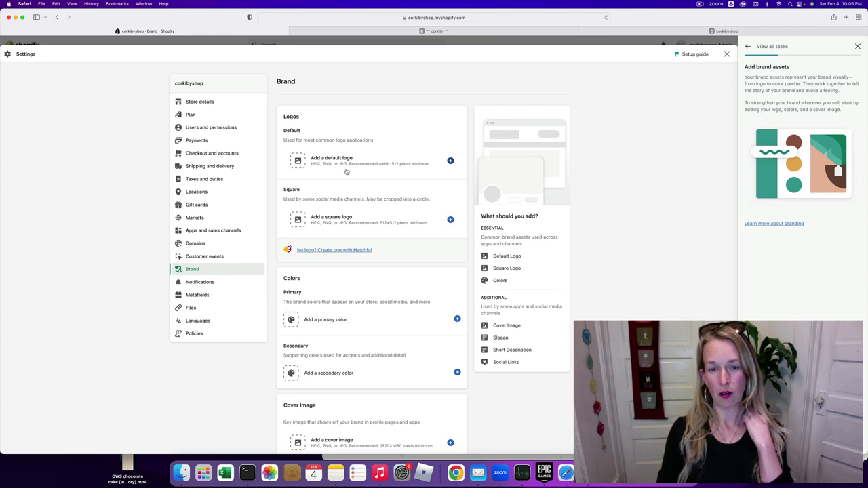
{"action": "left_click", "coordinate": [450, 161]}
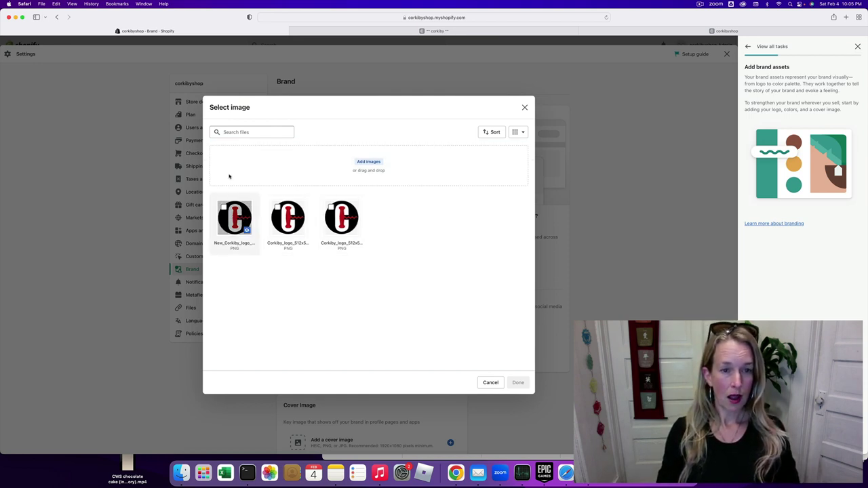
{"action": "left_click", "coordinate": [366, 161]}
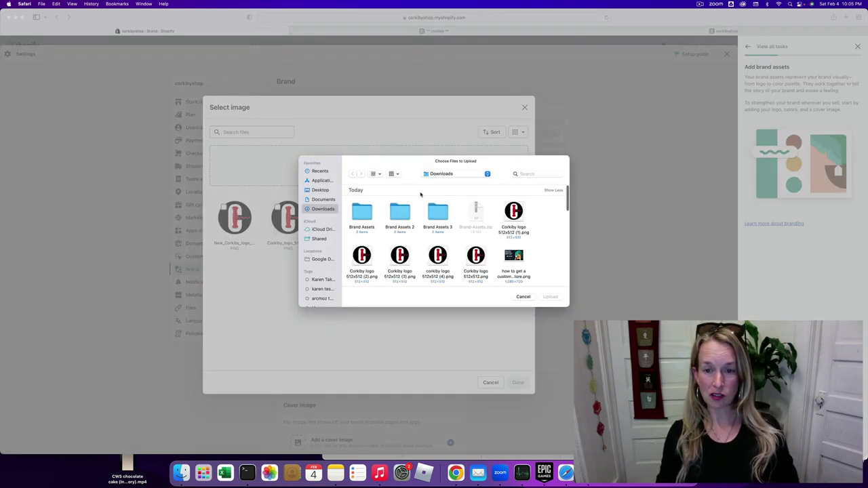
{"action": "scroll", "coordinate": [407, 244], "scroll_direction": "down", "scroll_amount": 5}
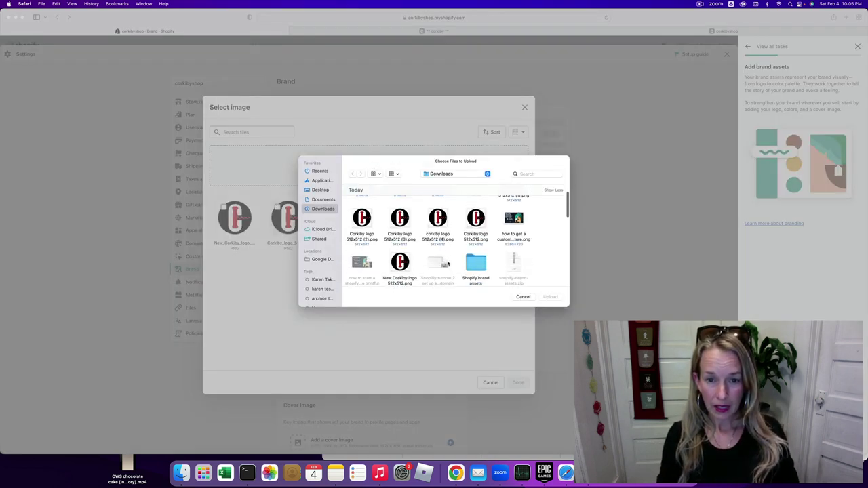
{"action": "scroll", "coordinate": [410, 238], "scroll_direction": "up", "scroll_amount": 3}
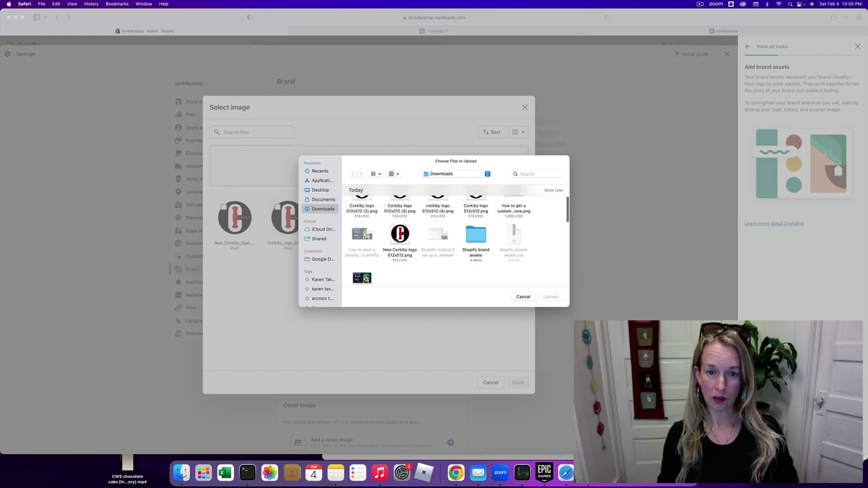
{"action": "double_click", "coordinate": [397, 242]}
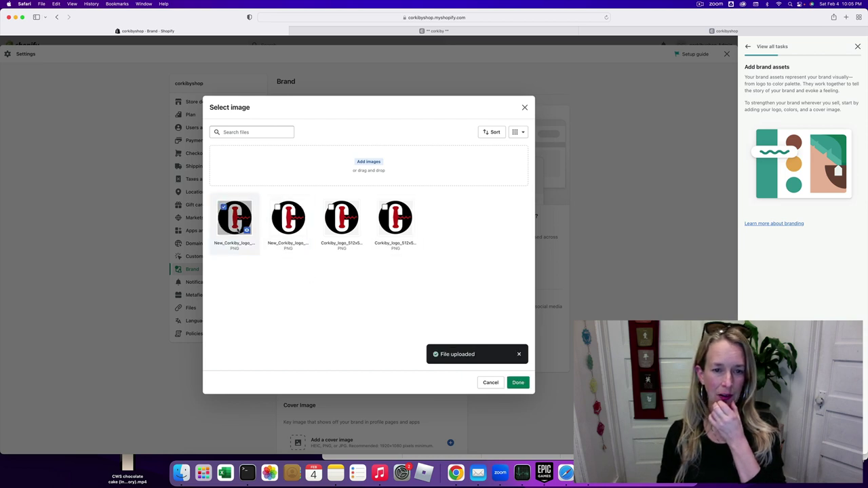
{"action": "left_click", "coordinate": [518, 382]}
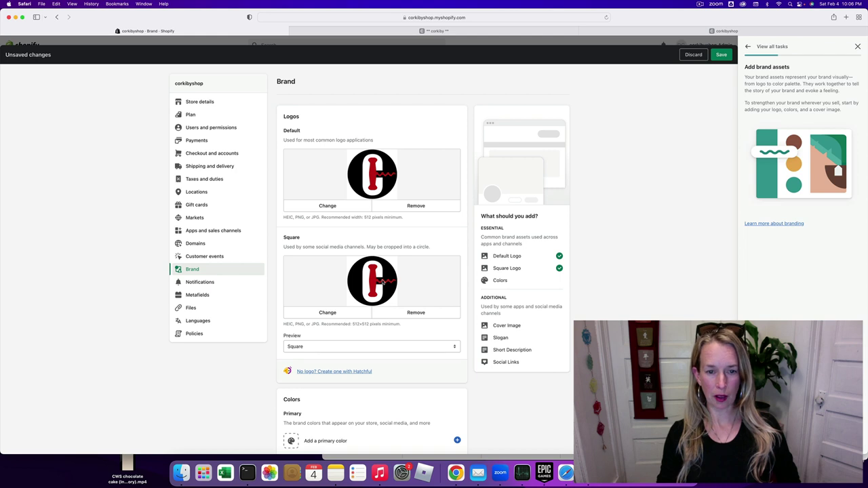
Preview the square logo as a favicon and as a circle, leaving the preview on Circle, and compare it with the default logo.
{"action": "scroll", "coordinate": [371, 272], "scroll_direction": "down", "scroll_amount": 3}
{"action": "left_click", "coordinate": [449, 254]}
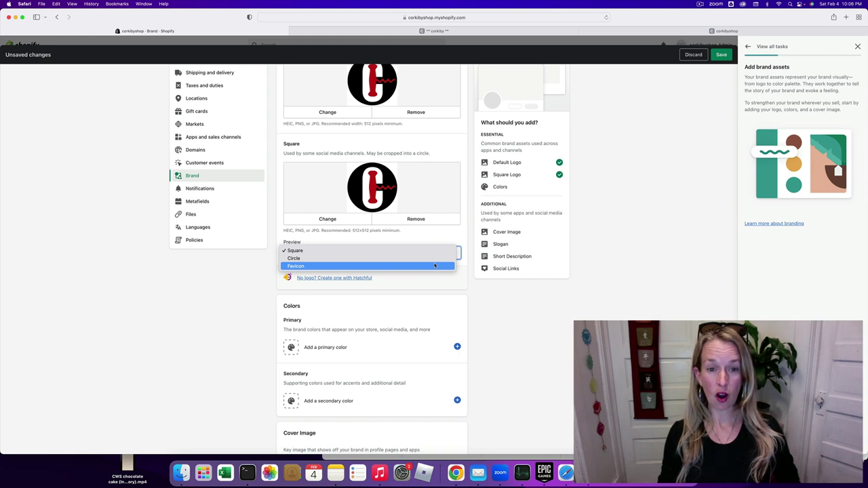
{"action": "left_click", "coordinate": [435, 266]}
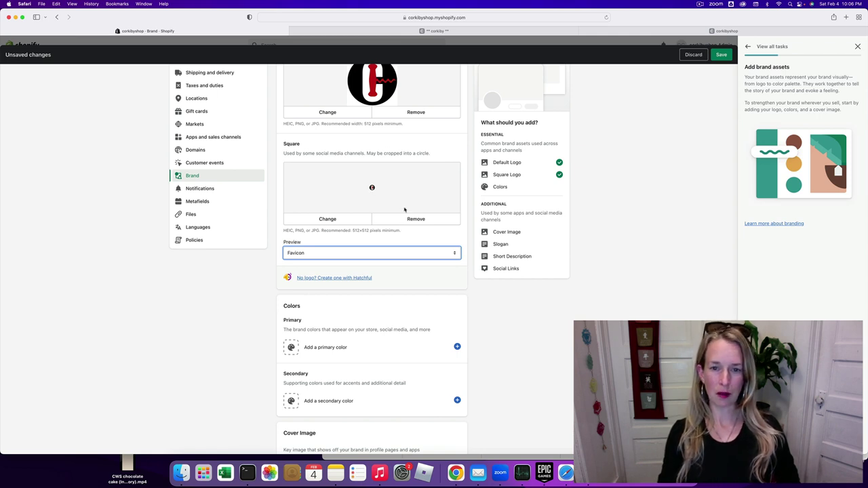
{"action": "left_click", "coordinate": [449, 252]}
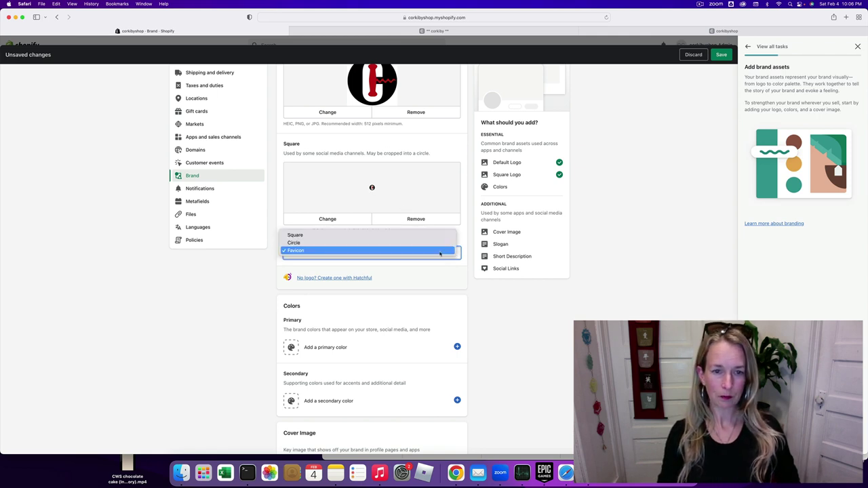
{"action": "left_click", "coordinate": [401, 242]}
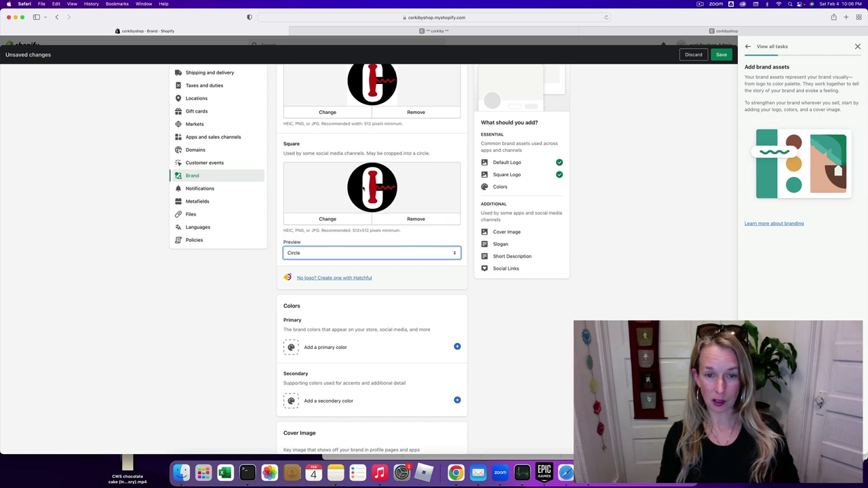
{"action": "scroll", "coordinate": [352, 207], "scroll_direction": "up", "scroll_amount": 1}
{"action": "scroll", "coordinate": [349, 212], "scroll_direction": "down", "scroll_amount": 1}
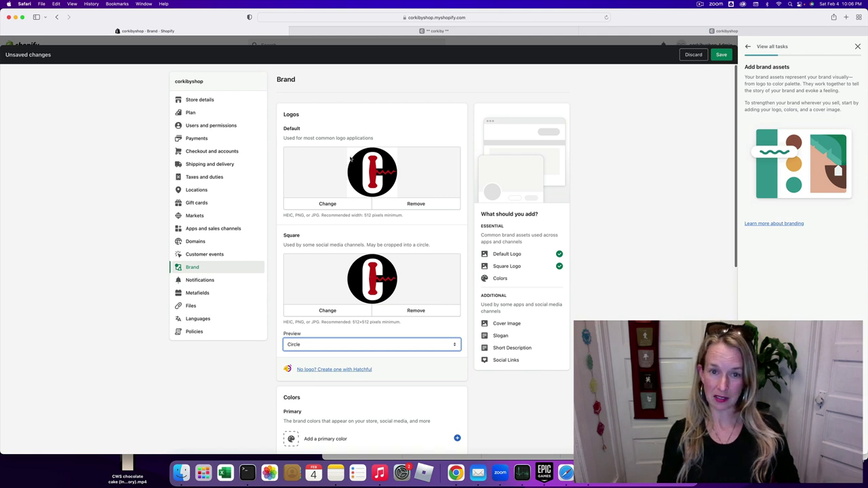
Narrow the Shopify window so the Canva logo design shows beside it, and close the brand assets task panel.
{"action": "scroll", "coordinate": [373, 193], "scroll_direction": "down", "scroll_amount": 5}
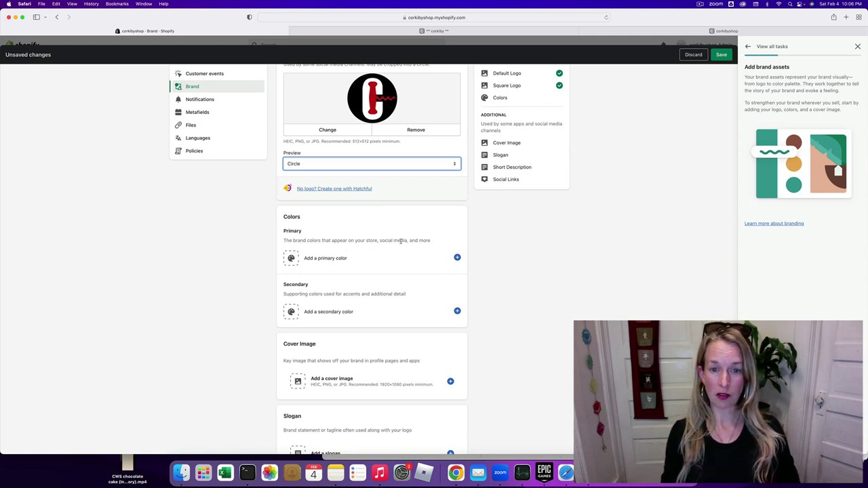
{"action": "scroll", "coordinate": [394, 246], "scroll_direction": "down", "scroll_amount": 2}
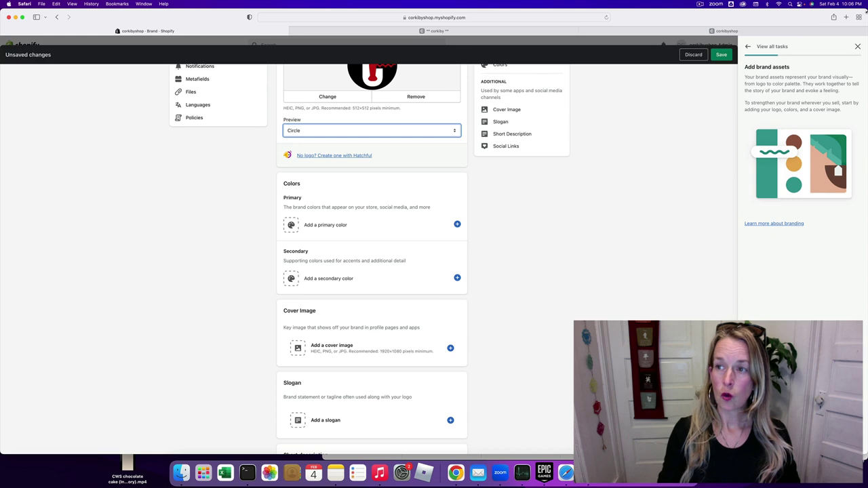
{"action": "left_click_drag", "start_coordinate": [866, 64], "coordinate": [861, 65]}
{"action": "left_click_drag", "start_coordinate": [859, 11], "coordinate": [410, 10]}
{"action": "left_click", "coordinate": [530, 101]}
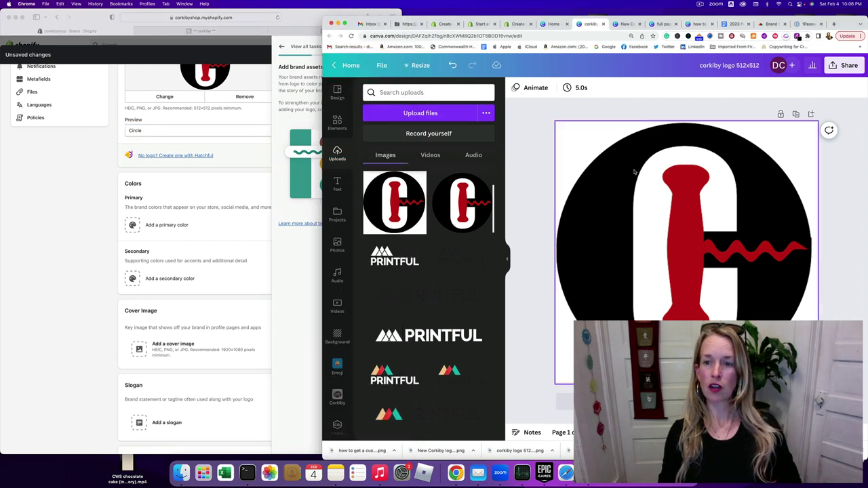
{"action": "left_click", "coordinate": [338, 10]}
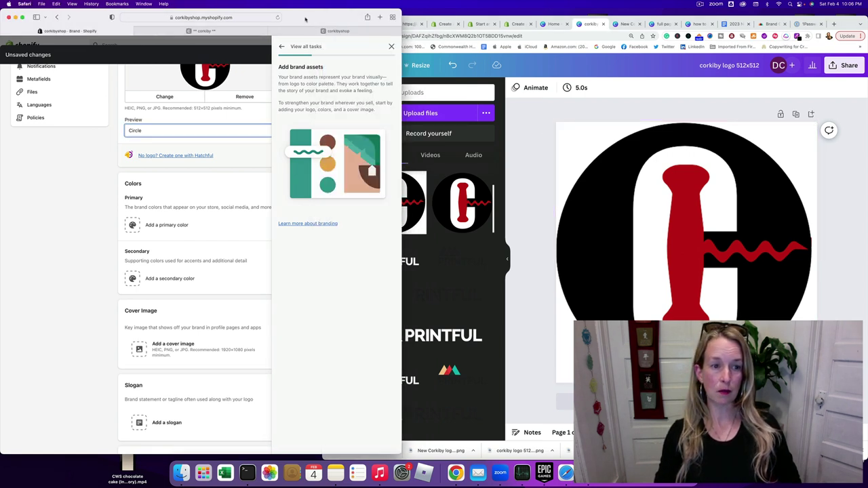
{"action": "left_click", "coordinate": [225, 193]}
{"action": "left_click", "coordinate": [392, 47]}
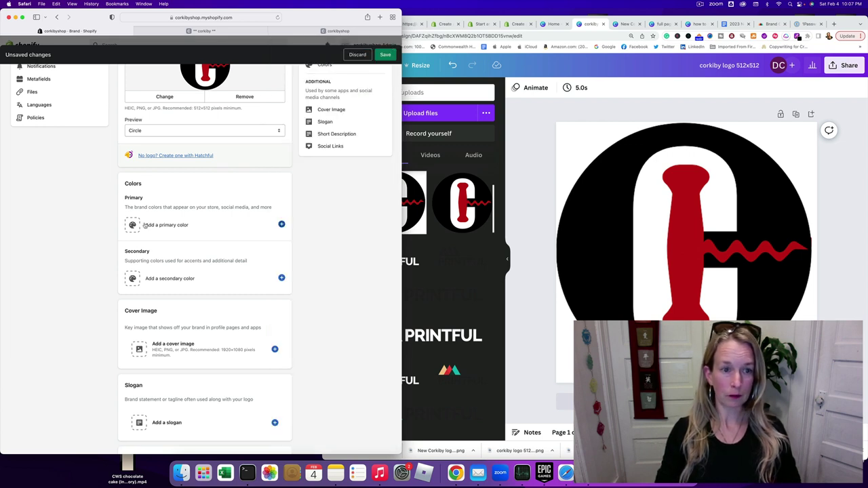
Open the primary brand color picker in Shopify, and in Canva select the logo image and display its photo colors.
{"action": "left_click", "coordinate": [161, 226]}
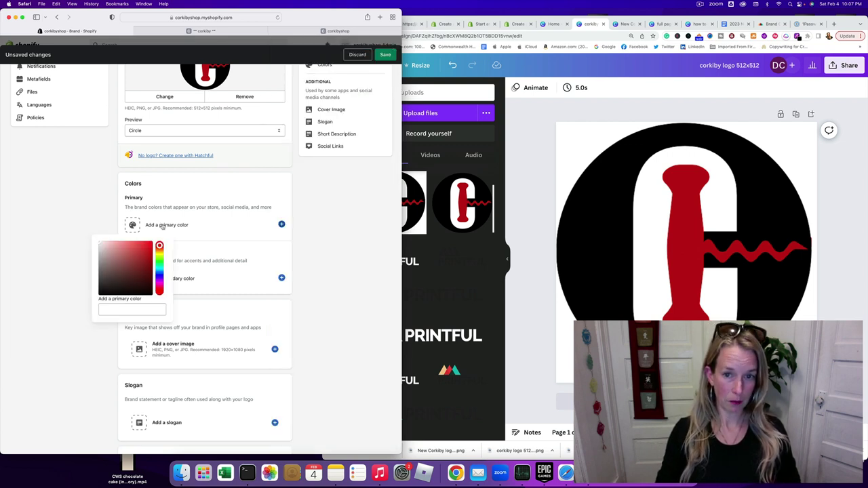
{"action": "left_click", "coordinate": [478, 210]}
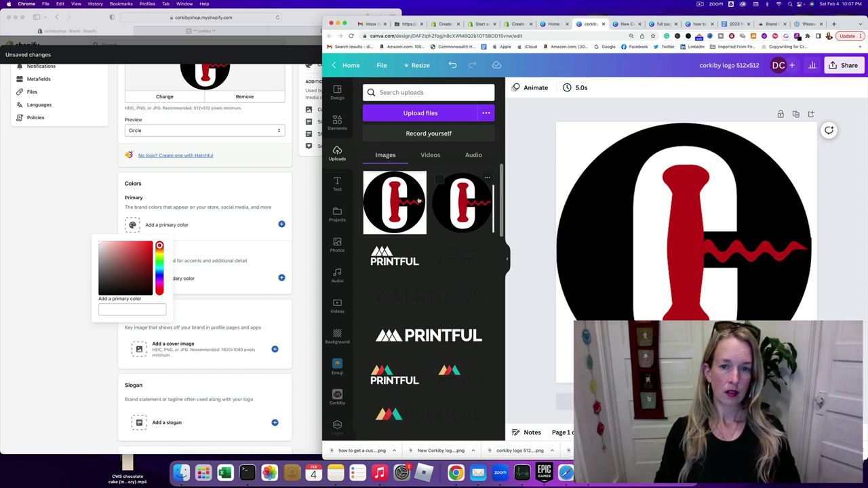
{"action": "left_click", "coordinate": [648, 213]}
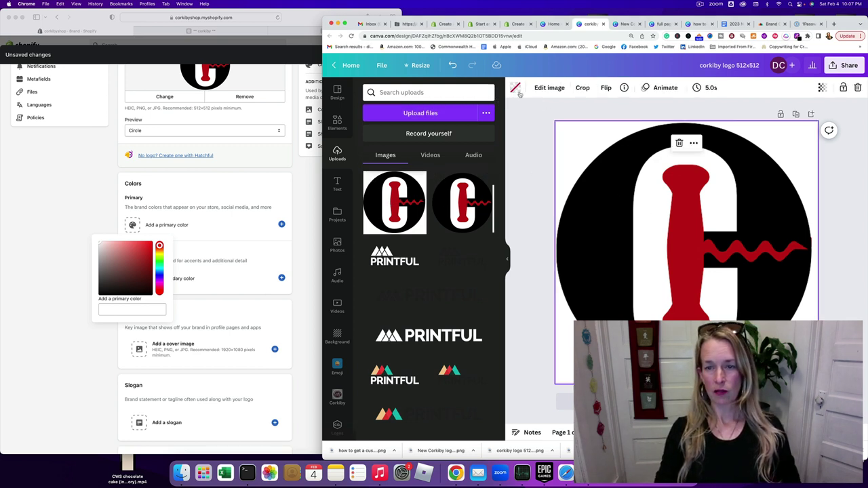
{"action": "left_click_drag", "start_coordinate": [325, 18], "coordinate": [18, 11]}
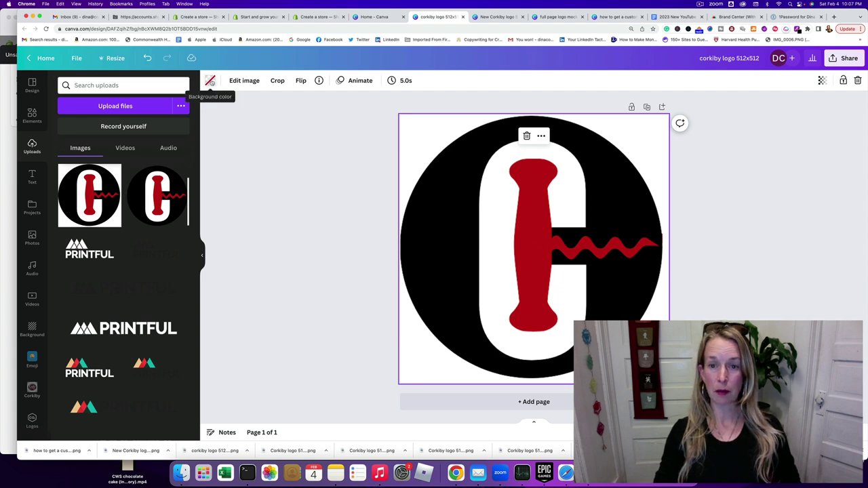
{"action": "left_click", "coordinate": [210, 81]}
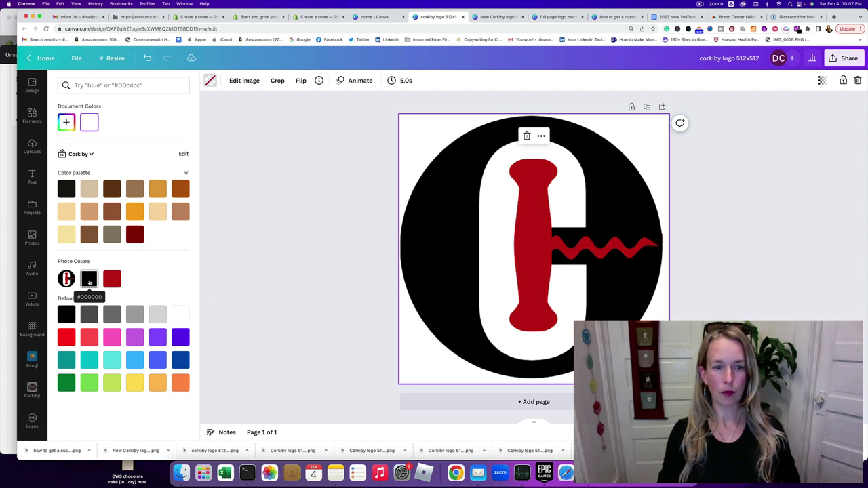
Try white and the logo's red photo color as the Canva page background to find the color code, undoing each fill.
{"action": "left_click", "coordinate": [181, 315]}
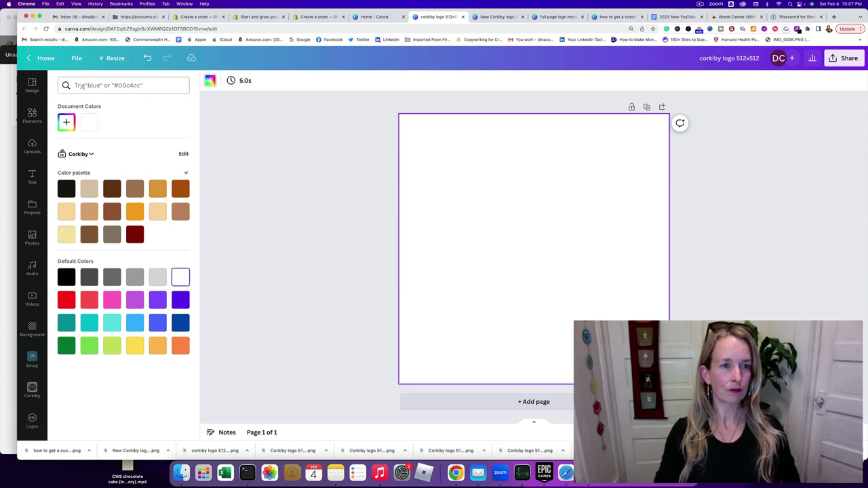
{"action": "left_click", "coordinate": [148, 59]}
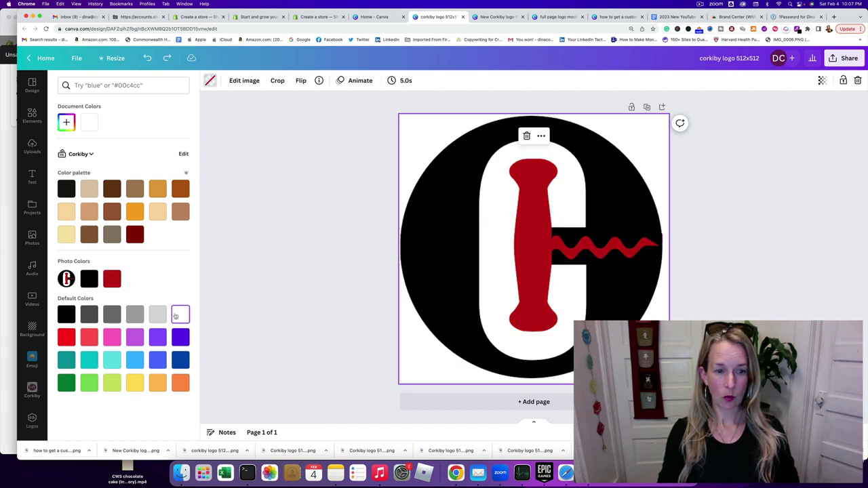
{"action": "left_click", "coordinate": [111, 280]}
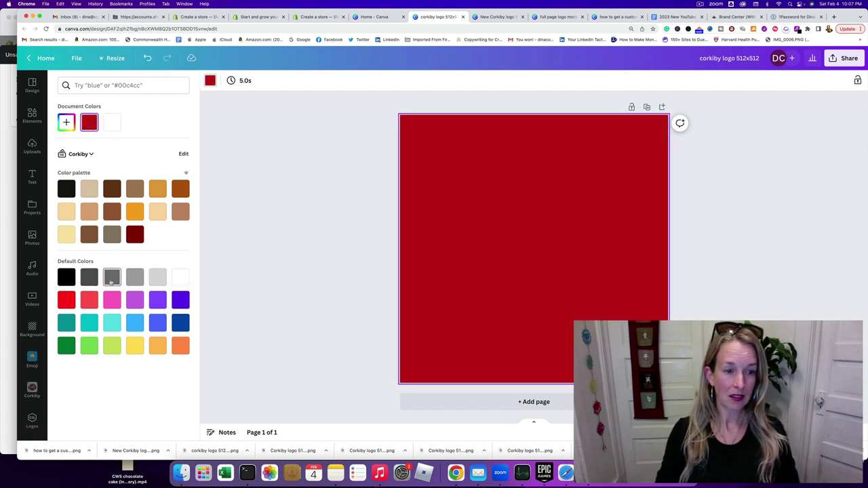
{"action": "left_click", "coordinate": [67, 123]}
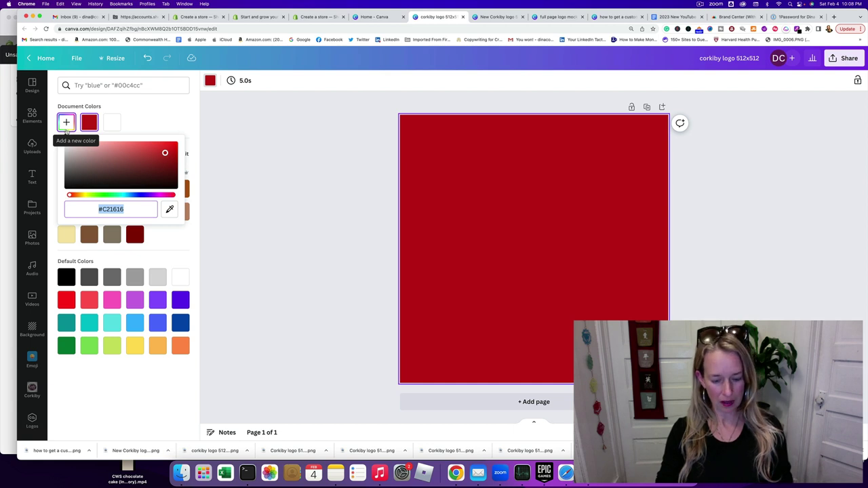
{"action": "left_click", "coordinate": [32, 146]}
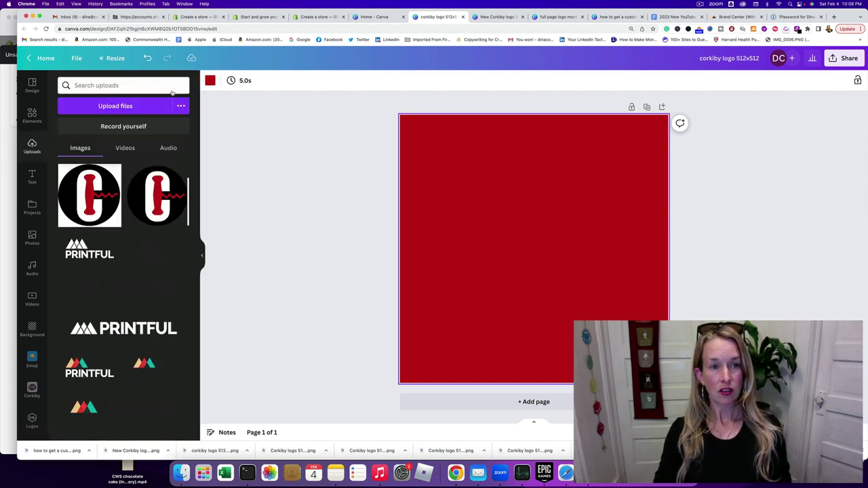
{"action": "left_click", "coordinate": [147, 58]}
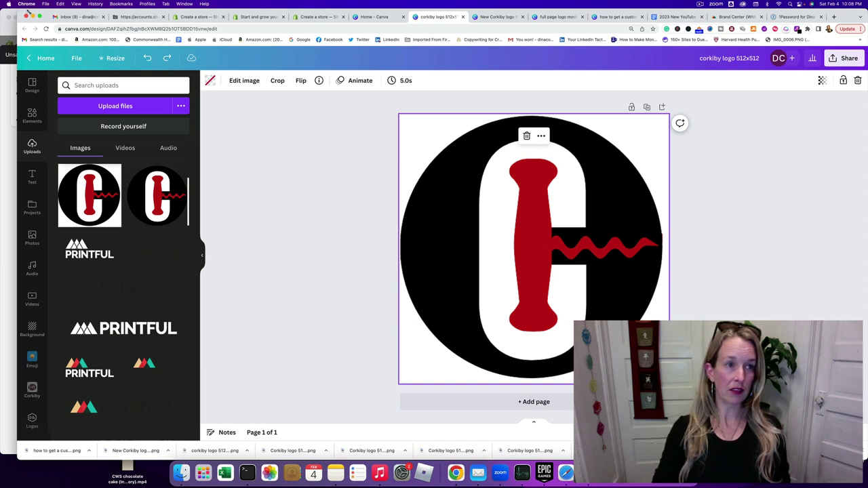
Switch back to Shopify, widen its window to the full screen and dismiss the primary color picker without choosing a color.
{"action": "left_click_drag", "start_coordinate": [30, 12], "coordinate": [253, 20]}
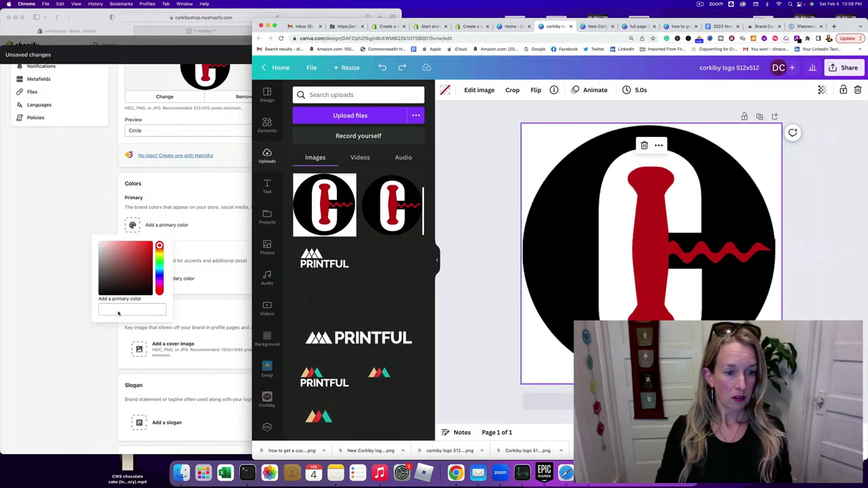
{"action": "left_click", "coordinate": [117, 313]}
{"action": "left_click", "coordinate": [118, 312]}
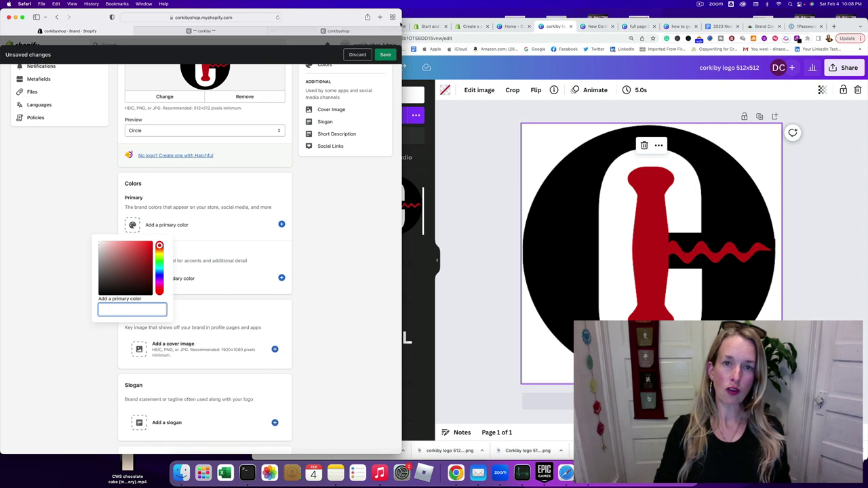
{"action": "left_click_drag", "start_coordinate": [402, 12], "coordinate": [867, 12]}
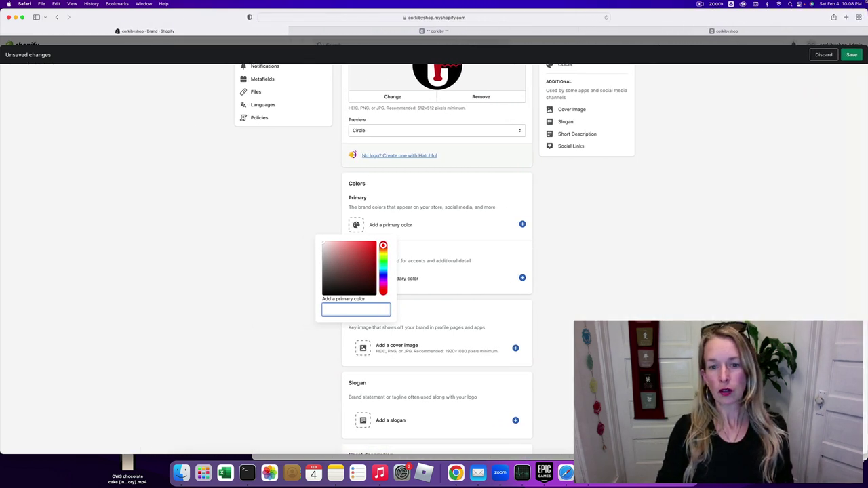
{"action": "left_click", "coordinate": [260, 310]}
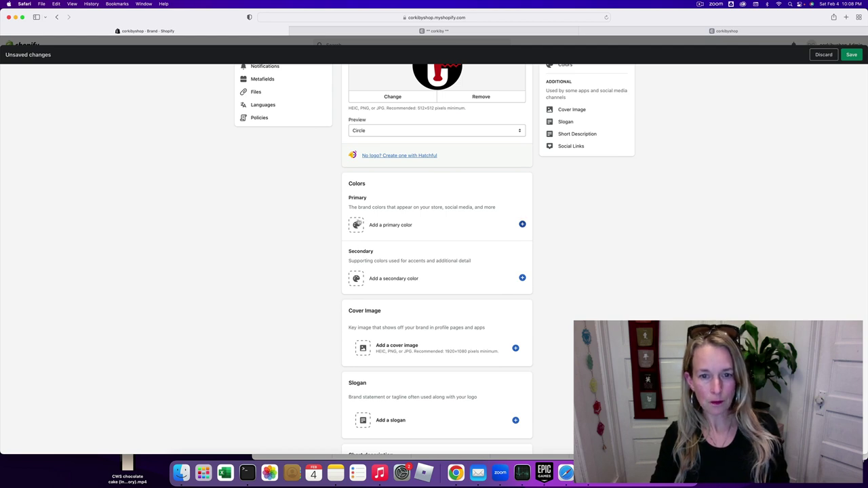
{"action": "left_click", "coordinate": [356, 224]}
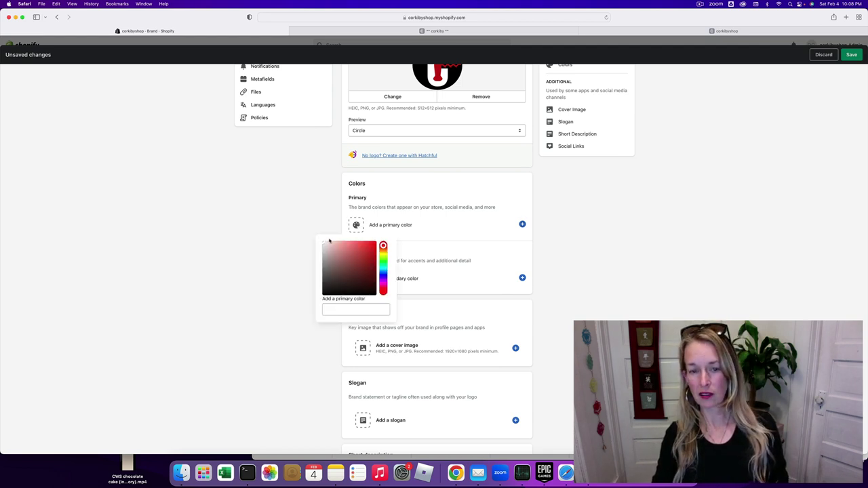
{"action": "left_click", "coordinate": [253, 208]}
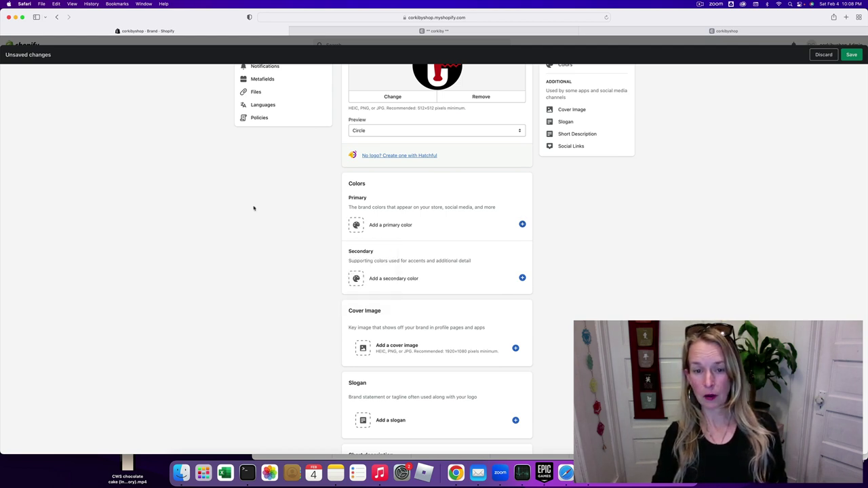
Try to add the code C2161 as a secondary brand color.
{"action": "left_click", "coordinate": [355, 284]}
{"action": "left_click", "coordinate": [339, 361]}
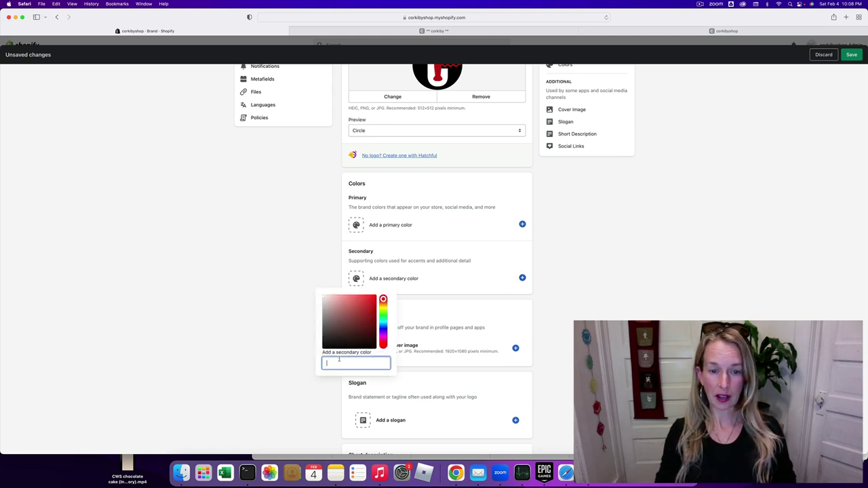
{"action": "type", "text": "C2181"}
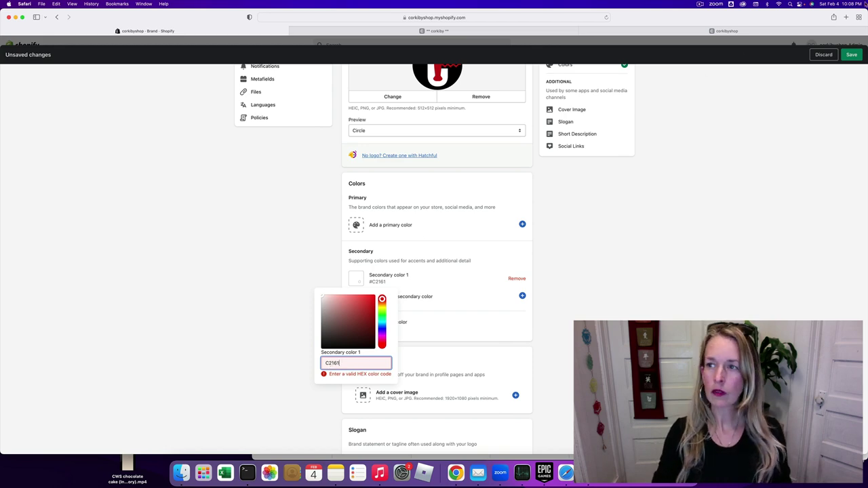
Switch to Canva, fill the logo page with the red photo color and select its hex code in the custom color picker.
{"action": "key", "text": "super+Tab"}
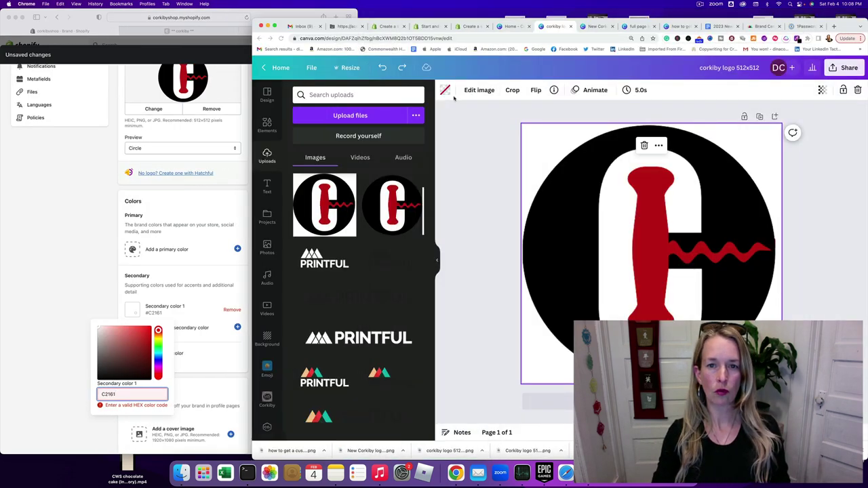
{"action": "left_click", "coordinate": [445, 90]}
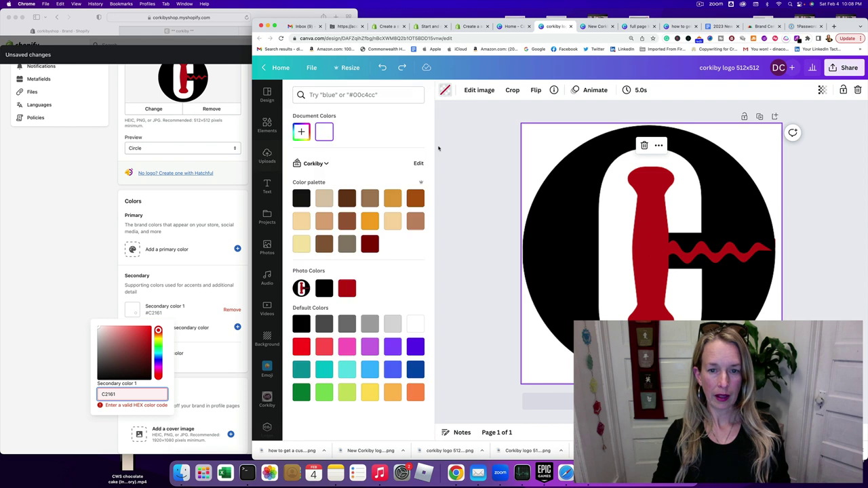
{"action": "left_click", "coordinate": [347, 287]}
{"action": "left_click", "coordinate": [303, 132]}
{"action": "left_click", "coordinate": [371, 218]}
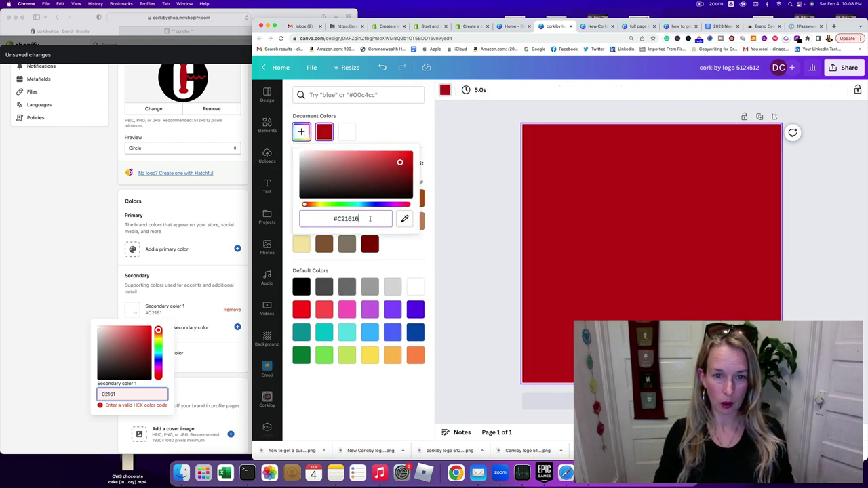
{"action": "left_click_drag", "start_coordinate": [371, 218], "coordinate": [326, 218]}
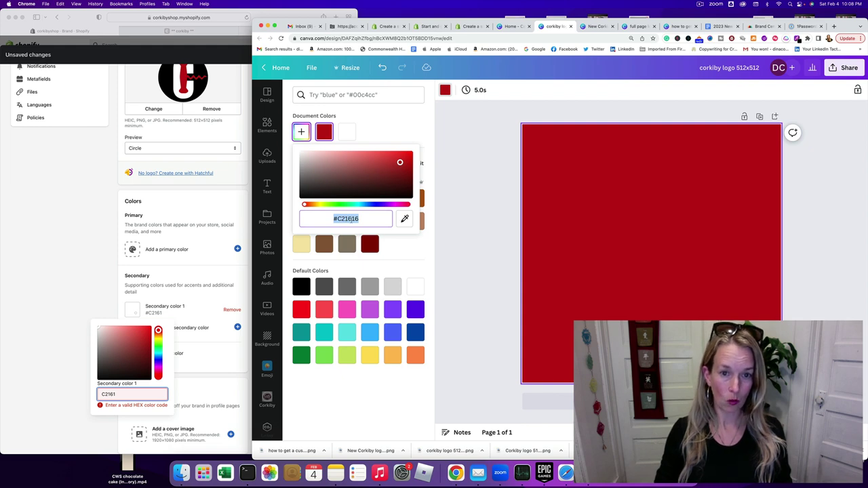
Narrow the Canva window so its red hex code stays available, and widen the Shopify window to the full screen.
{"action": "left_click_drag", "start_coordinate": [252, 19], "coordinate": [658, 19]}
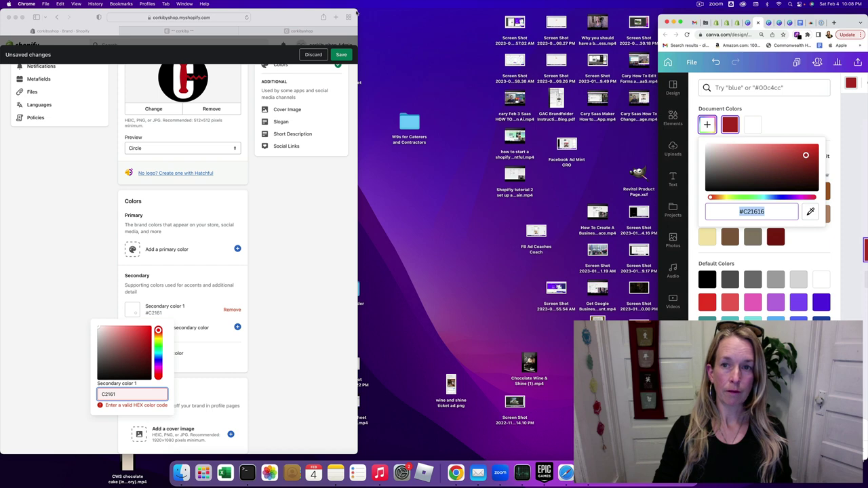
{"action": "left_click", "coordinate": [353, 11]}
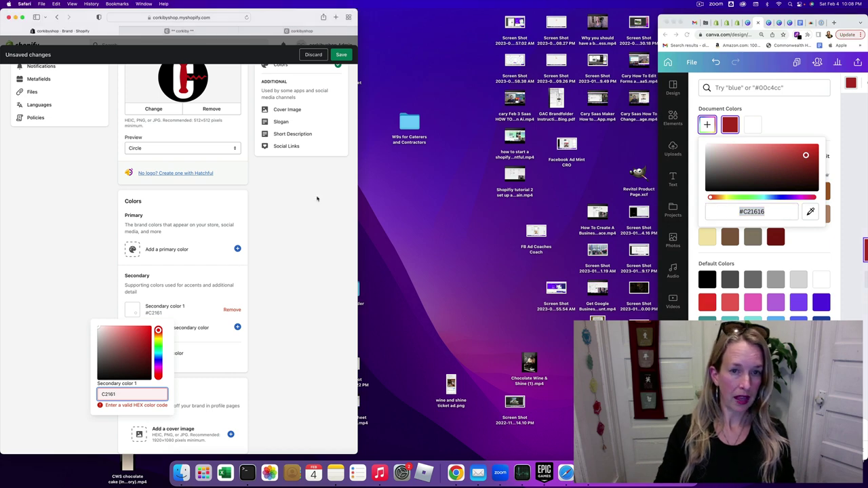
{"action": "double_click", "coordinate": [354, 12]}
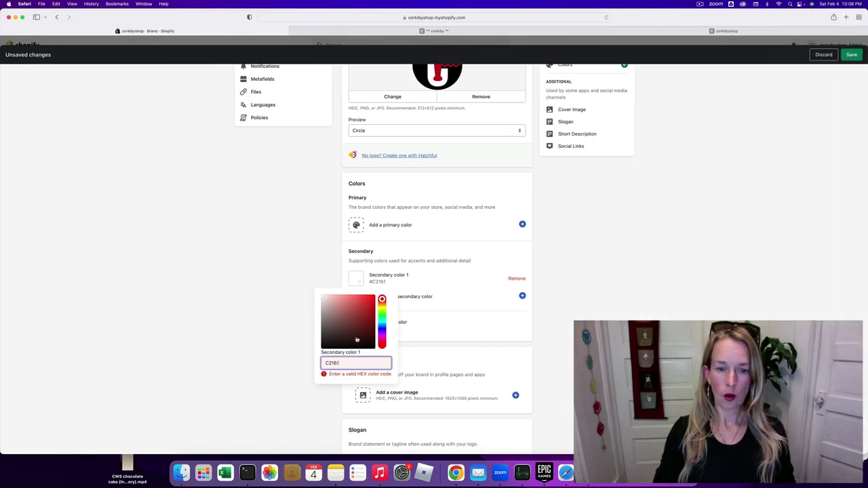
Remove the incomplete secondary color and add C21616 as the secondary brand color, narrowing the Shopify window to read the code in Canva.
{"action": "left_click", "coordinate": [303, 365]}
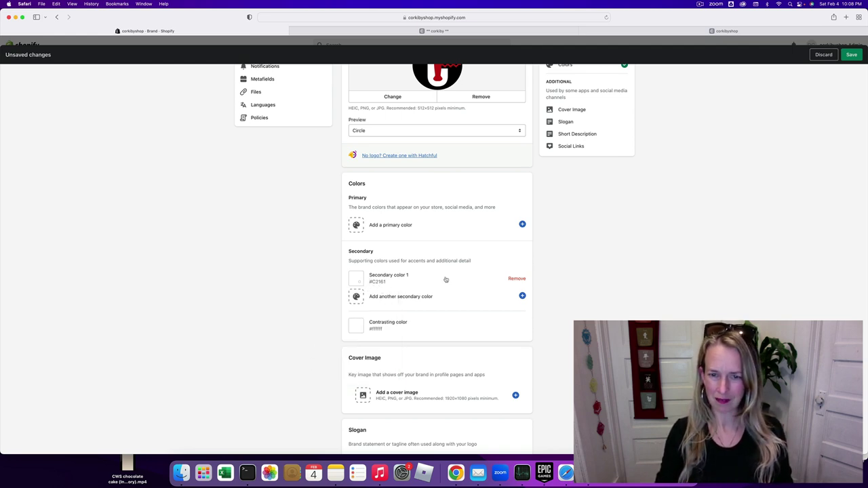
{"action": "left_click", "coordinate": [515, 278]}
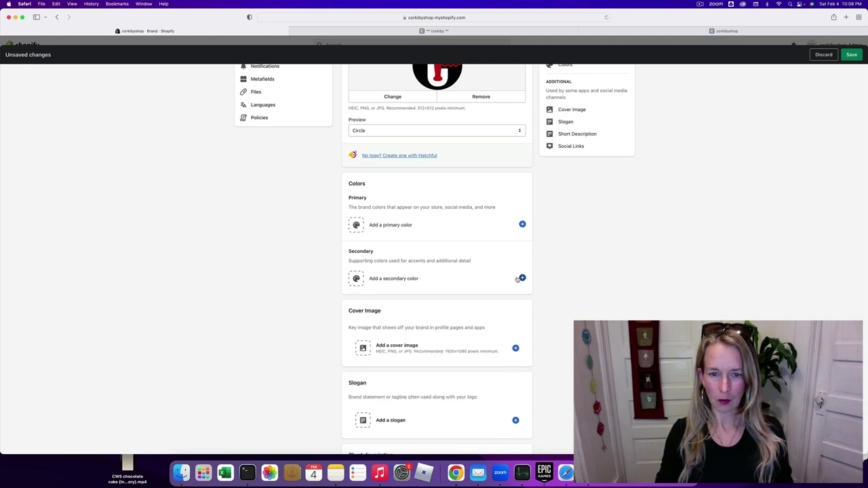
{"action": "left_click", "coordinate": [393, 279]}
{"action": "left_click", "coordinate": [350, 363]}
{"action": "type", "text": "C2161"}
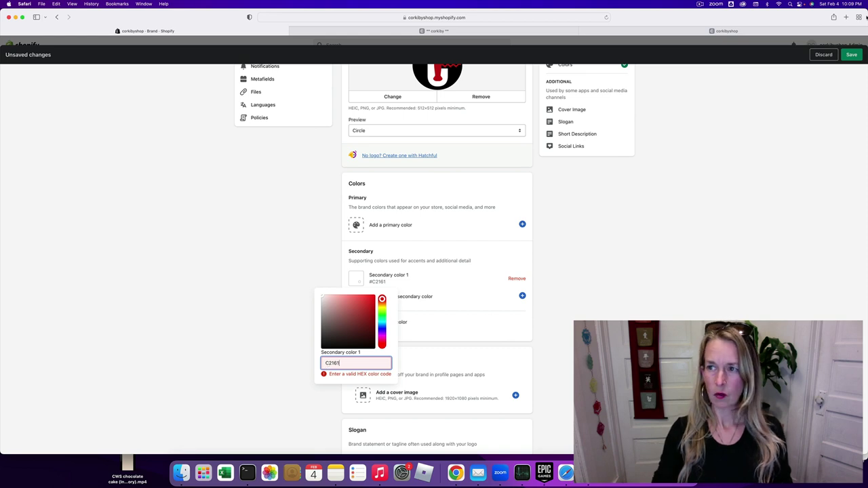
{"action": "key", "text": "ctrl+alt+Left"}
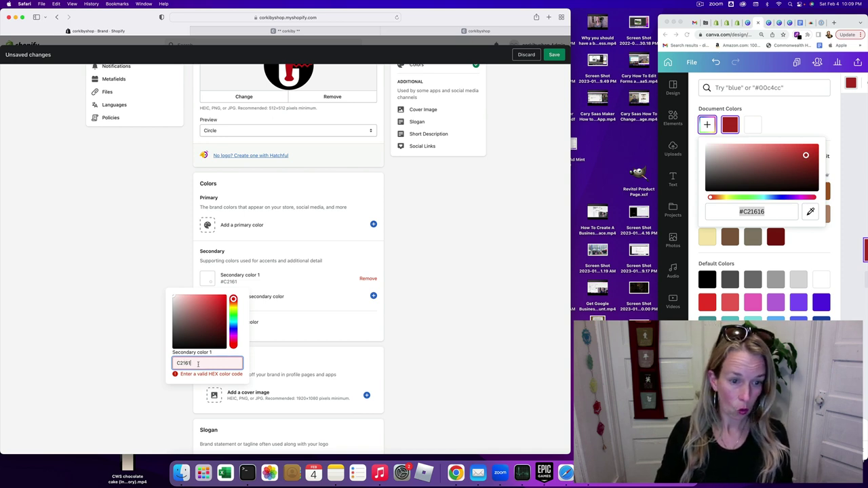
{"action": "type", "text": "6"}
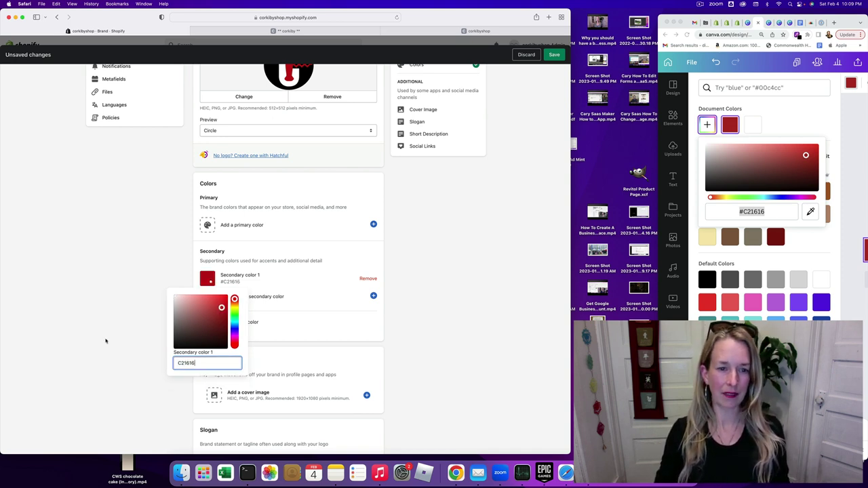
{"action": "left_click", "coordinate": [106, 341]}
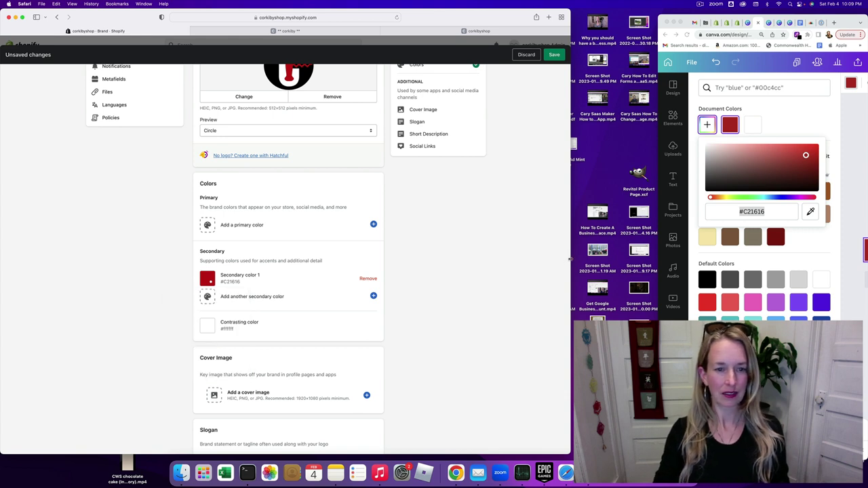
Widen the Shopify window to the full screen and add black, 000000, as another secondary brand color.
{"action": "left_click_drag", "start_coordinate": [571, 261], "coordinate": [823, 263]}
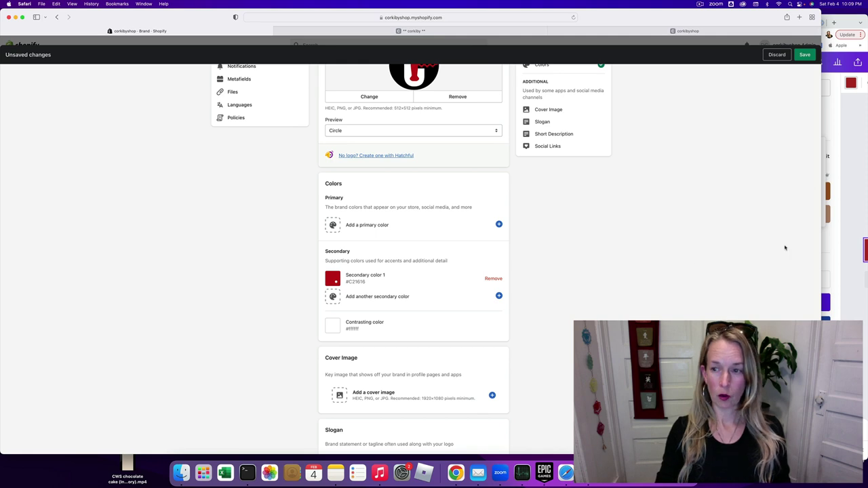
{"action": "left_click_drag", "start_coordinate": [820, 11], "coordinate": [867, 10]}
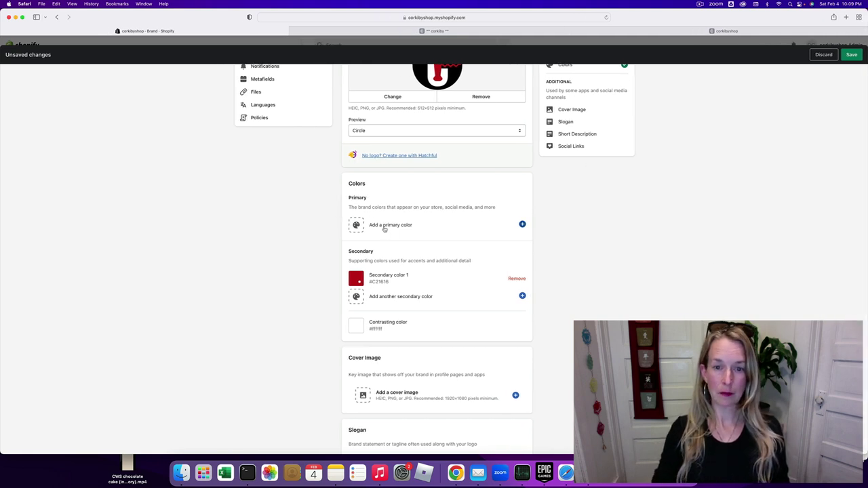
{"action": "left_click", "coordinate": [382, 298]}
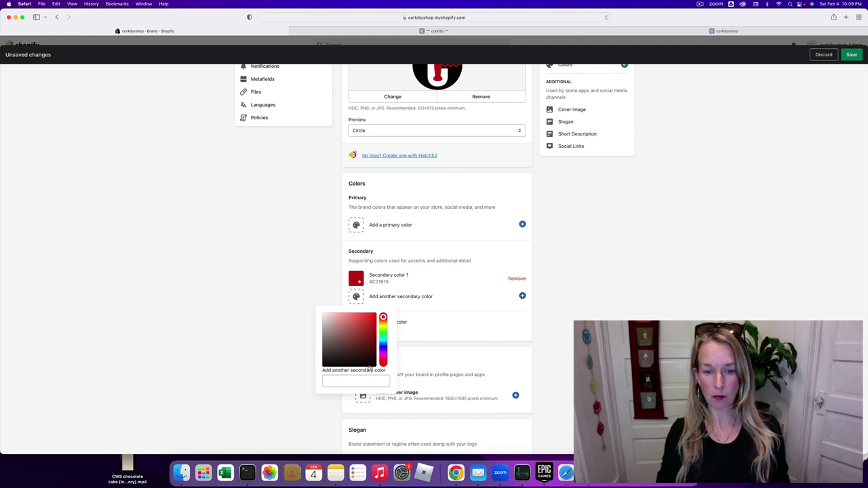
{"action": "left_click", "coordinate": [329, 380]}
{"action": "type", "text": "00"}
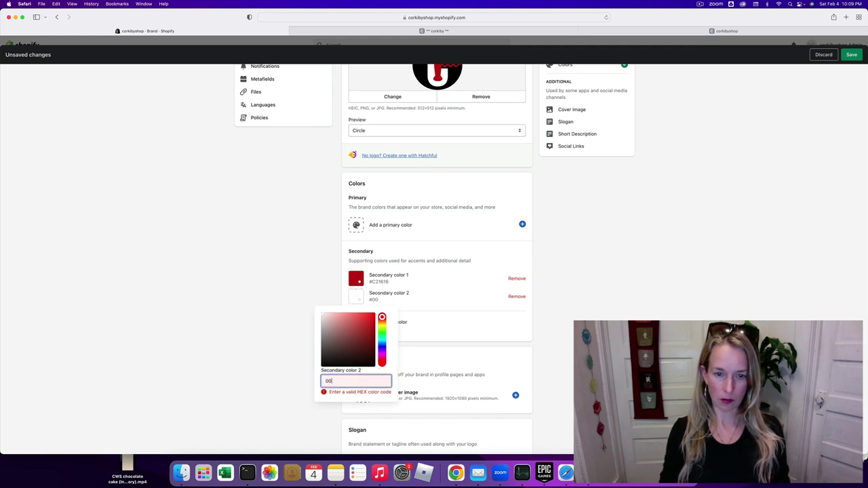
{"action": "type", "text": "000"}
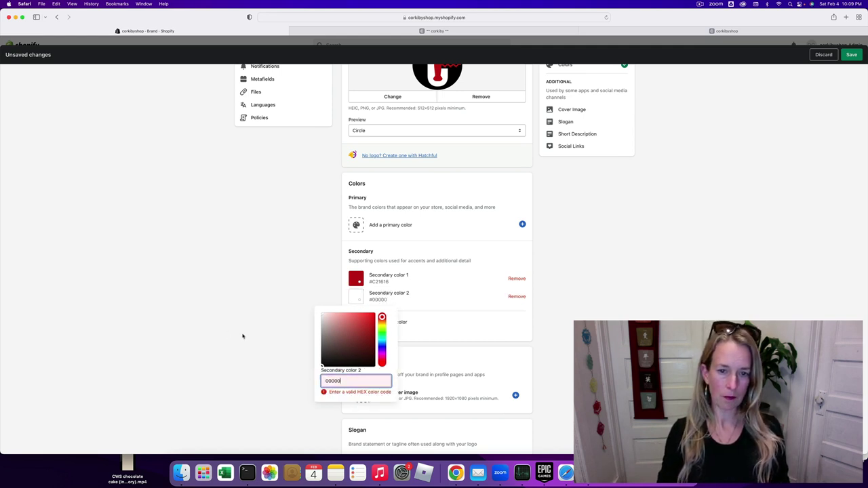
{"action": "type", "text": "0"}
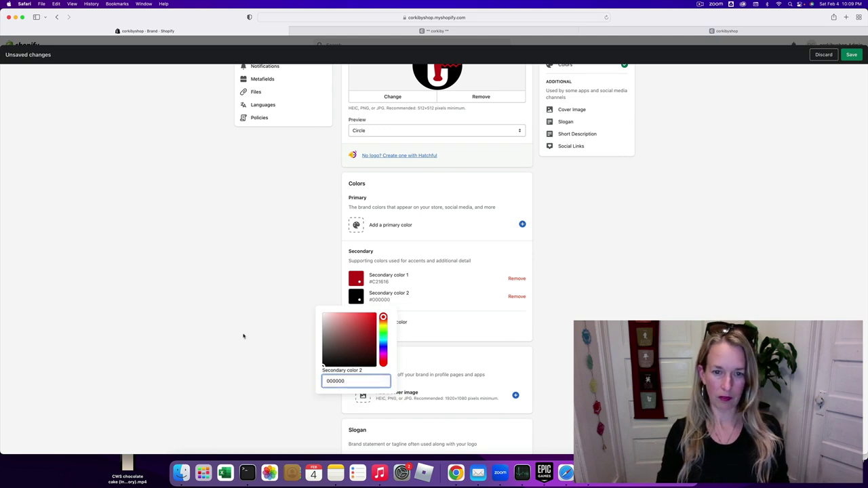
{"action": "left_click", "coordinate": [244, 334]}
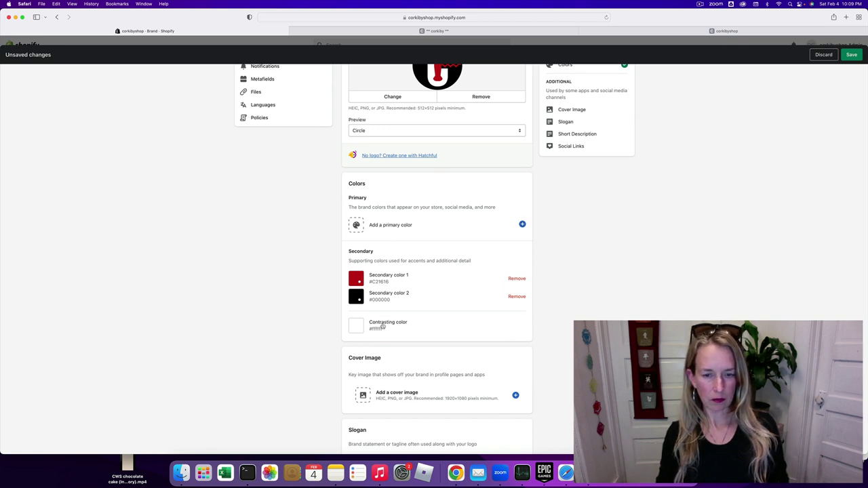
{"action": "left_click", "coordinate": [381, 224]}
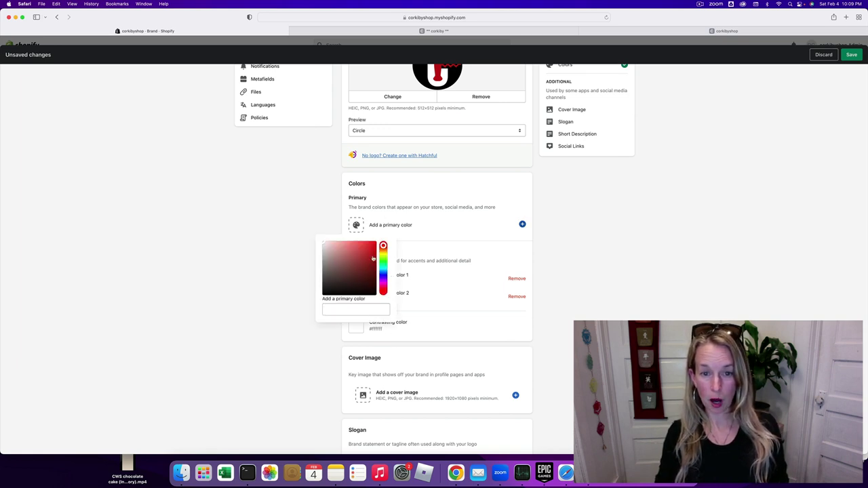
{"action": "left_click", "coordinate": [337, 309]}
{"action": "left_click", "coordinate": [241, 312]}
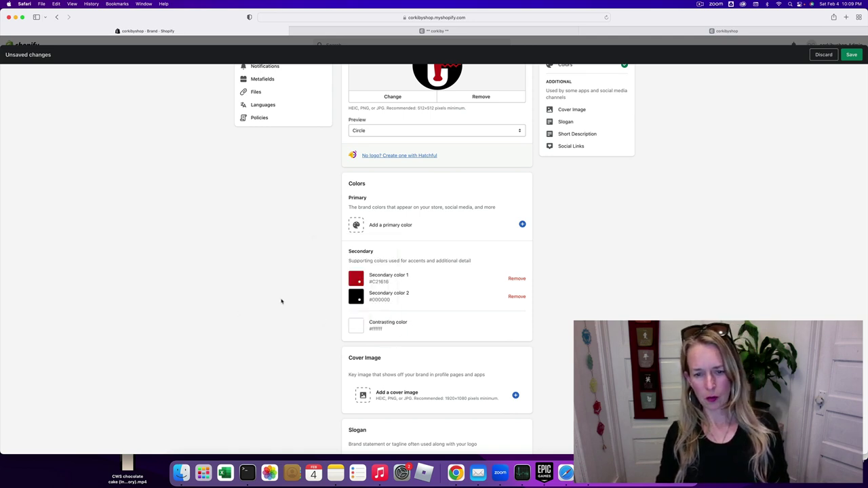
Narrow the Shopify window with the cover image section in view, and open the Canva home page in a widened window beside it.
{"action": "scroll", "coordinate": [281, 301], "scroll_direction": "down", "scroll_amount": 3}
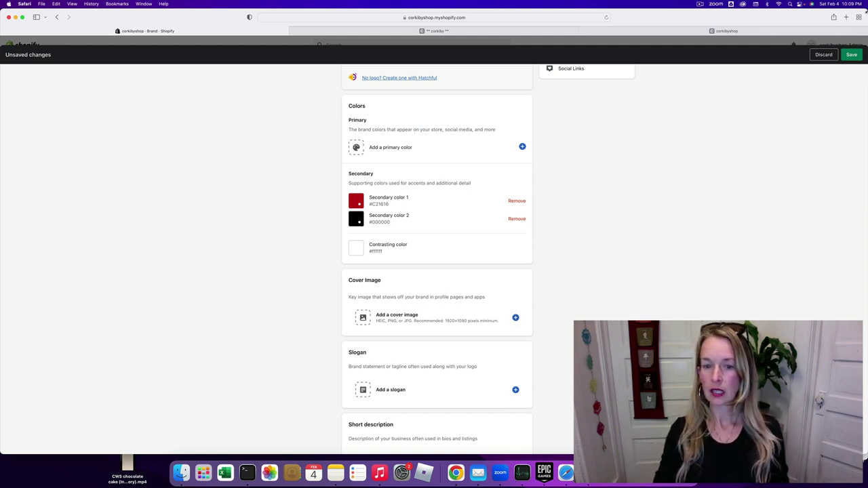
{"action": "left_click_drag", "start_coordinate": [865, 9], "coordinate": [503, 9]}
{"action": "left_click", "coordinate": [702, 86]}
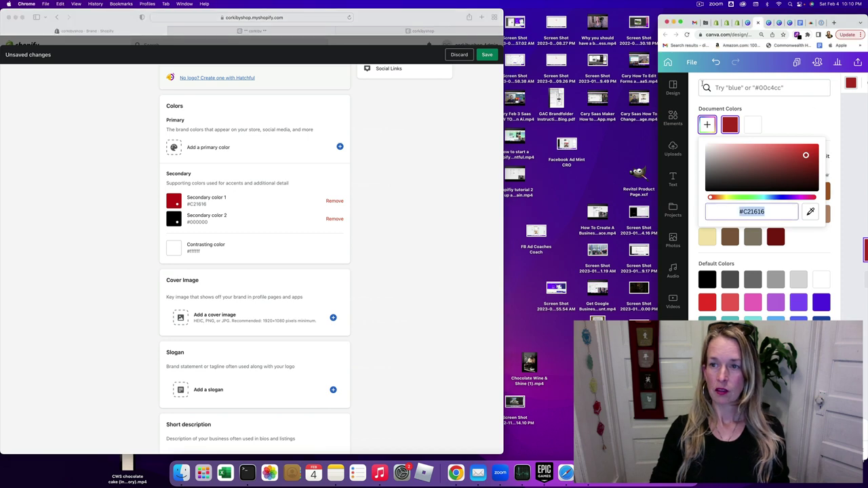
{"action": "left_click_drag", "start_coordinate": [658, 19], "coordinate": [303, 12]}
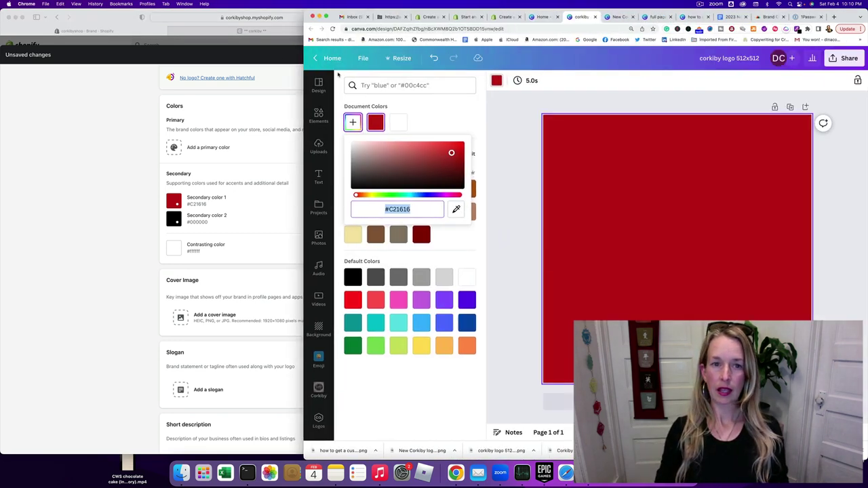
{"action": "left_click", "coordinate": [332, 59]}
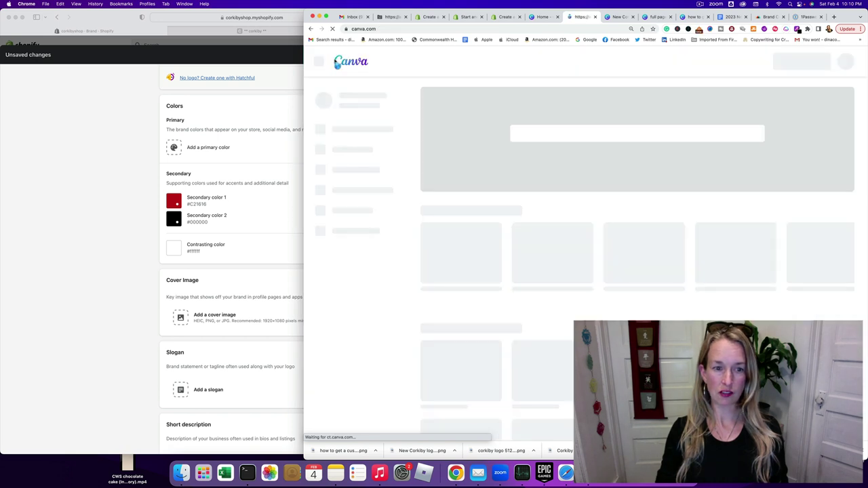
{"action": "left_click_drag", "start_coordinate": [297, 11], "coordinate": [291, 10]}
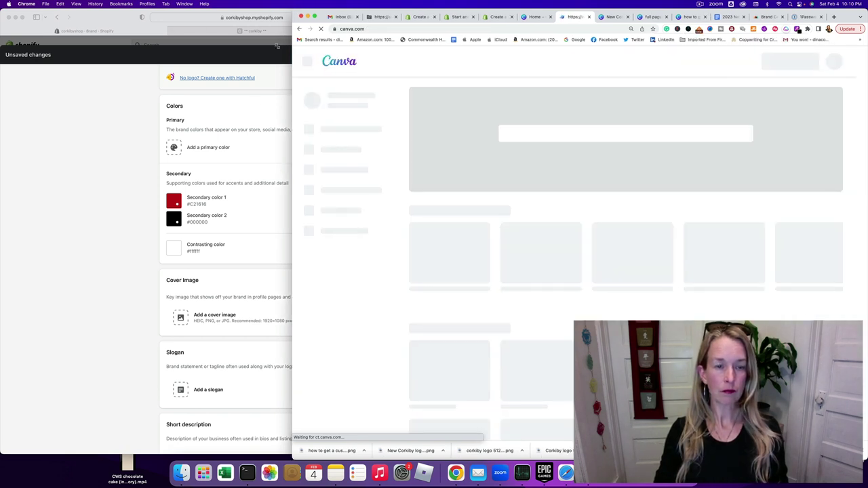
{"action": "left_click", "coordinate": [145, 91]}
{"action": "left_click_drag", "start_coordinate": [496, 9], "coordinate": [443, 10]}
{"action": "left_click", "coordinate": [289, 12]}
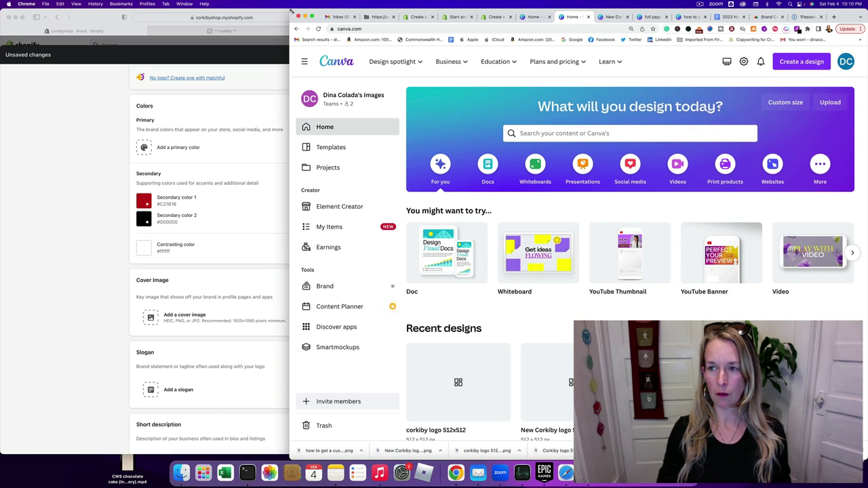
Widen the Canva home page window until it covers most of the screen.
{"action": "left_click", "coordinate": [789, 62]}
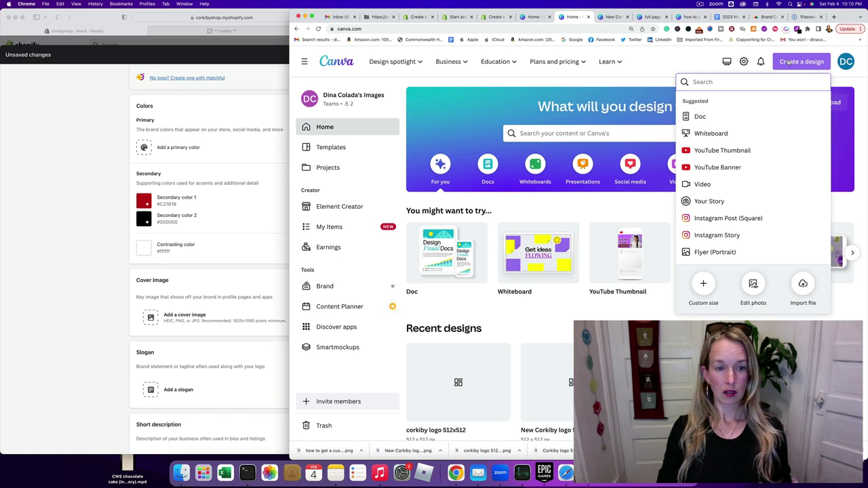
{"action": "left_click", "coordinate": [727, 65]}
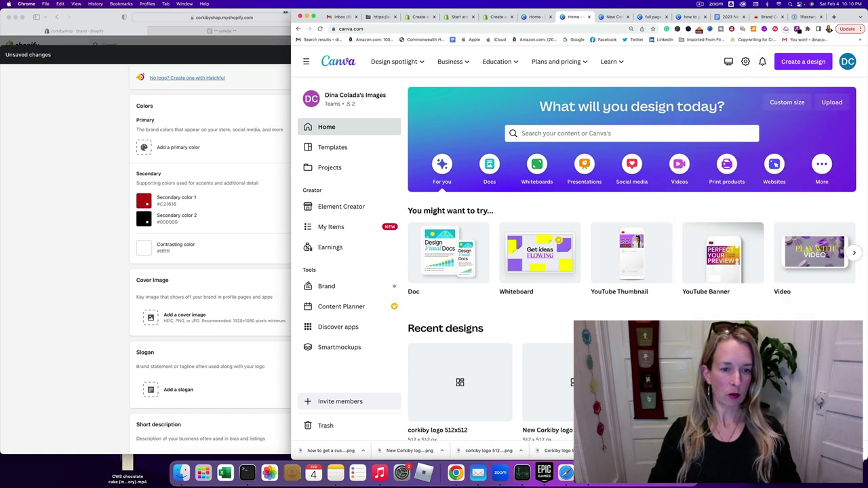
{"action": "left_click_drag", "start_coordinate": [286, 12], "coordinate": [73, 3]}
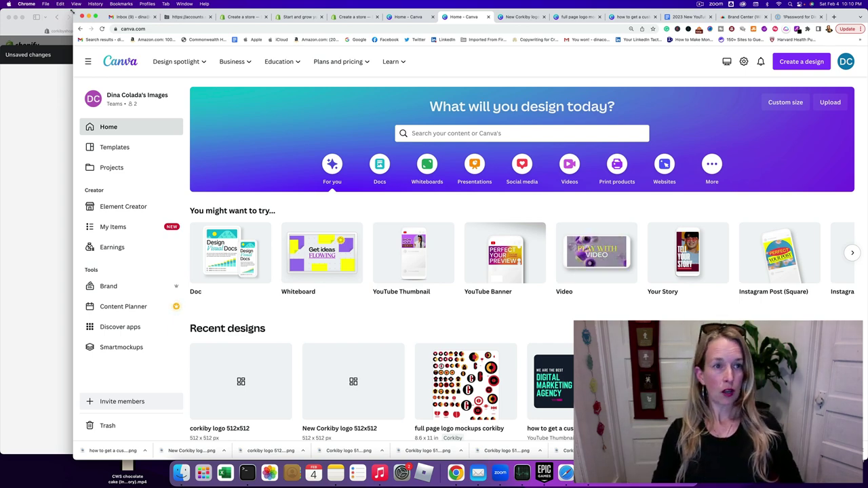
Create a new custom-size design measuring 1920 × 1080 px.
{"action": "left_click", "coordinate": [793, 63]}
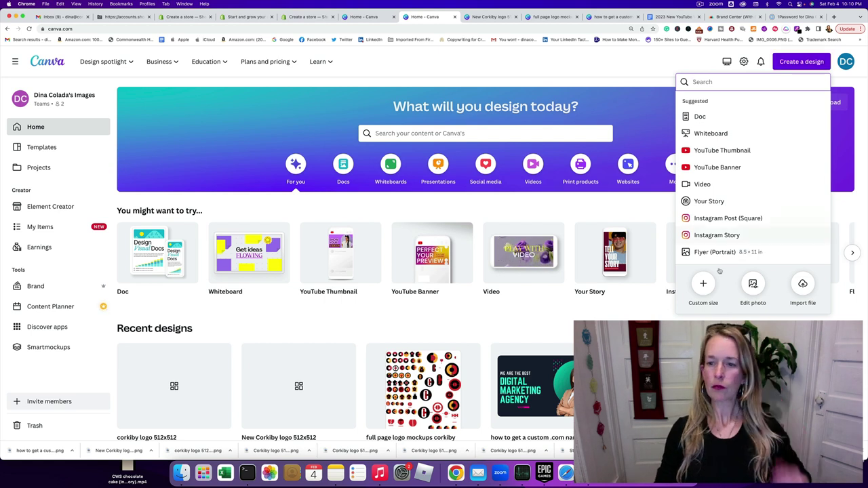
{"action": "left_click", "coordinate": [703, 285]}
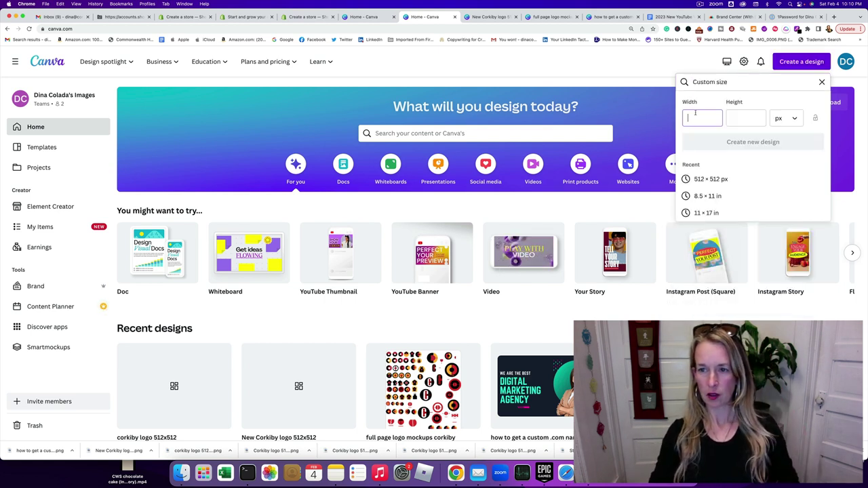
{"action": "type", "text": "1"}
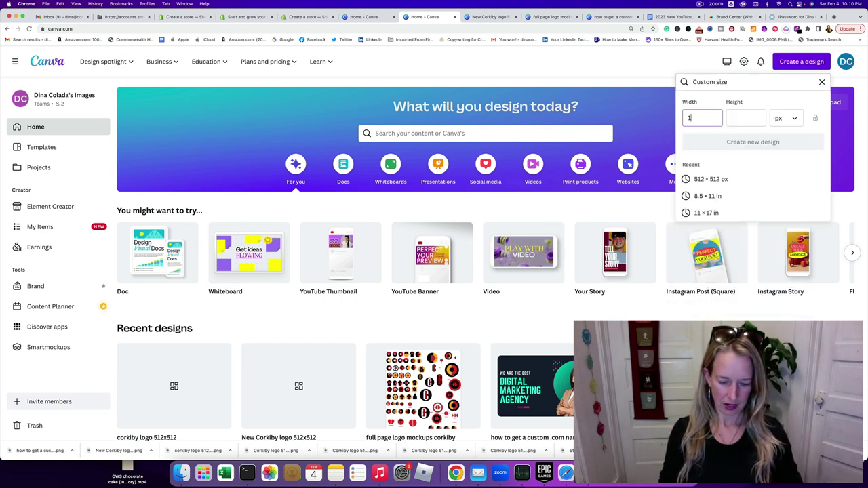
{"action": "type", "text": "920"}
{"action": "key", "text": "Tab"}
{"action": "type", "text": "1080"}
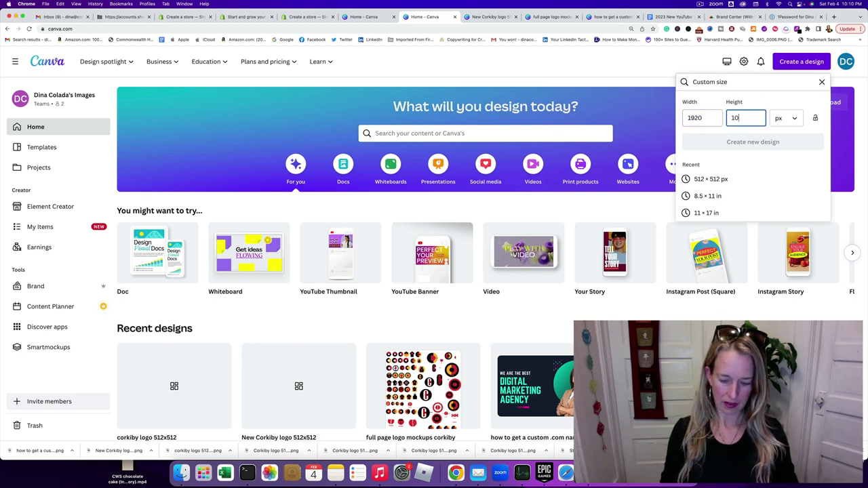
{"action": "left_click", "coordinate": [746, 141]}
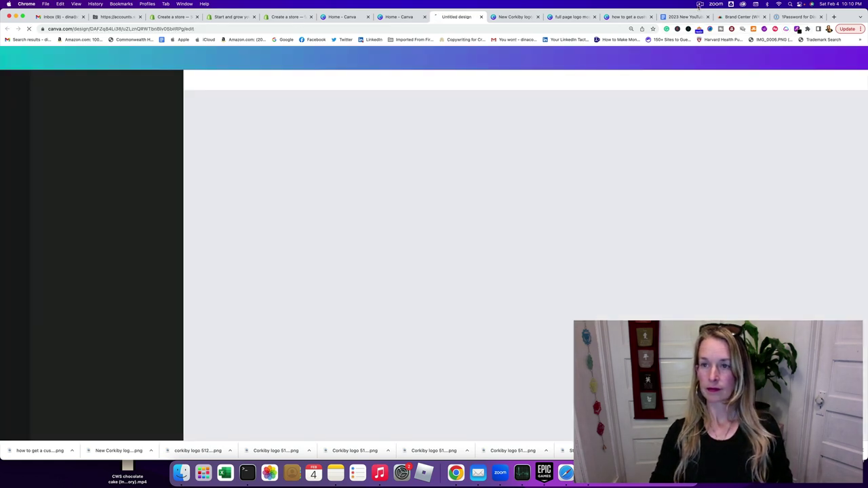
{"action": "left_click", "coordinate": [699, 4]}
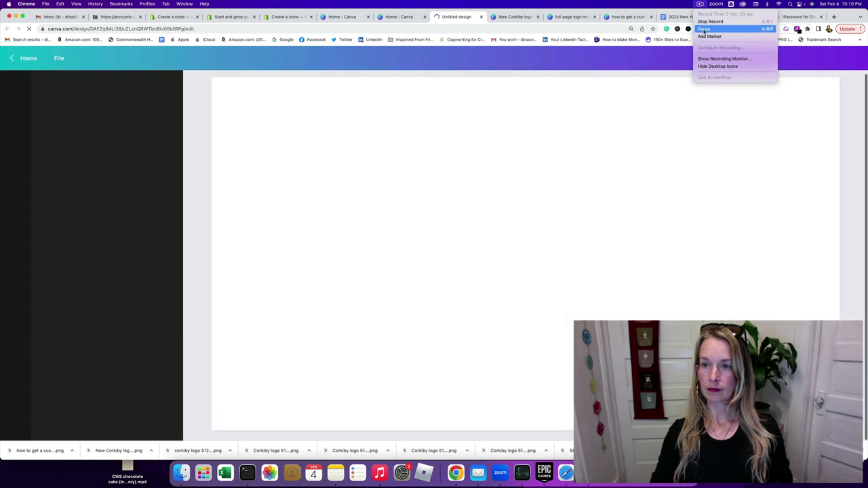
{"action": "left_click", "coordinate": [698, 31]}
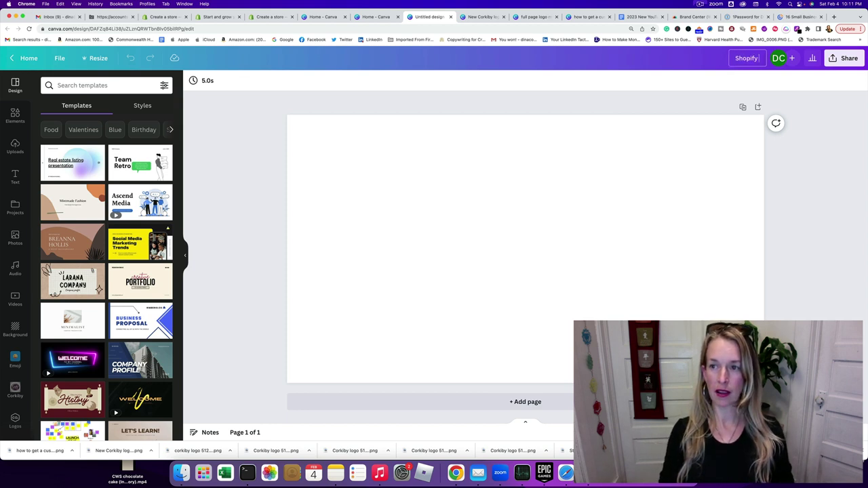
Name the new design "Shopify store Cover image".
{"action": "type", "text": "re Cover pho"}
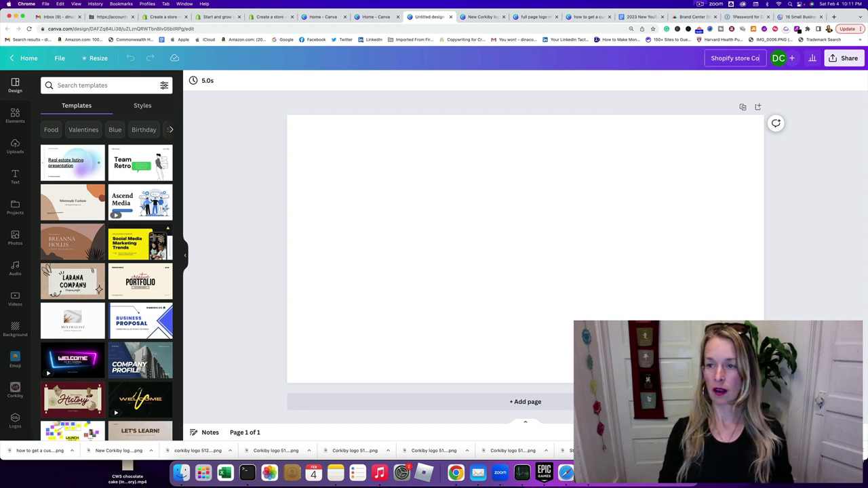
{"action": "key", "text": "BackSpace"}
{"action": "key", "text": "BackSpace"}
{"action": "key", "text": "BackSpace"}
{"action": "type", "text": "image"}
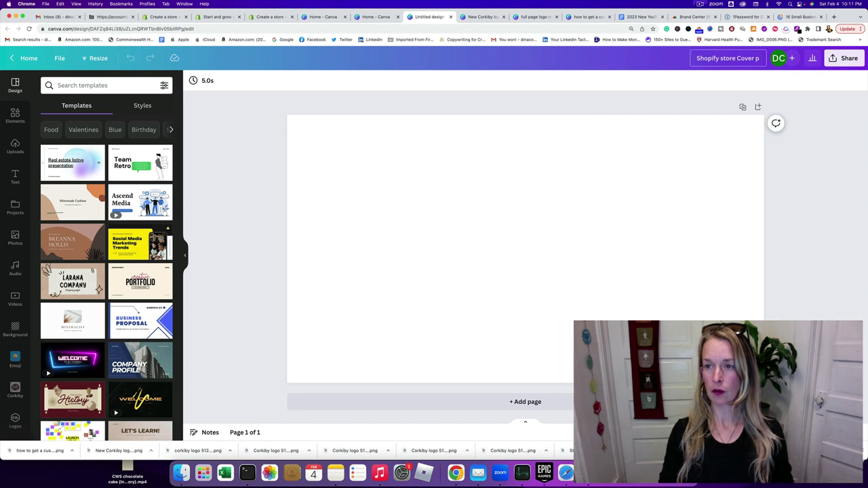
{"action": "left_click", "coordinate": [401, 106]}
Browse the suggested design templates for a layout that suits the cover image.
{"action": "scroll", "coordinate": [120, 180], "scroll_direction": "down", "scroll_amount": 2}
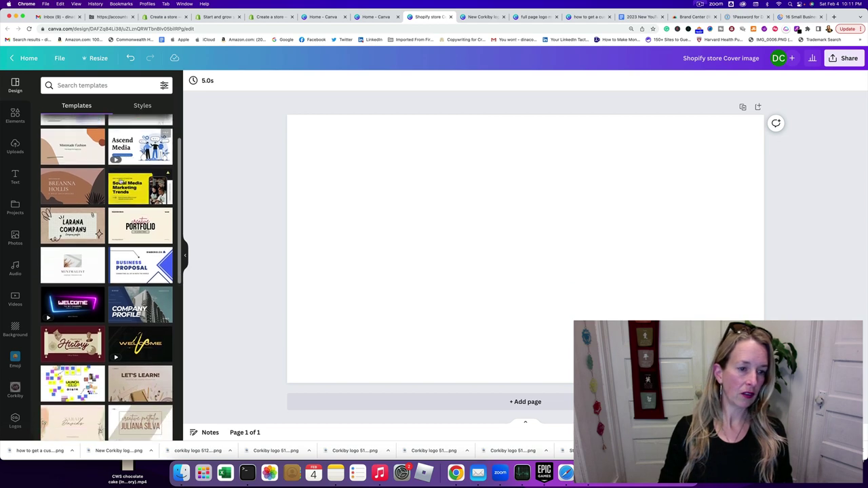
{"action": "scroll", "coordinate": [109, 190], "scroll_direction": "up", "scroll_amount": 2}
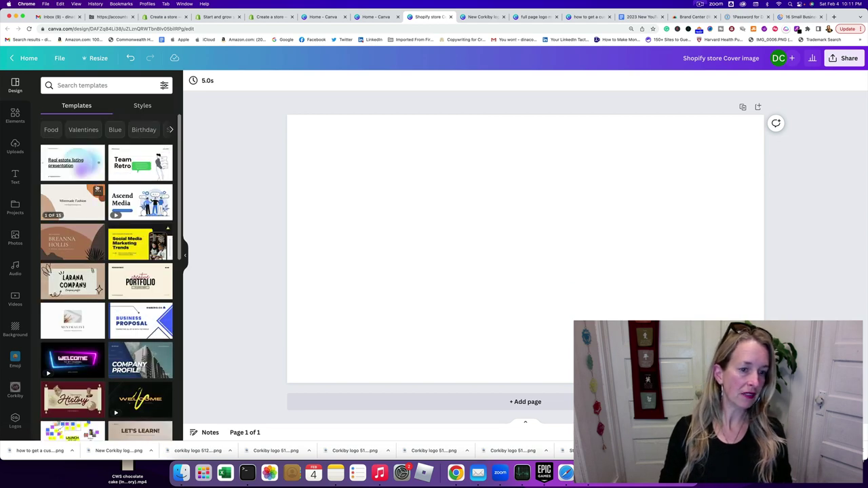
{"action": "scroll", "coordinate": [95, 192], "scroll_direction": "down", "scroll_amount": 10}
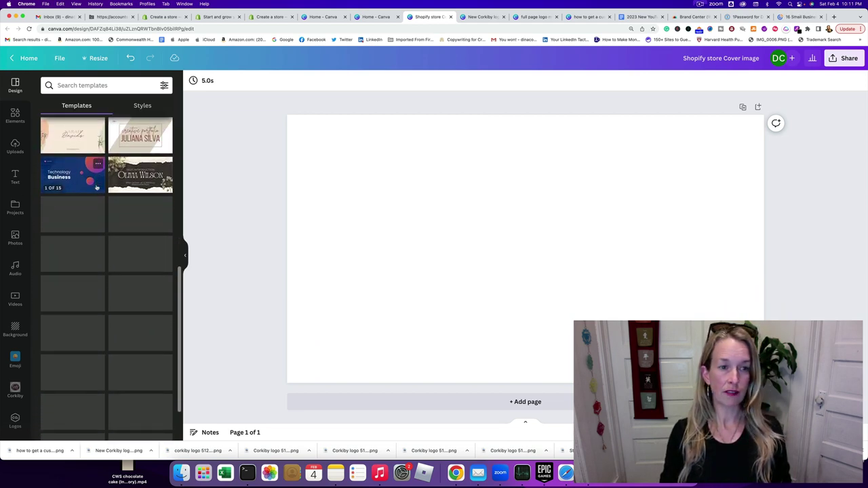
{"action": "scroll", "coordinate": [128, 186], "scroll_direction": "down", "scroll_amount": 2}
{"action": "scroll", "coordinate": [128, 184], "scroll_direction": "down", "scroll_amount": 8}
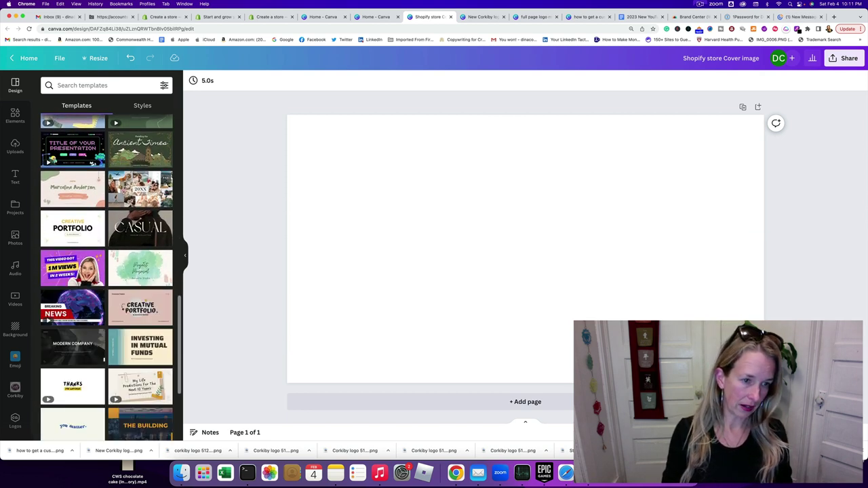
{"action": "scroll", "coordinate": [128, 185], "scroll_direction": "down", "scroll_amount": 2}
{"action": "scroll", "coordinate": [128, 185], "scroll_direction": "down", "scroll_amount": 7}
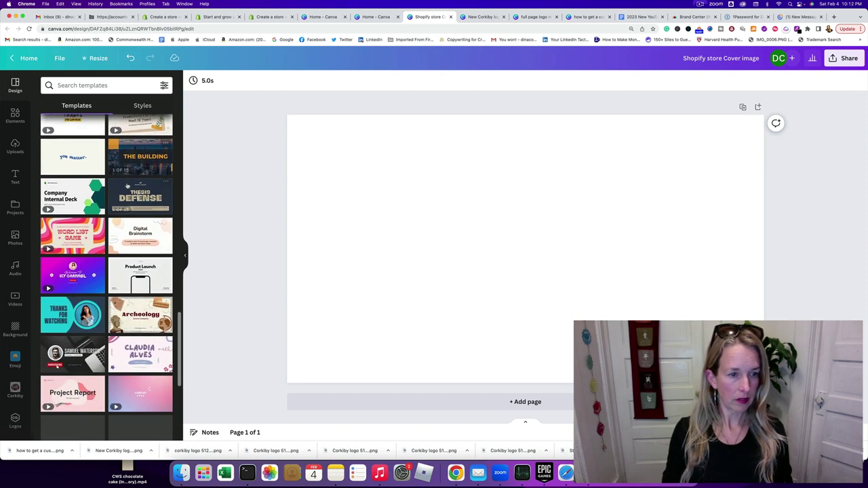
Search the templates for "wine and food" and apply the dark red page of the wine brand, colorful typographic template.
{"action": "left_click", "coordinate": [107, 85]}
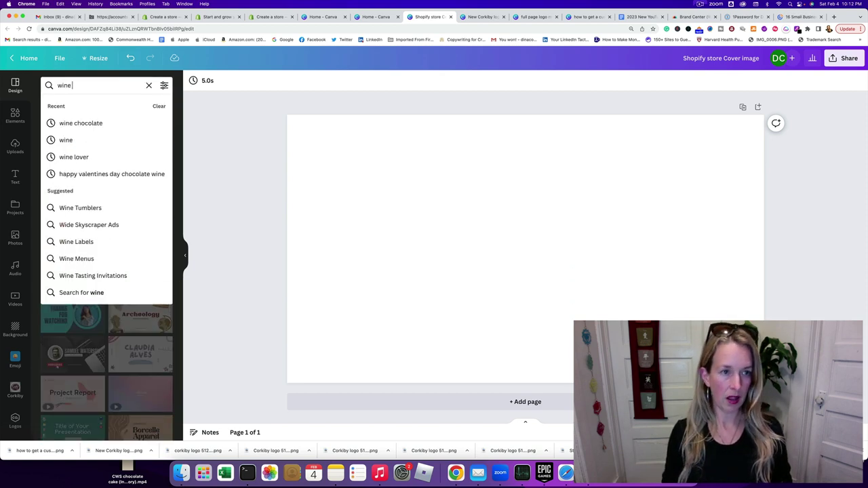
{"action": "type", "text": "wine and food"}
{"action": "key", "text": "Return"}
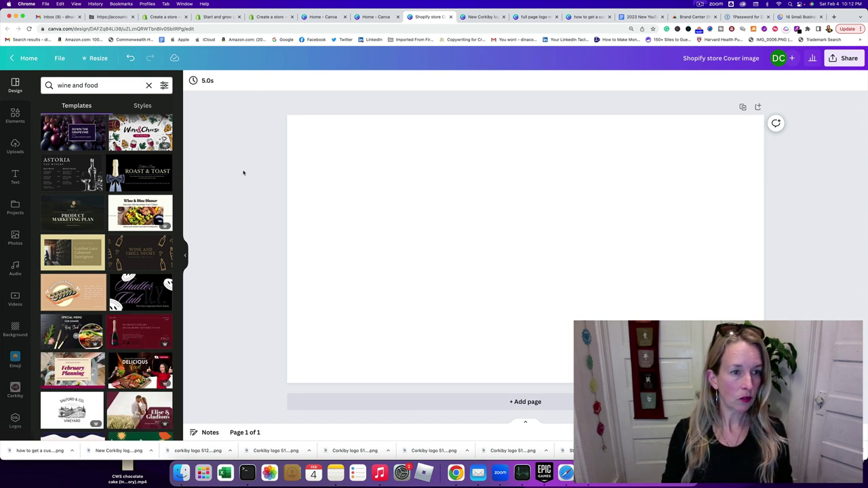
{"action": "scroll", "coordinate": [128, 223], "scroll_direction": "down", "scroll_amount": 6}
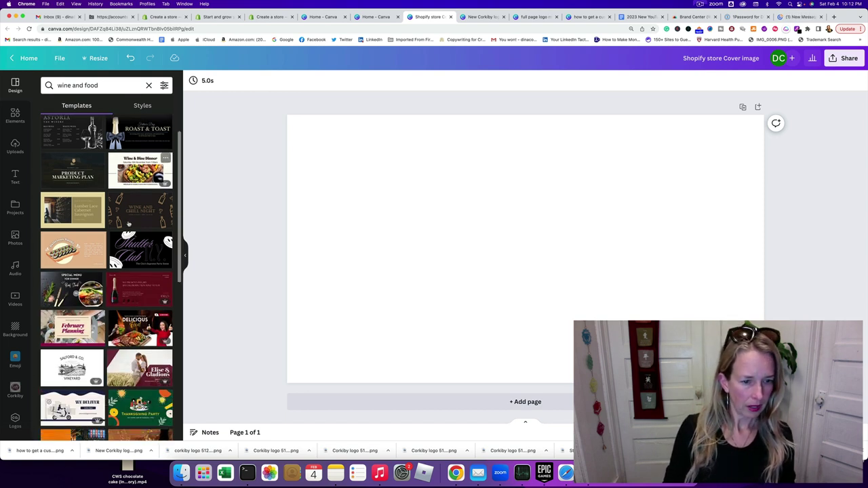
{"action": "scroll", "coordinate": [128, 224], "scroll_direction": "down", "scroll_amount": 7}
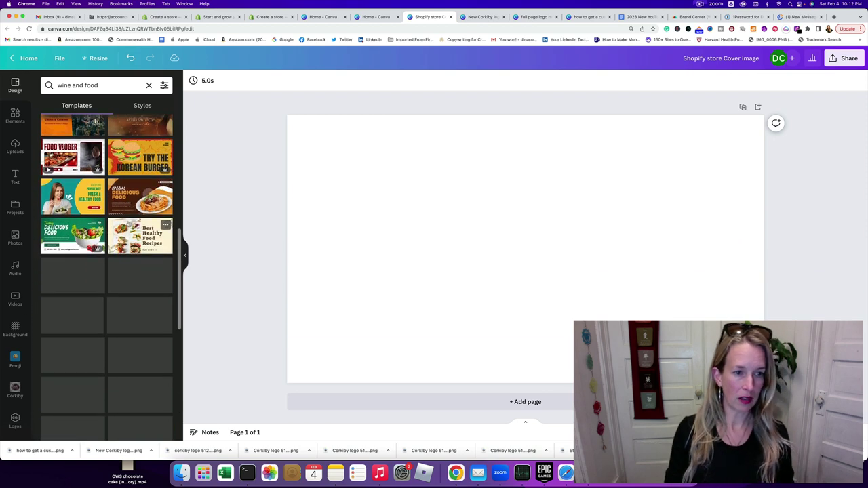
{"action": "scroll", "coordinate": [129, 224], "scroll_direction": "down", "scroll_amount": 6}
{"action": "scroll", "coordinate": [129, 224], "scroll_direction": "down", "scroll_amount": 5}
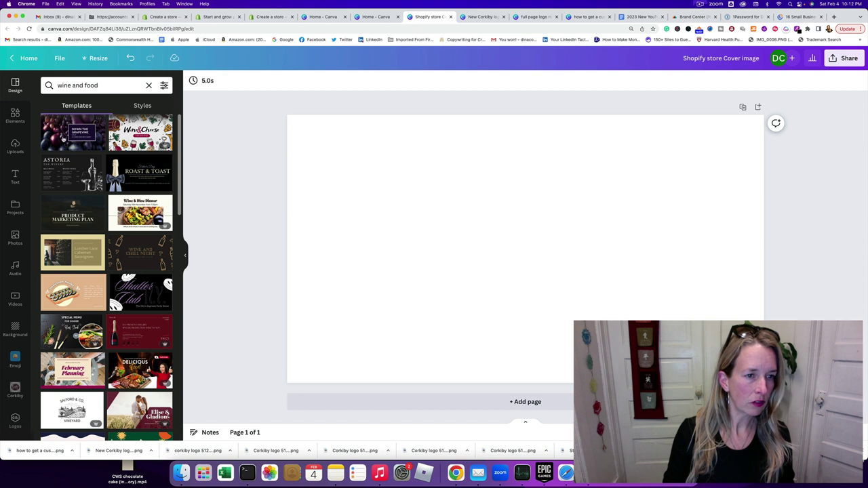
{"action": "left_click", "coordinate": [139, 333]}
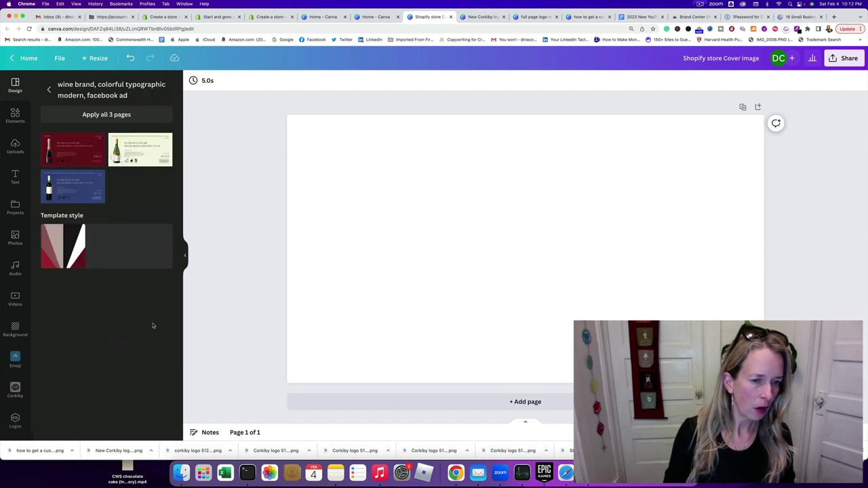
{"action": "left_click", "coordinate": [82, 147]}
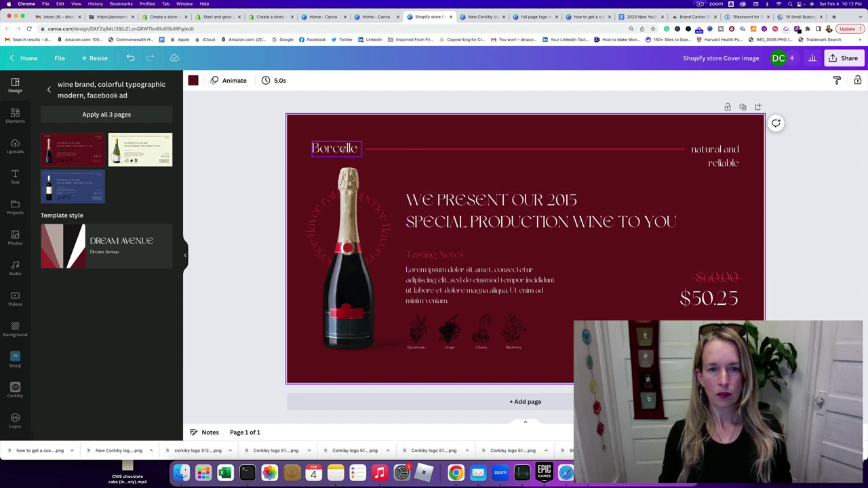
Replace the brand name "Borcelle" on the cover with "Corkiby Shop".
{"action": "double_click", "coordinate": [342, 148]}
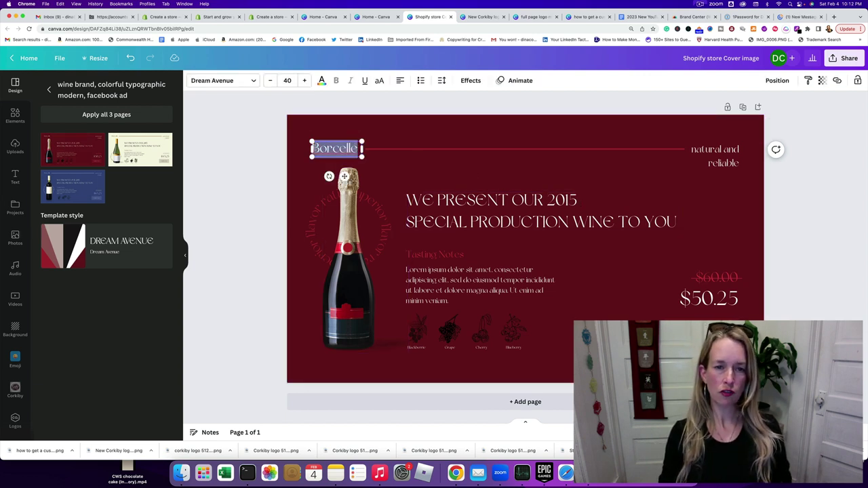
{"action": "type", "text": "BCor"}
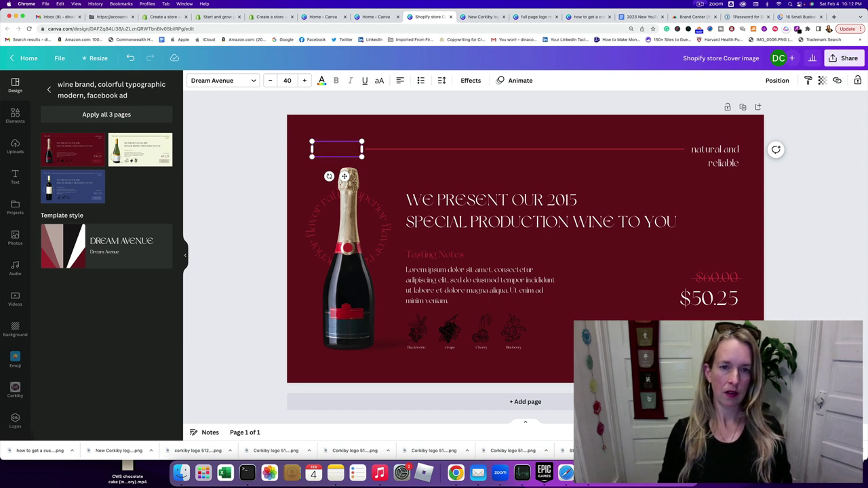
{"action": "type", "text": "kiby"}
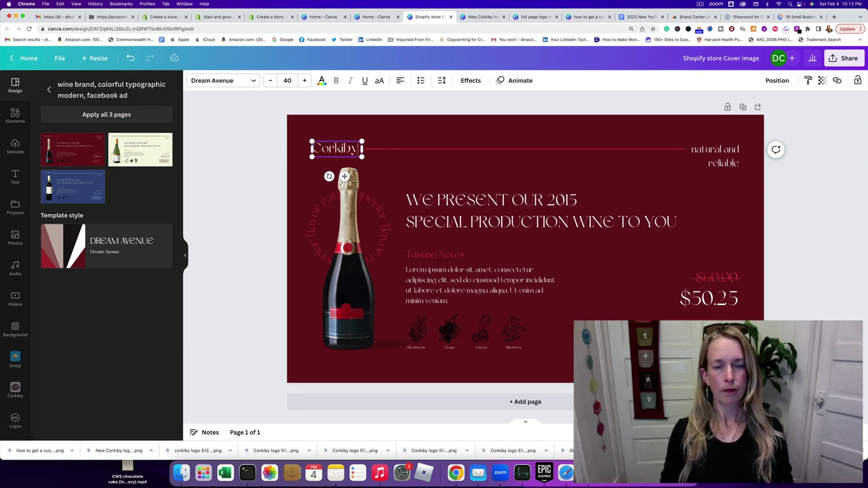
{"action": "key", "text": "Return"}
{"action": "type", "text": "Shop"}
Shorten the start of the red header line and widen the brand name's text box so "Corkiby Shop" fits on one line.
{"action": "left_click", "coordinate": [386, 145]}
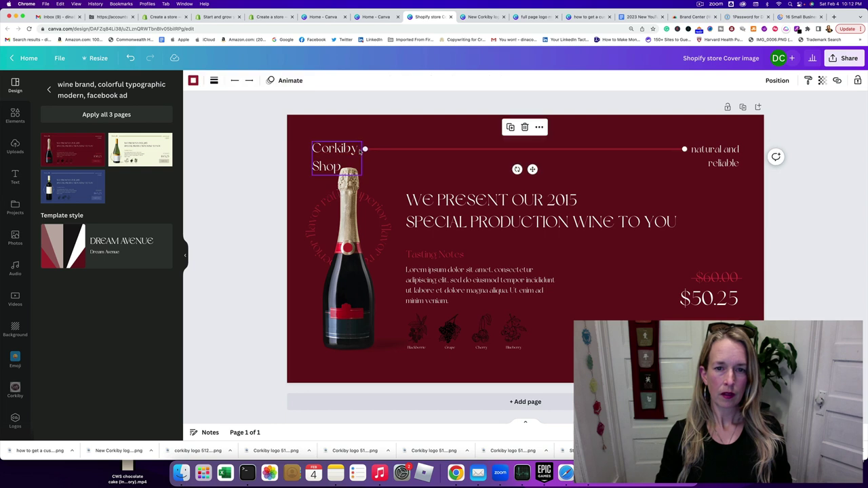
{"action": "left_click_drag", "start_coordinate": [365, 145], "coordinate": [395, 156]}
{"action": "left_click", "coordinate": [383, 152]}
{"action": "left_click", "coordinate": [360, 158]}
Replace the circular "superior flavor ratio" text behind the bottle with "Recipe Maker & Wine".
{"action": "left_click", "coordinate": [351, 218]}
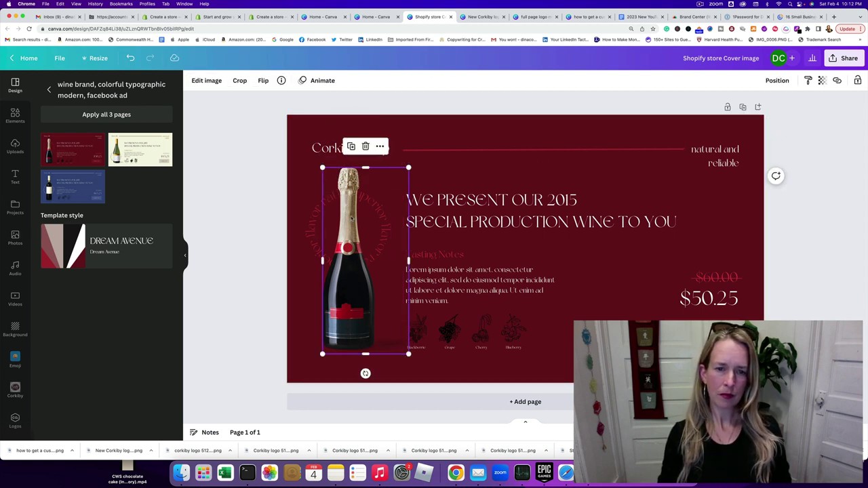
{"action": "double_click", "coordinate": [383, 217]}
{"action": "left_click", "coordinate": [312, 216]}
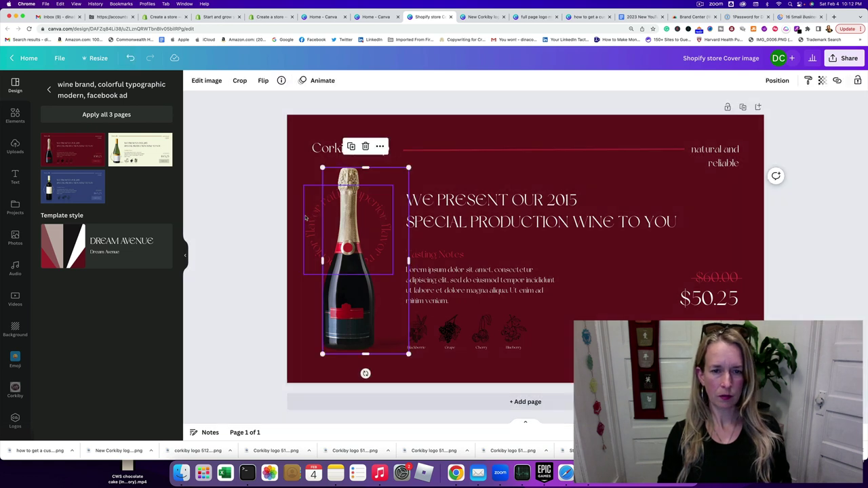
{"action": "left_click", "coordinate": [311, 216]}
{"action": "left_click", "coordinate": [311, 215]}
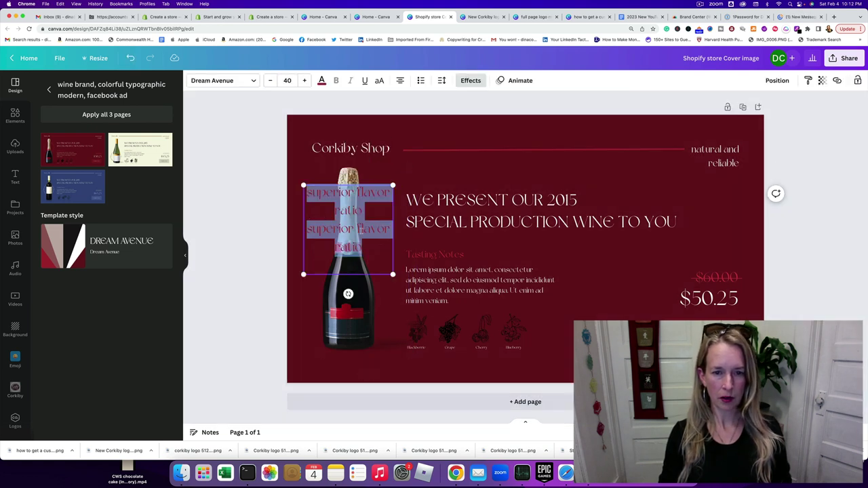
{"action": "left_click_drag", "start_coordinate": [365, 245], "coordinate": [311, 196]}
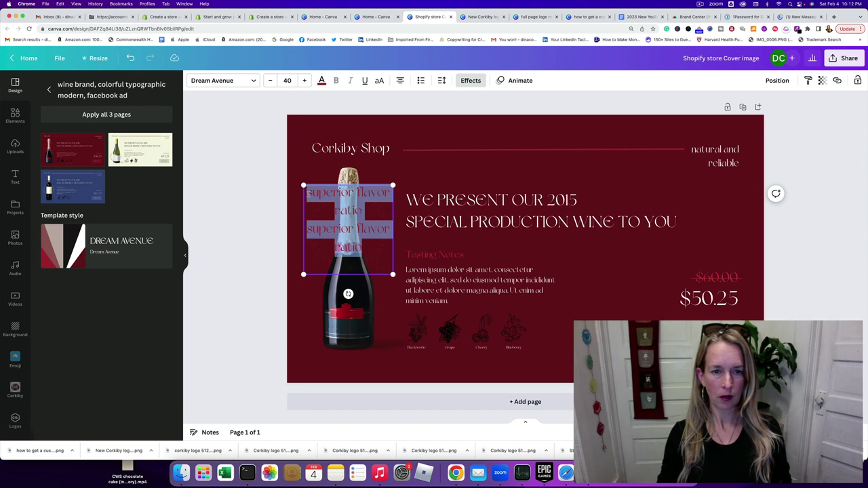
{"action": "key", "text": "BackSpace"}
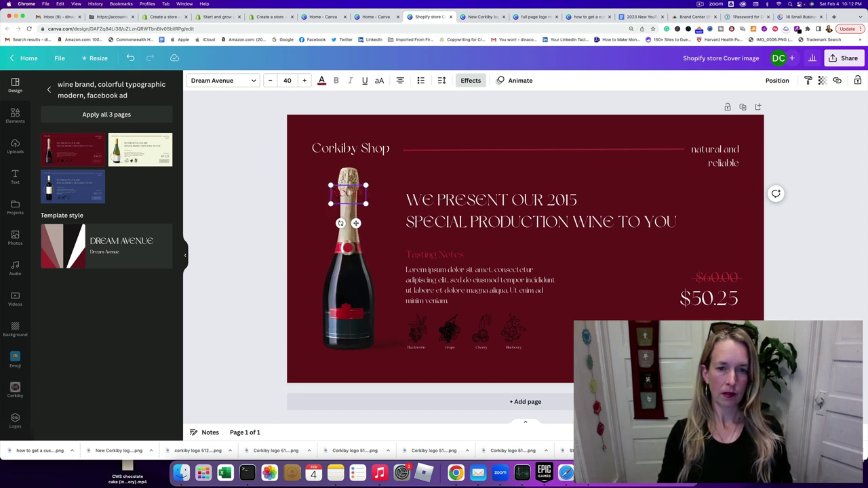
{"action": "type", "text": "Reserve Vintage"}
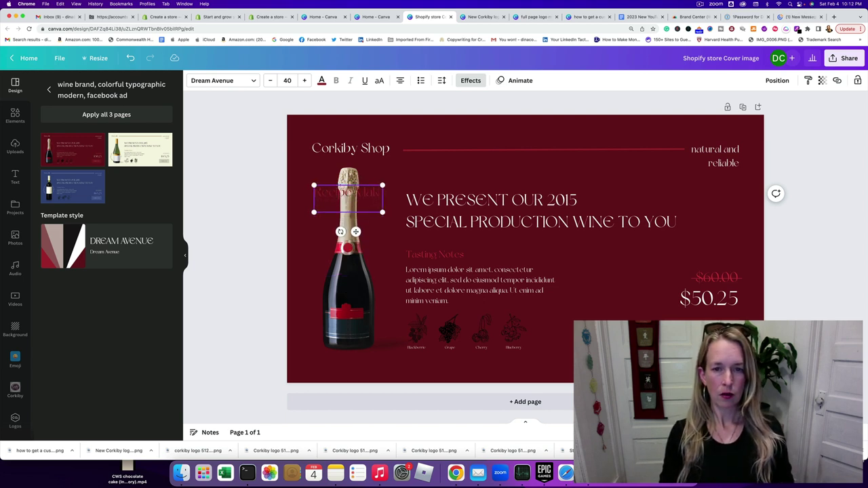
{"action": "type", "text": " &"}
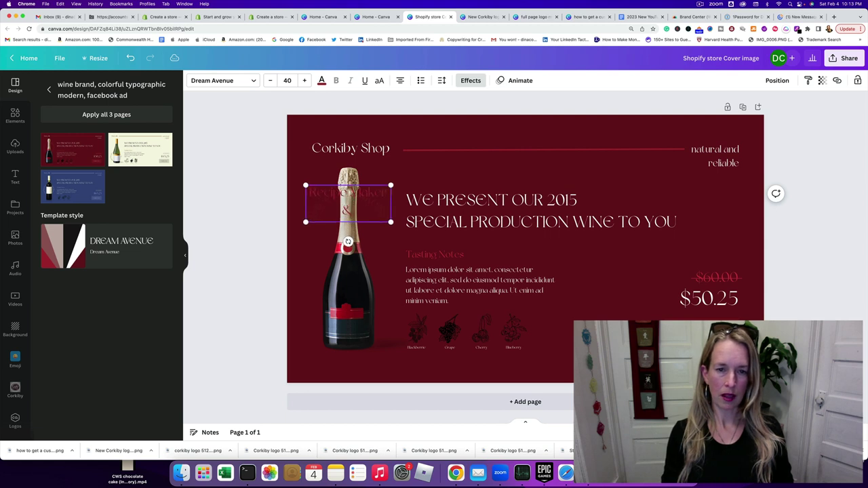
{"action": "type", "text": " Wine"}
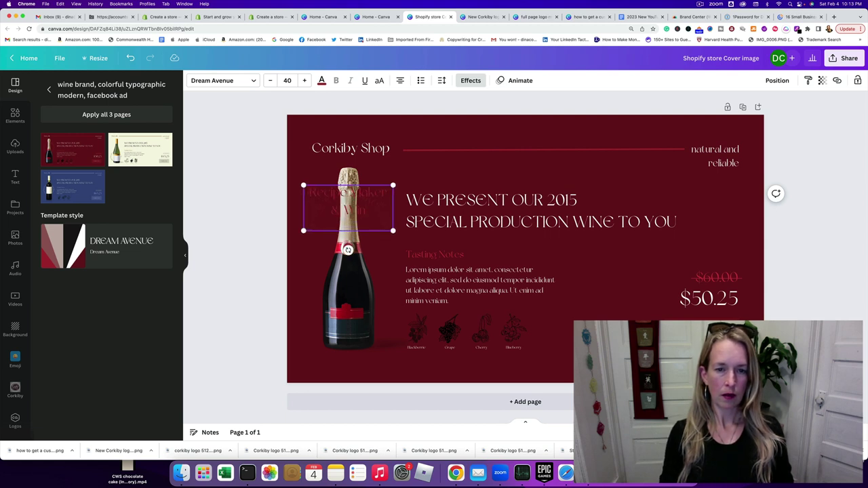
Clear the circular text behind the bottle and enter "Corkiby" in its place.
{"action": "key", "text": "BackSpace"}
{"action": "key", "text": "BackSpace"}
{"action": "key", "text": "BackSpace"}
{"action": "key", "text": "BackSpace"}
{"action": "key", "text": "BackSpace"}
{"action": "key", "text": "BackSpace"}
{"action": "key", "text": "BackSpace"}
{"action": "key", "text": "BackSpace"}
{"action": "key", "text": "BackSpace"}
{"action": "key", "text": "BackSpace"}
{"action": "key", "text": "BackSpace"}
{"action": "key", "text": "BackSpace"}
{"action": "key", "text": "BackSpace"}
{"action": "key", "text": "BackSpace"}
{"action": "key", "text": "BackSpace"}
{"action": "key", "text": "BackSpace"}
{"action": "key", "text": "BackSpace"}
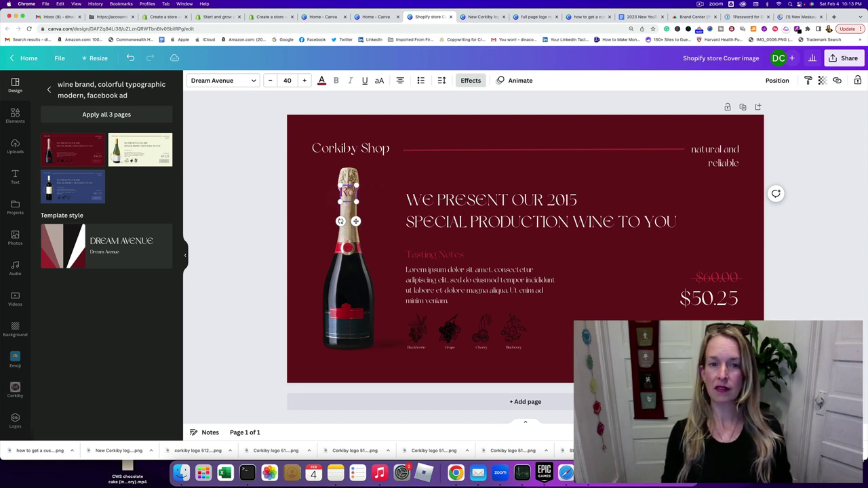
{"action": "key", "text": "BackSpace"}
{"action": "key", "text": "BackSpace"}
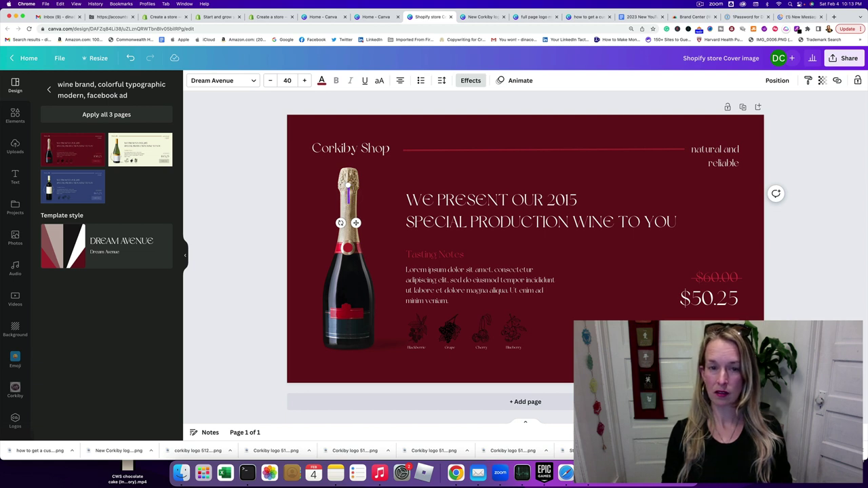
{"action": "key", "text": "Escape"}
{"action": "type", "text": "Corkiby"}
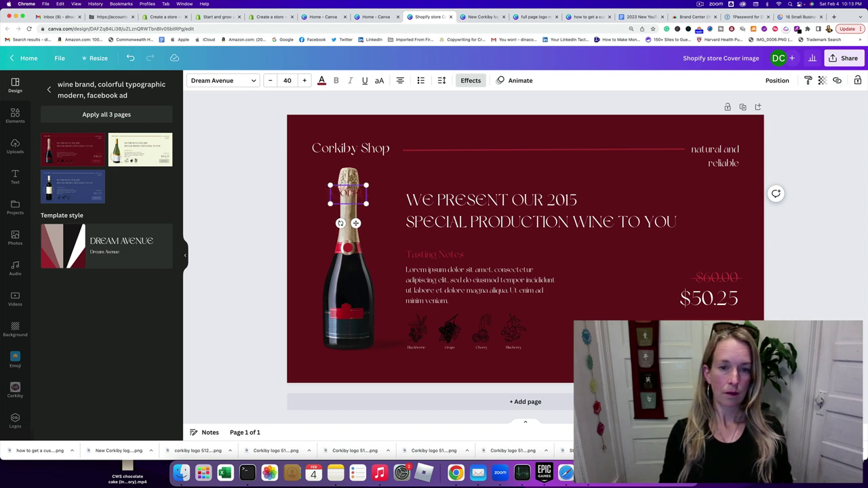
Move the bottle aside, delete the "Corkiby" text behind it, and put the bottle back beside the headline.
{"action": "left_click", "coordinate": [309, 198]}
{"action": "left_click", "coordinate": [357, 197]}
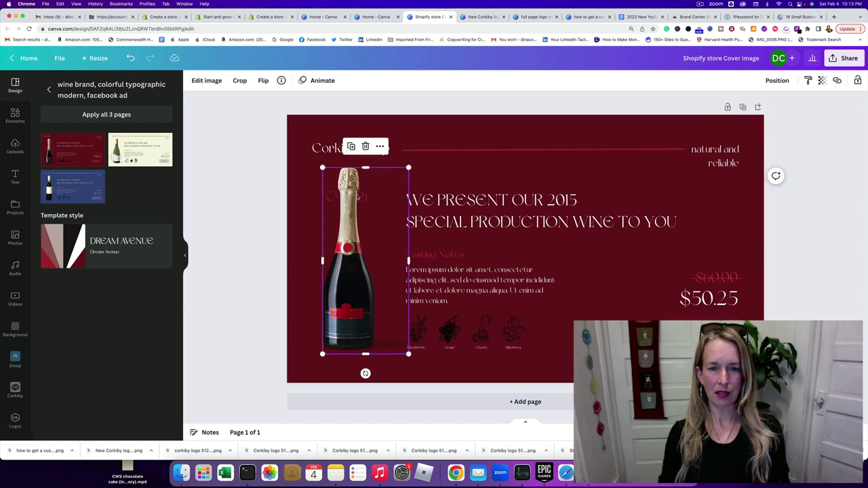
{"action": "left_click_drag", "start_coordinate": [323, 194], "coordinate": [350, 196]}
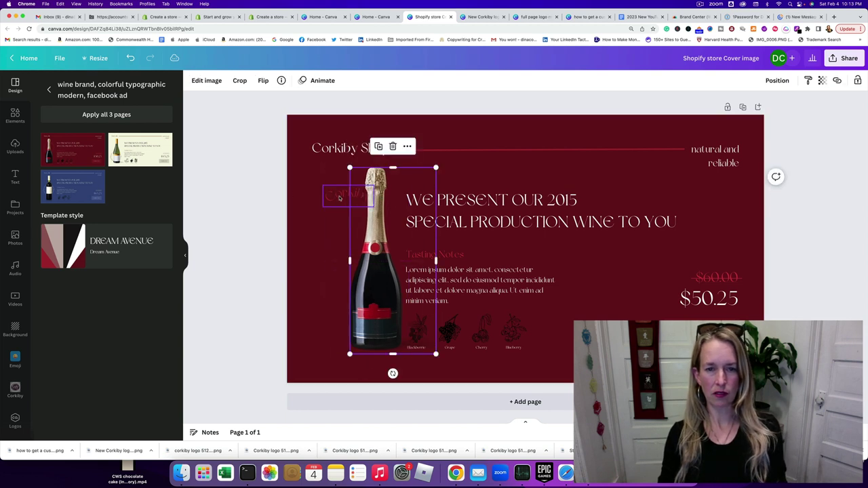
{"action": "left_click", "coordinate": [340, 195]}
{"action": "left_click", "coordinate": [341, 217]}
{"action": "left_click_drag", "start_coordinate": [375, 224], "coordinate": [344, 227]}
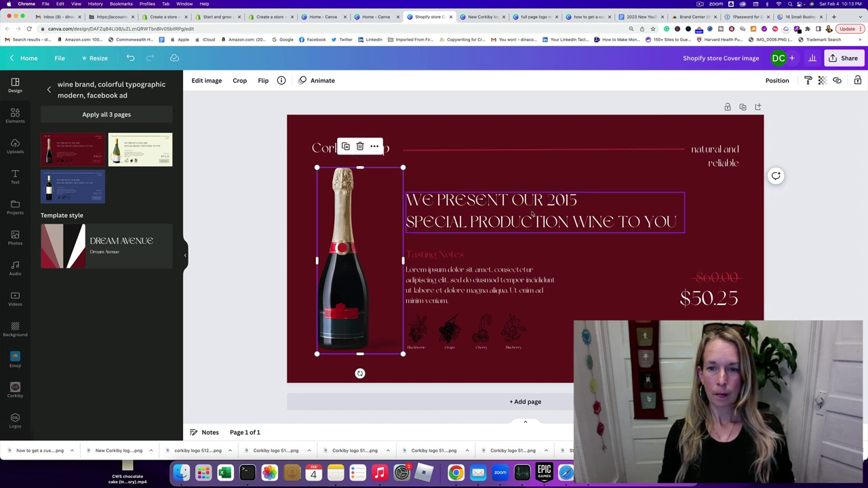
Delete the $50.25 price, the crossed-out $60.00 price and the "natural and reliable" text.
{"action": "double_click", "coordinate": [631, 222]}
{"action": "left_click", "coordinate": [687, 291]}
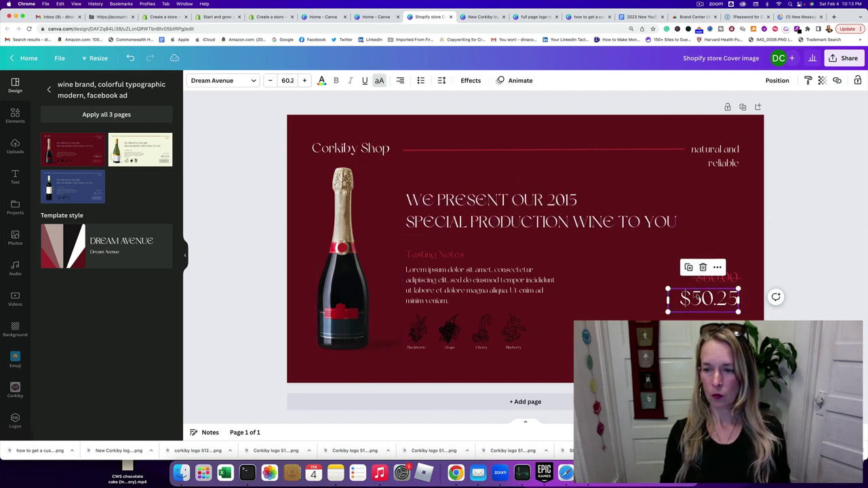
{"action": "key", "text": "Delete"}
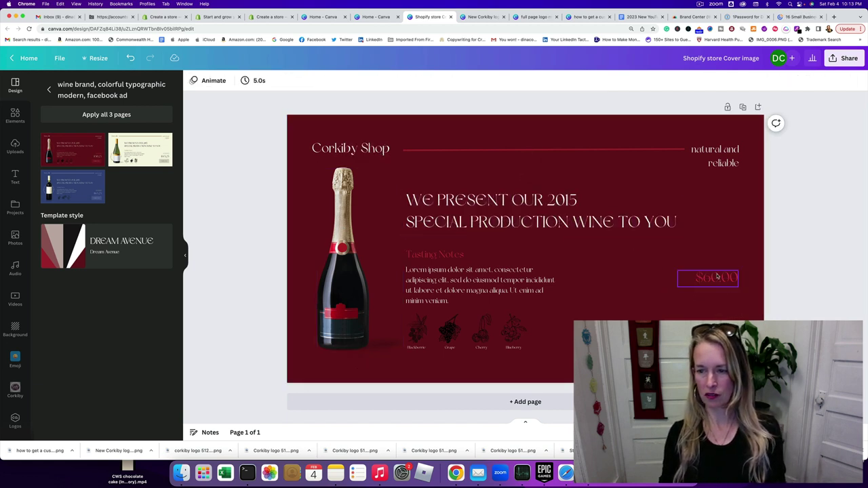
{"action": "left_click", "coordinate": [717, 276]}
{"action": "key", "text": "Delete"}
{"action": "left_click", "coordinate": [724, 166]}
{"action": "key", "text": "Delete"}
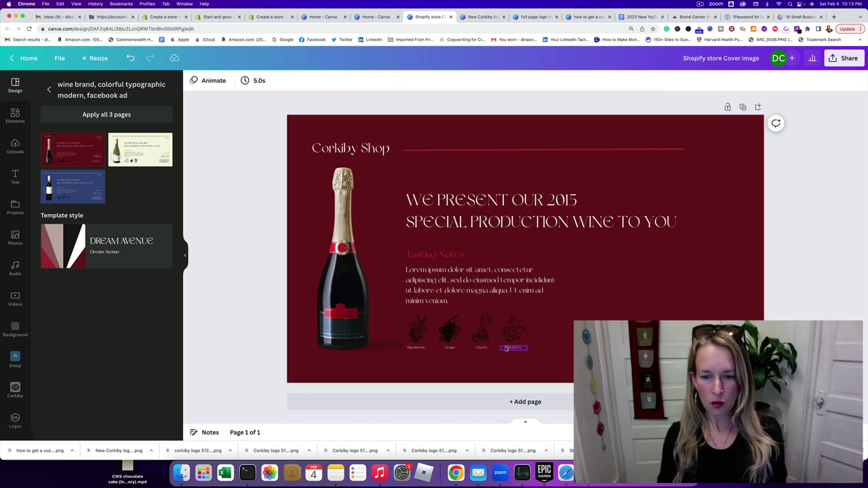
Delete the blueberry and cherry illustrations together with their labels.
{"action": "left_click", "coordinate": [511, 328]}
{"action": "key", "text": "Delete"}
{"action": "left_click", "coordinate": [514, 348]}
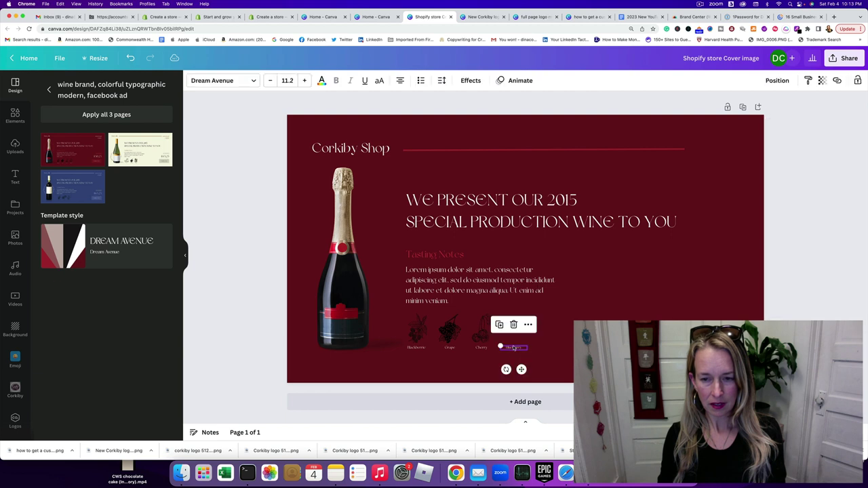
{"action": "key", "text": "Delete"}
{"action": "left_click", "coordinate": [481, 343]}
{"action": "key", "text": "Escape"}
{"action": "left_click", "coordinate": [481, 344]}
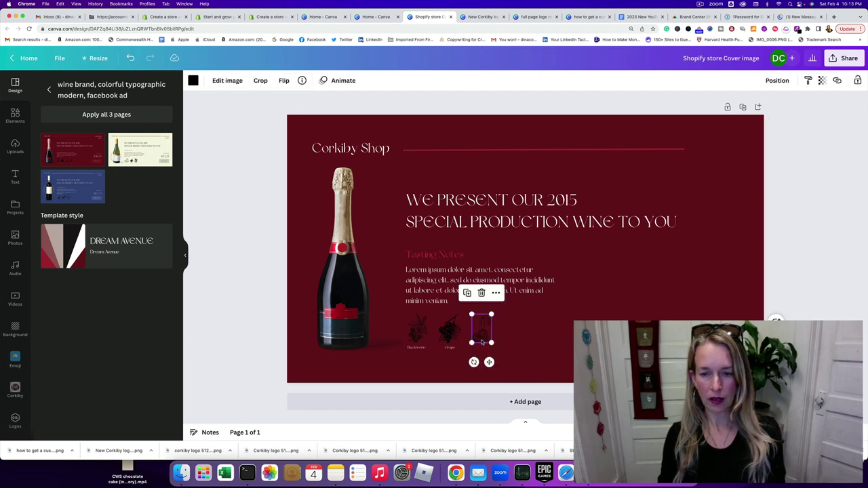
{"action": "key", "text": "Delete"}
Delete the grape and blackberry illustrations together with their labels.
{"action": "left_click", "coordinate": [448, 332]}
{"action": "left_click", "coordinate": [450, 347]}
{"action": "left_click", "coordinate": [448, 340]}
{"action": "key", "text": "Delete"}
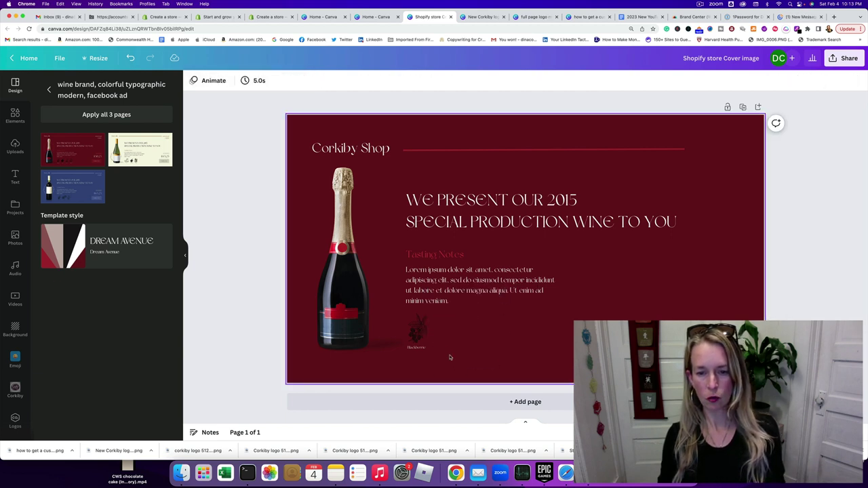
{"action": "left_click", "coordinate": [418, 337]}
{"action": "left_click", "coordinate": [420, 347]}
{"action": "key", "text": "Delete"}
{"action": "left_click", "coordinate": [419, 332]}
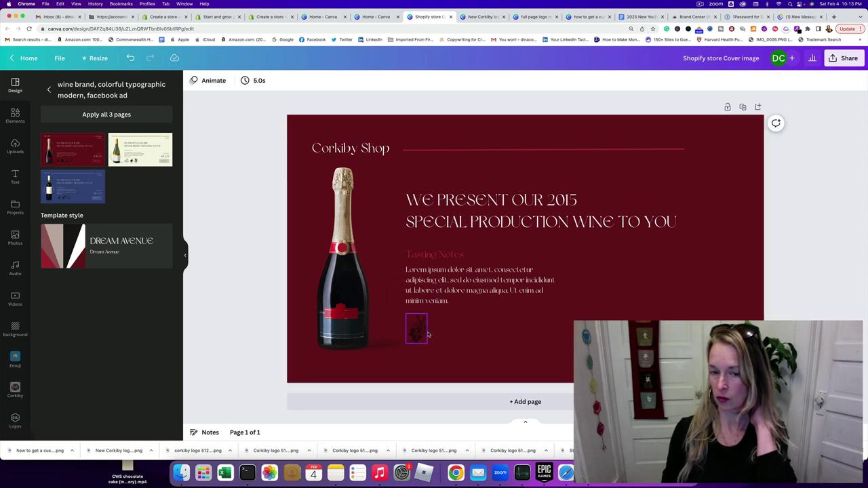
{"action": "key", "text": "Delete"}
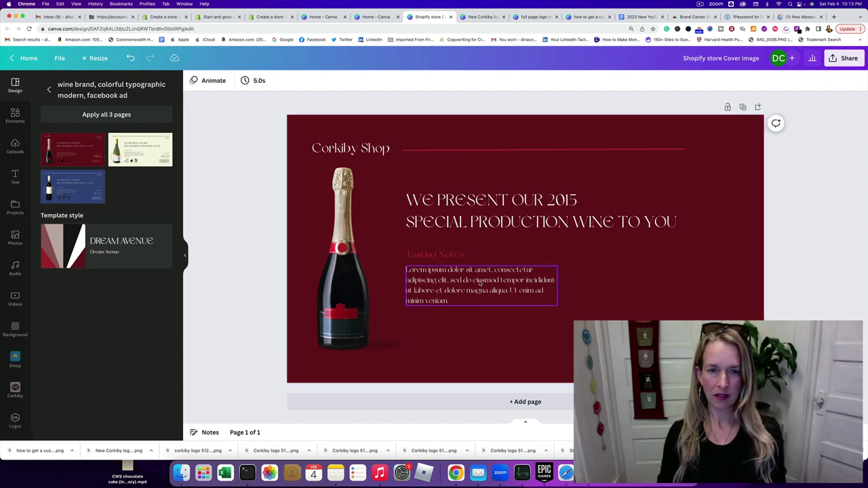
Open the cover's background color options with the Corkiby brand palette.
{"action": "left_click", "coordinate": [416, 132]}
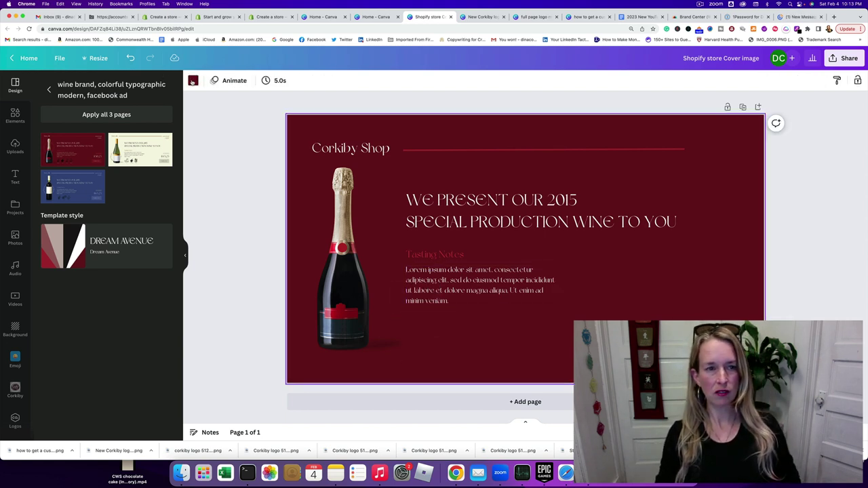
{"action": "left_click", "coordinate": [193, 81]}
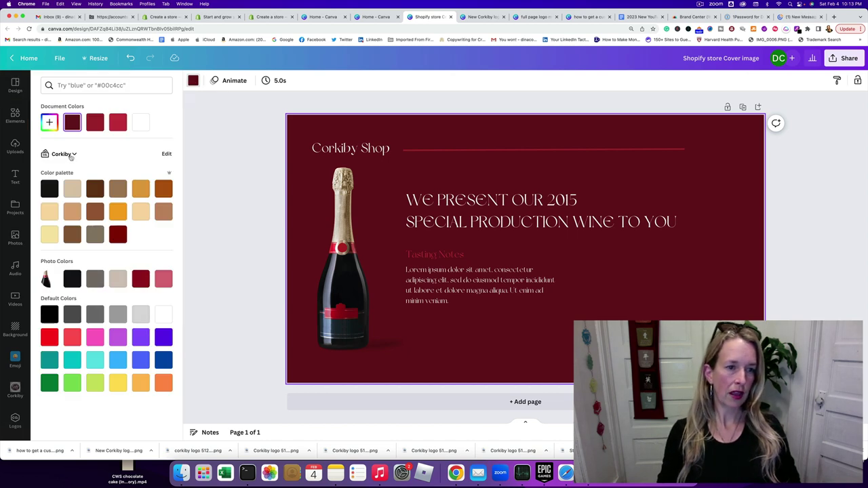
{"action": "left_click", "coordinate": [70, 155]}
{"action": "left_click", "coordinate": [220, 175]}
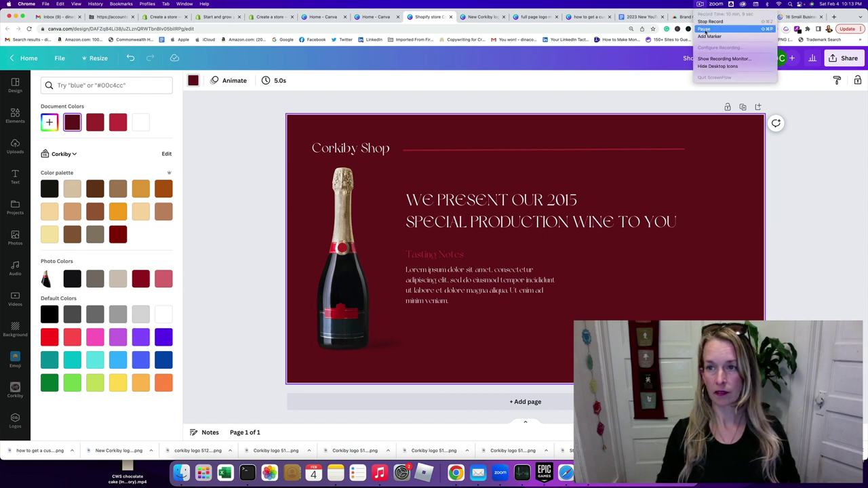
{"action": "left_click", "coordinate": [709, 22]}
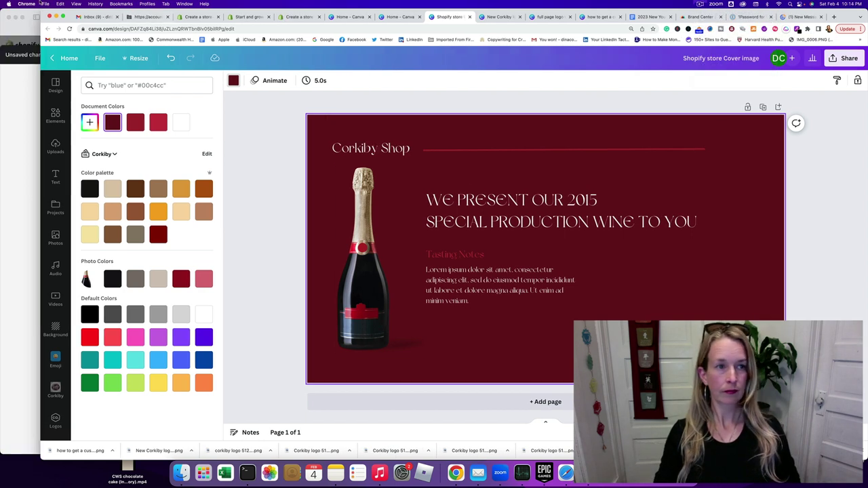
Switch to the Shopify brand page and copy the hex code C21616 of secondary color 1.
{"action": "left_click_drag", "start_coordinate": [159, 18], "coordinate": [442, 19]}
{"action": "left_click", "coordinate": [171, 205]}
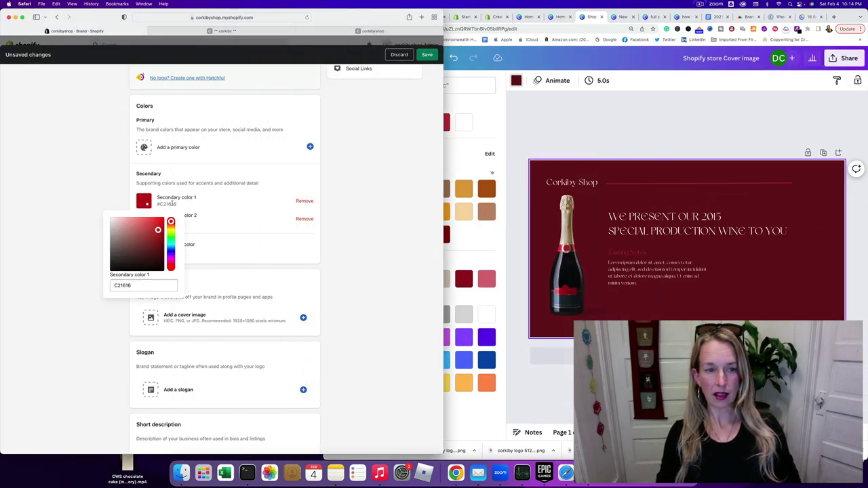
{"action": "key", "text": "Escape"}
{"action": "left_click", "coordinate": [171, 204]}
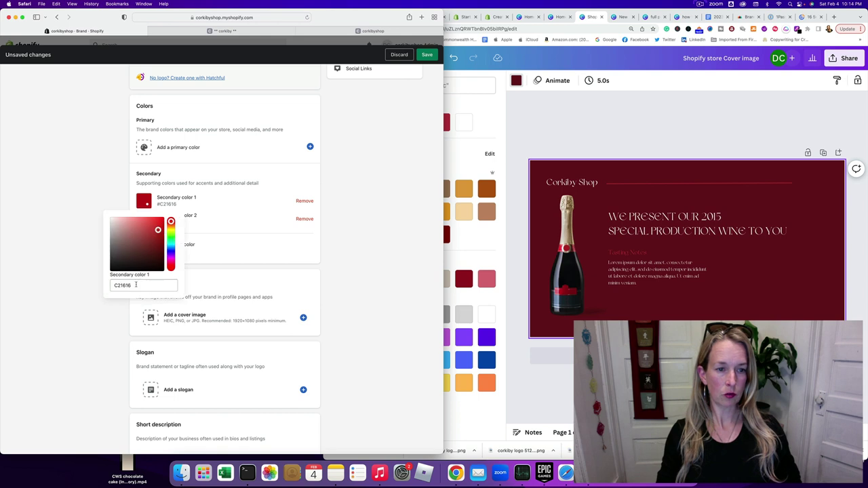
{"action": "left_click_drag", "start_coordinate": [136, 285], "coordinate": [107, 281]}
{"action": "key", "text": "super+c"}
Switch back to Canva and set the cover's background to the custom color #C21616.
{"action": "left_click", "coordinate": [612, 203]}
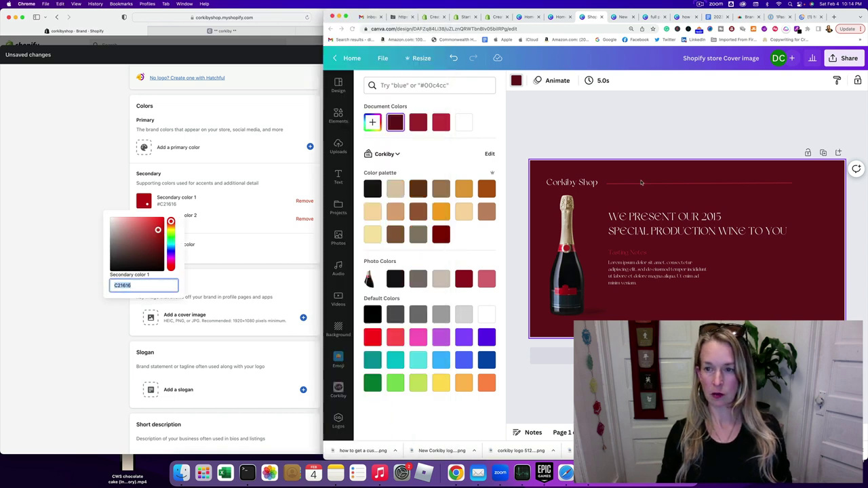
{"action": "left_click", "coordinate": [372, 122]}
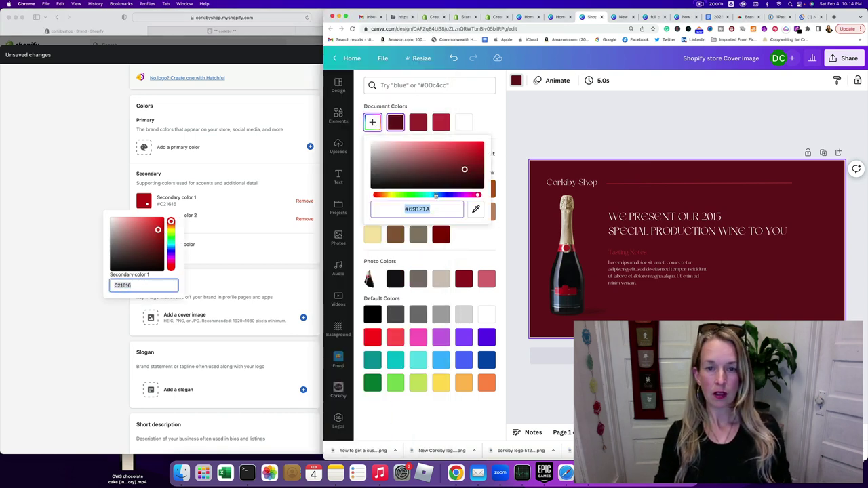
{"action": "key", "text": "super+v"}
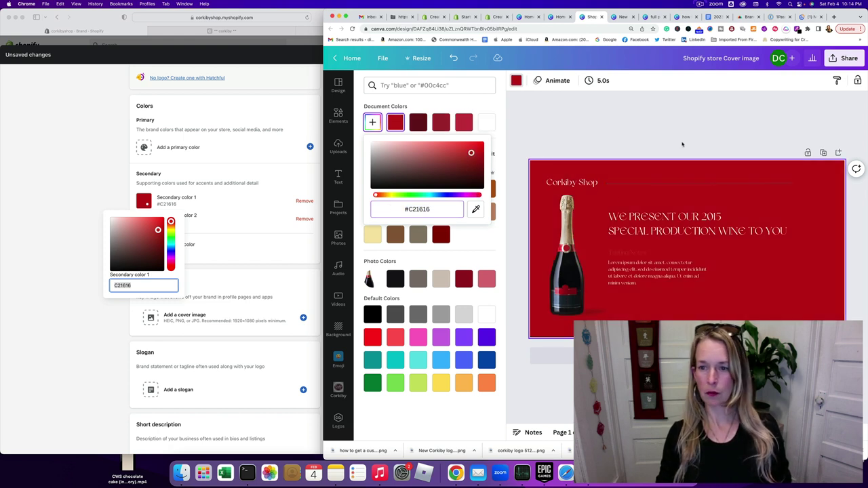
Change the cover's background to the near-black color of the Corkiby palette.
{"action": "left_click", "coordinate": [549, 167]}
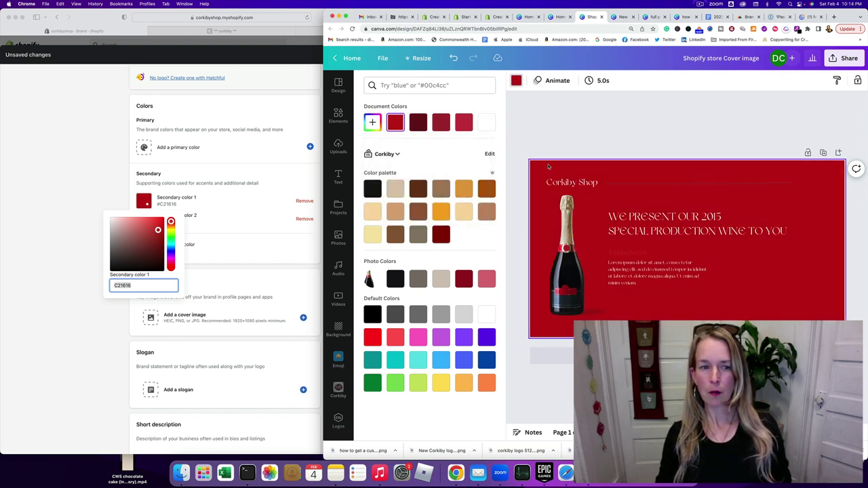
{"action": "left_click", "coordinate": [372, 189]}
{"action": "left_click", "coordinate": [589, 138]}
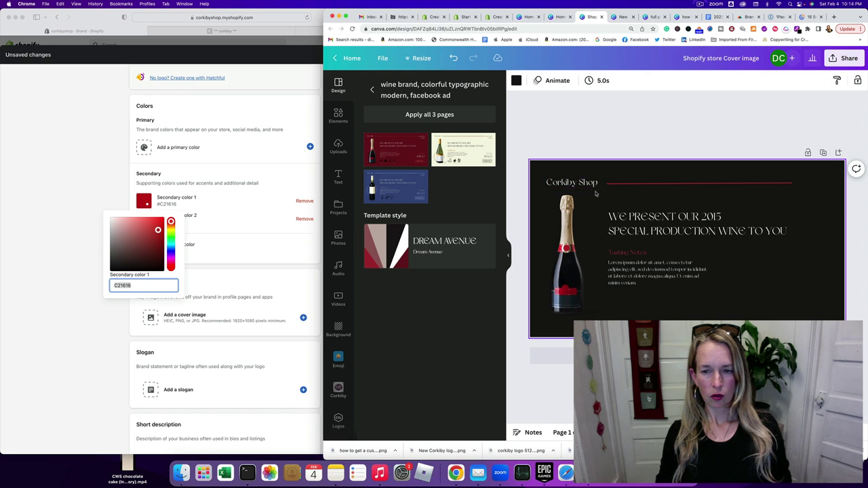
Copy the hex code of Shopify's secondary color 1, switch back to Canva and set the Tasting Notes heading's color to #C21616.
{"action": "left_click", "coordinate": [140, 285]}
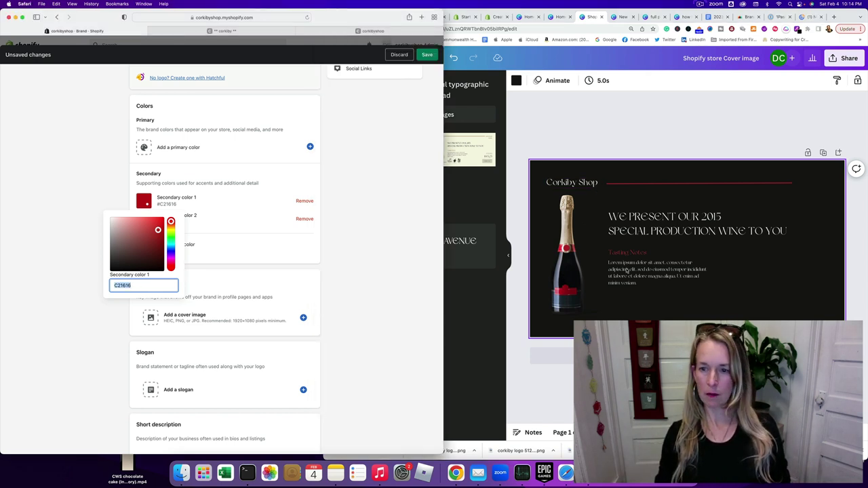
{"action": "left_click", "coordinate": [631, 256]}
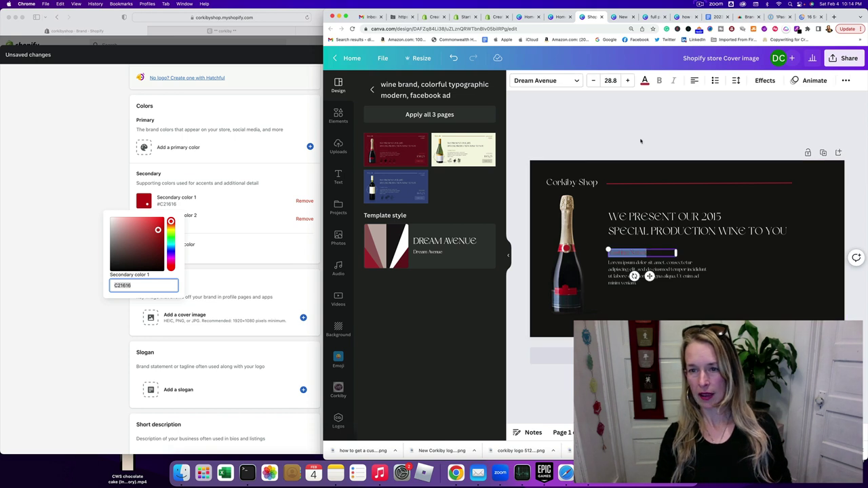
{"action": "left_click", "coordinate": [644, 80]}
{"action": "left_click", "coordinate": [373, 123]}
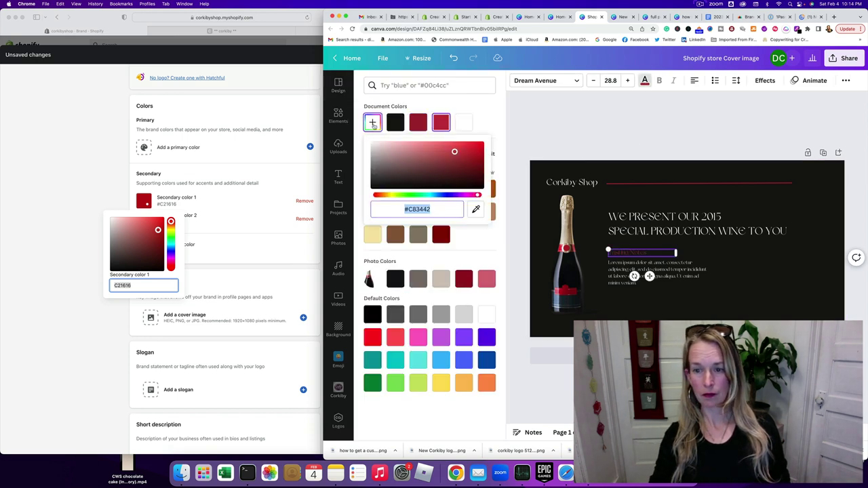
{"action": "type", "text": "#C21616"}
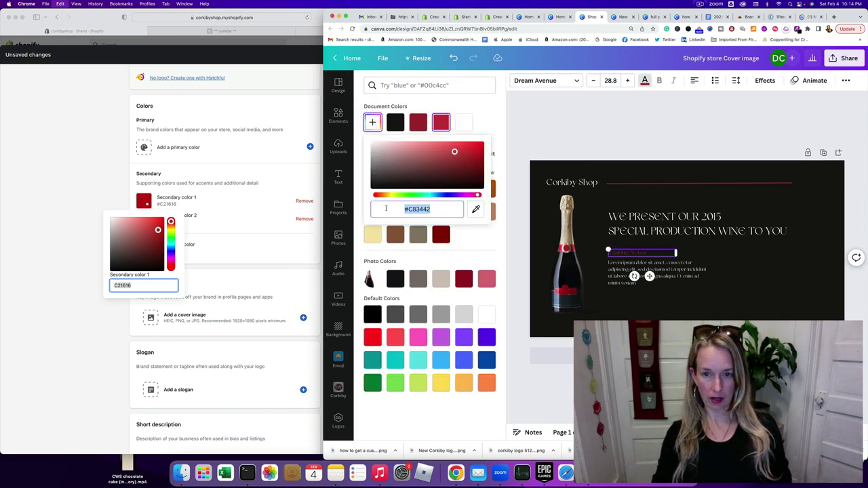
{"action": "key", "text": "Escape"}
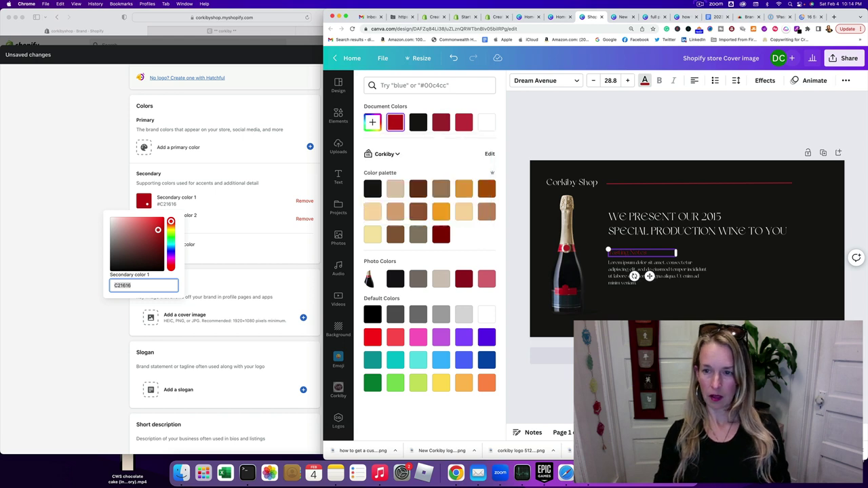
{"action": "left_click", "coordinate": [600, 131]}
Change the color of the horizontal line beside the Corkiby Shop title to the red #C21616.
{"action": "left_click", "coordinate": [680, 183]}
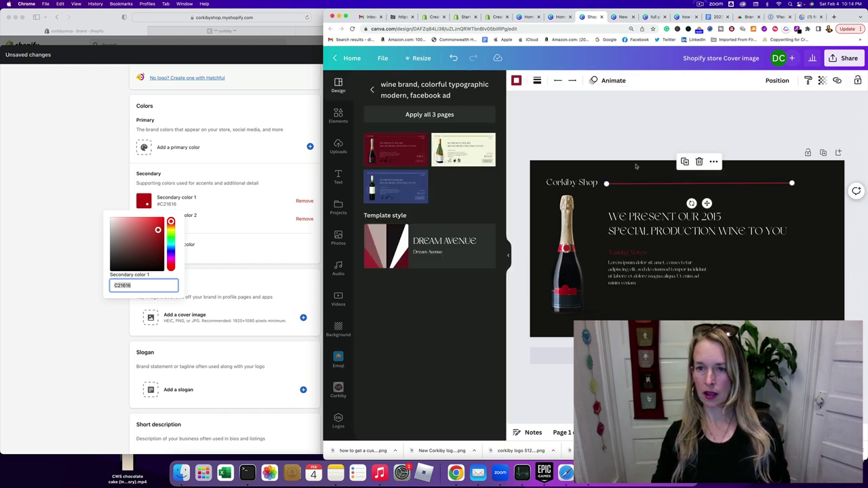
{"action": "left_click", "coordinate": [516, 80]}
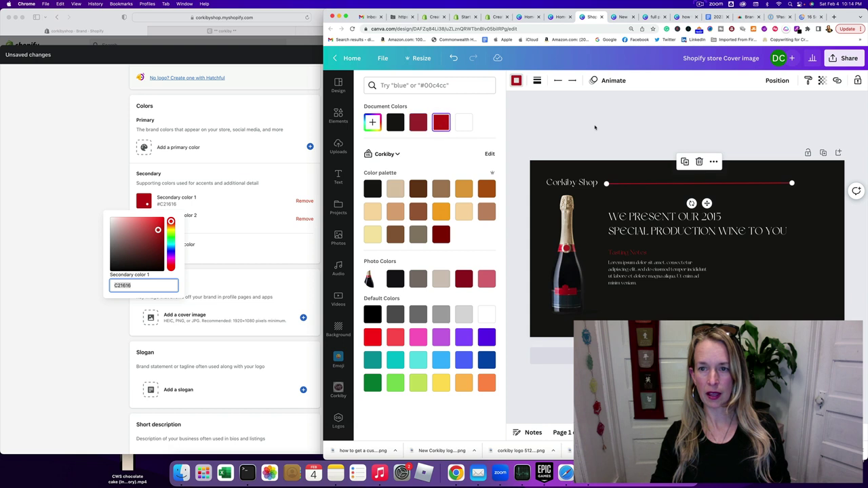
{"action": "key", "text": "Escape"}
Delete the champagne bottle image and the two-line wine headline from the cover, widening the Canva window.
{"action": "left_click", "coordinate": [575, 251]}
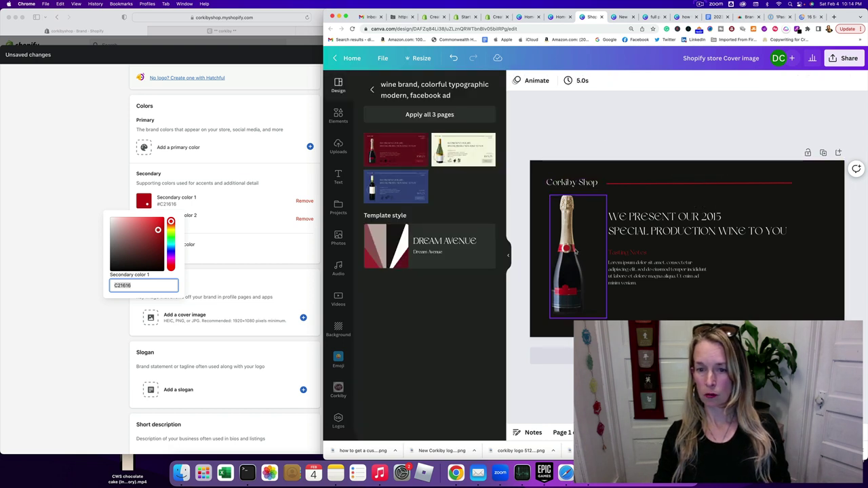
{"action": "key", "text": "Delete"}
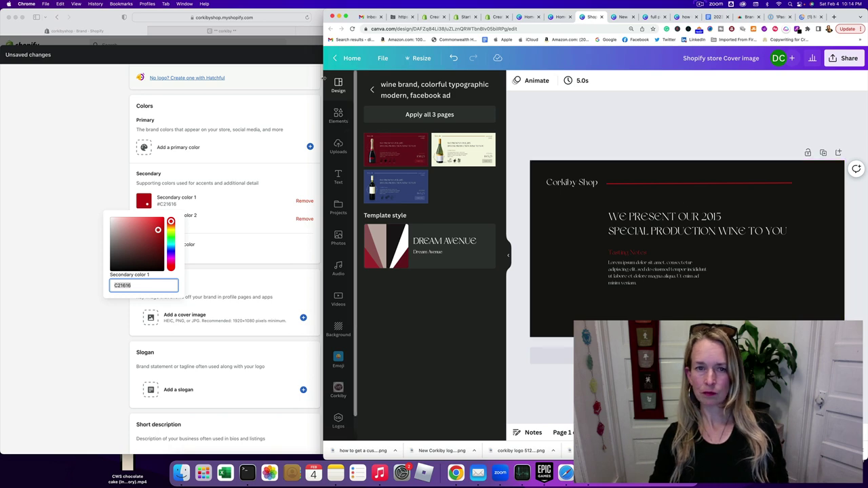
{"action": "key", "text": "ctrl+alt+Return"}
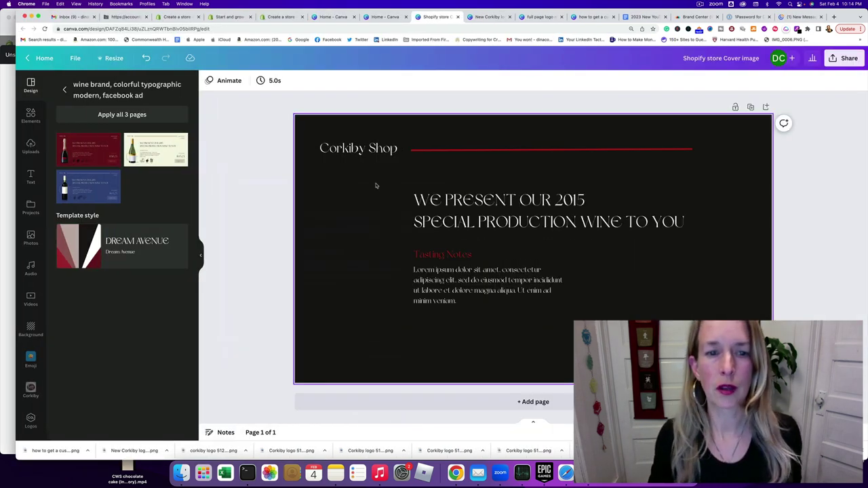
{"action": "left_click", "coordinate": [460, 201]}
{"action": "left_click_drag", "start_coordinate": [460, 200], "coordinate": [471, 205]}
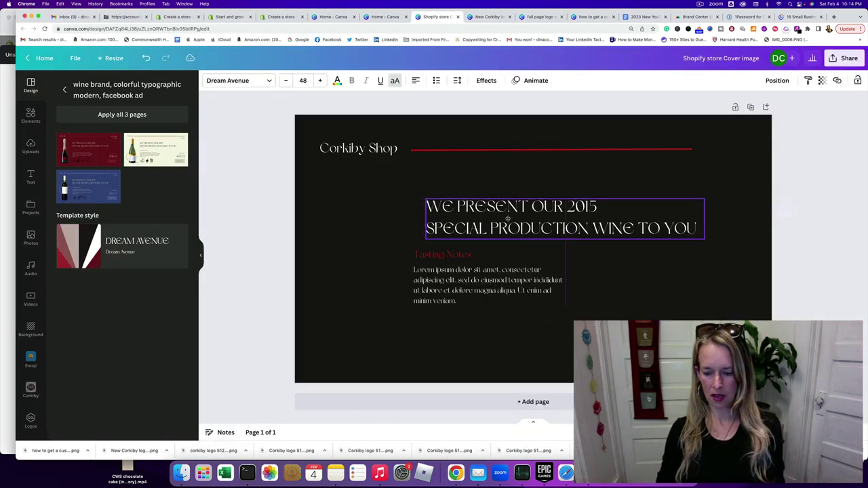
{"action": "key", "text": "Delete"}
Move the red line to just below the cover's center and delete the Tasting Notes heading and its paragraph.
{"action": "left_click_drag", "start_coordinate": [463, 150], "coordinate": [461, 291]}
{"action": "left_click", "coordinate": [444, 254]}
{"action": "key", "text": "Delete"}
{"action": "left_click", "coordinate": [455, 283]}
{"action": "key", "text": "Delete"}
{"action": "left_click", "coordinate": [484, 181]}
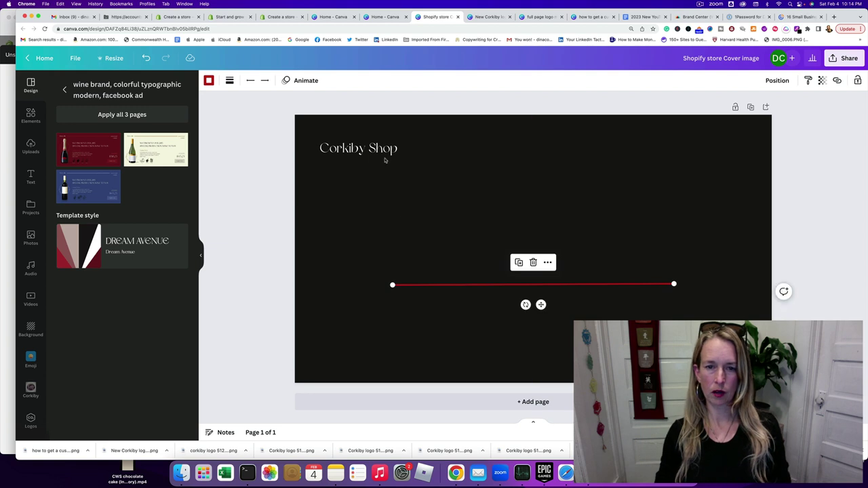
Enlarge the Corkiby Shop title to about 60% more than double its size and center it above the red line.
{"action": "left_click_drag", "start_coordinate": [378, 149], "coordinate": [537, 215]}
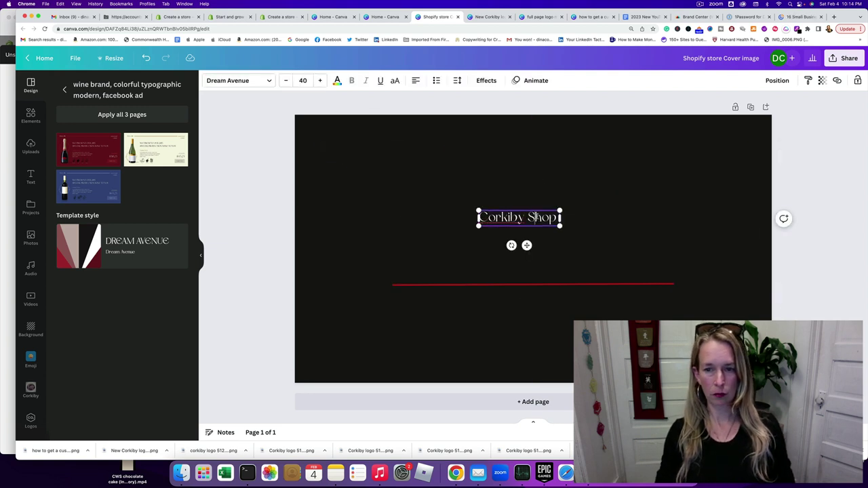
{"action": "double_click", "coordinate": [543, 217]}
{"action": "key", "text": "super+a"}
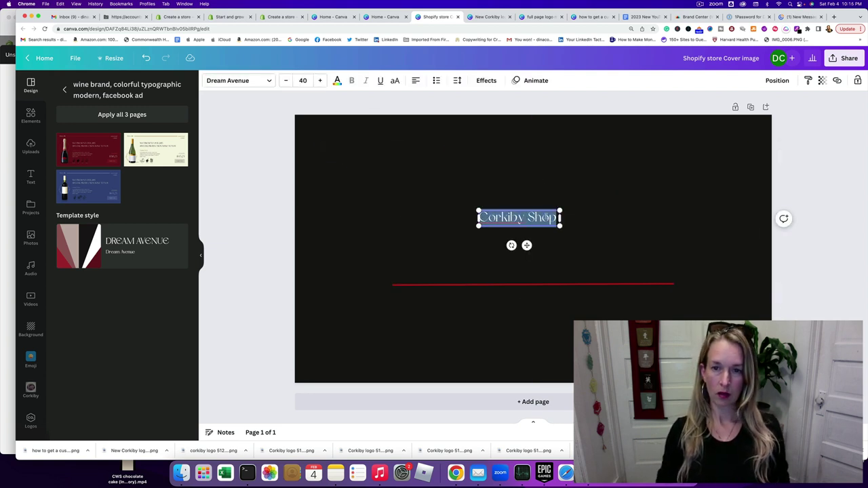
{"action": "left_click_drag", "start_coordinate": [478, 210], "coordinate": [381, 191]}
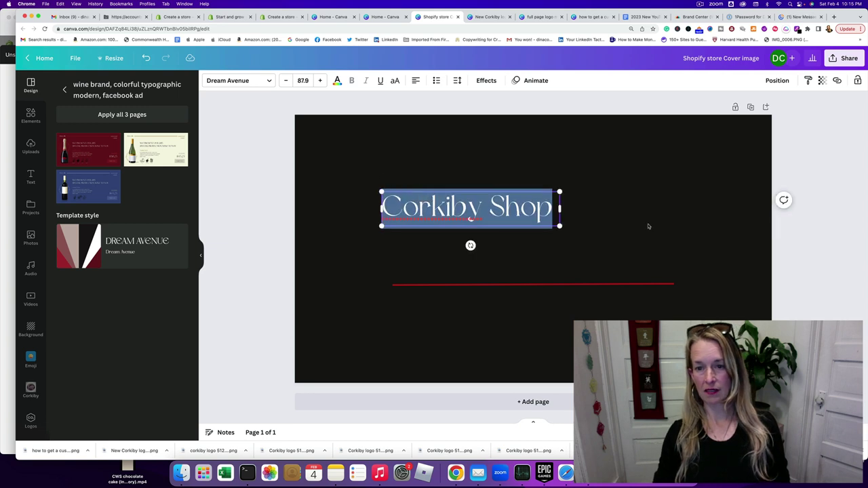
{"action": "left_click_drag", "start_coordinate": [557, 226], "coordinate": [636, 240]}
{"action": "left_click", "coordinate": [482, 151]}
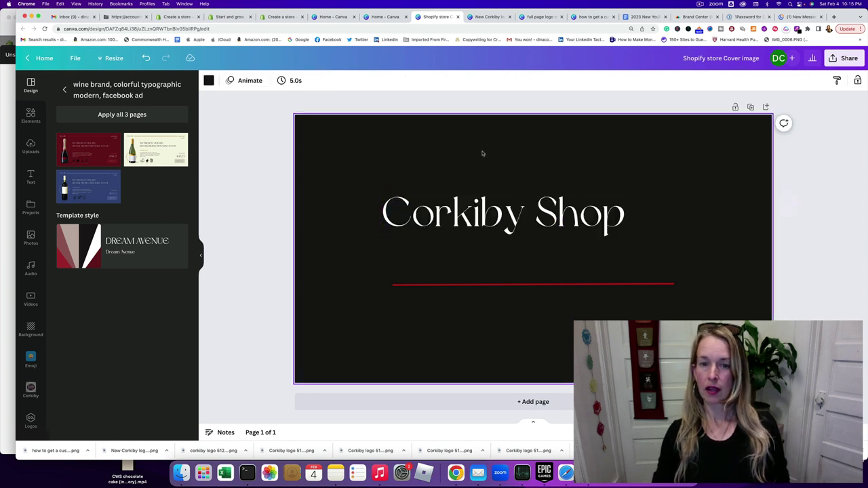
{"action": "left_click_drag", "start_coordinate": [513, 203], "coordinate": [535, 223]}
{"action": "left_click", "coordinate": [468, 174]}
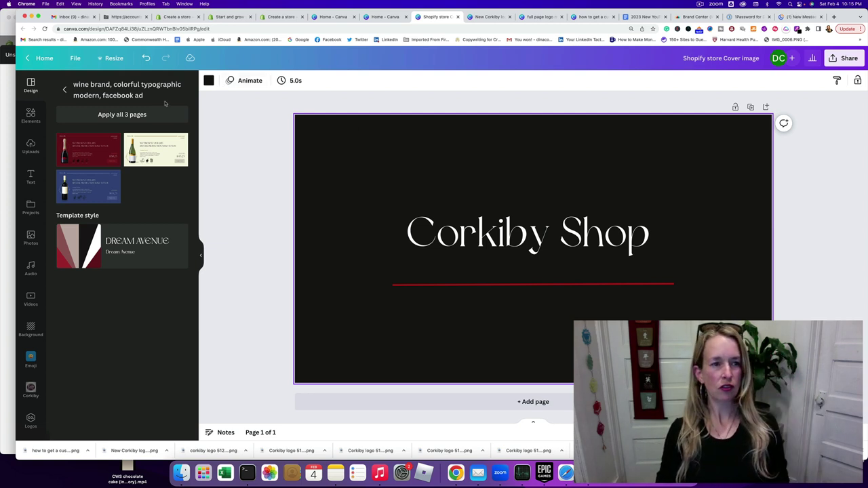
Try the uploaded white-background Corkiby logo at a smaller size on the cover and remove it again.
{"action": "left_click", "coordinate": [32, 147]}
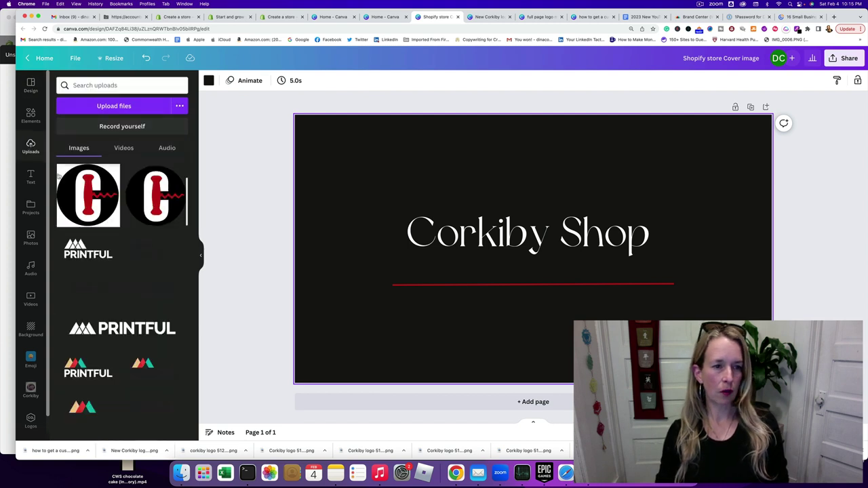
{"action": "left_click", "coordinate": [88, 196]}
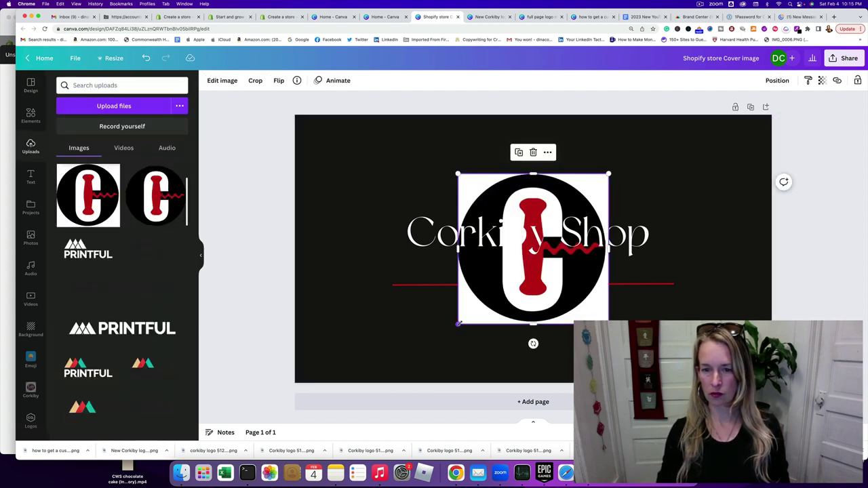
{"action": "left_click_drag", "start_coordinate": [459, 324], "coordinate": [524, 328]}
{"action": "key", "text": "Delete"}
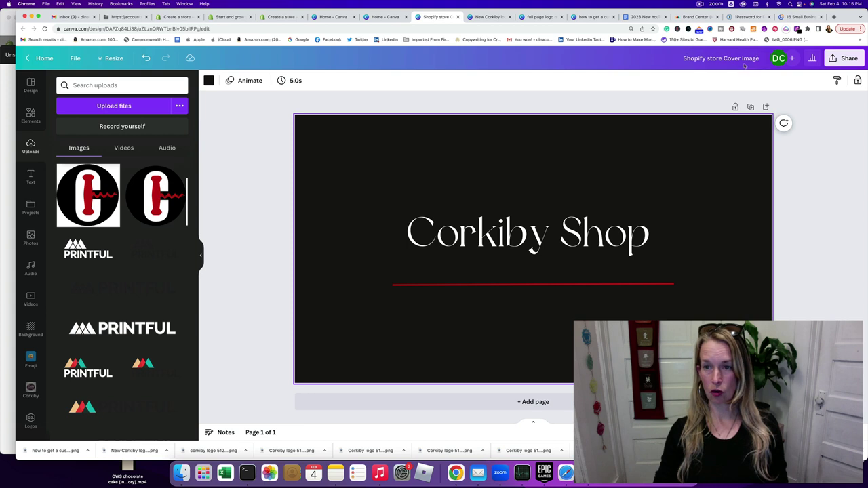
Download the cover design as a PNG at 1,920 × 1,080 px.
{"action": "left_click", "coordinate": [845, 57]}
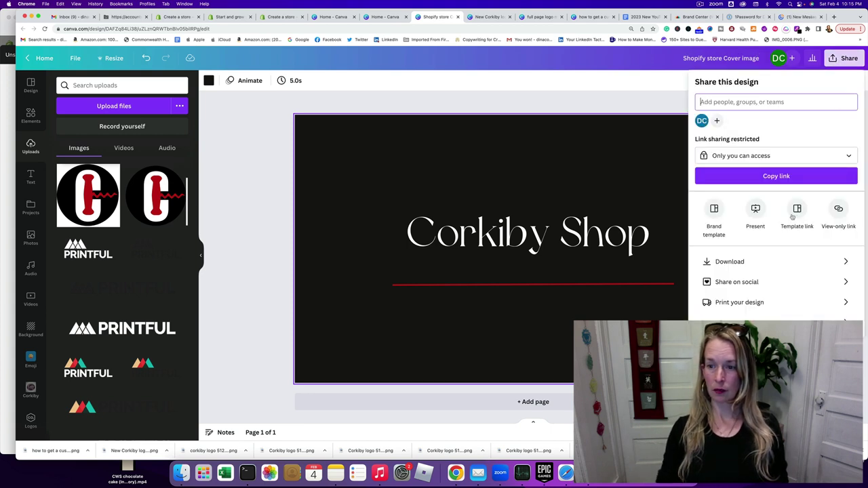
{"action": "left_click", "coordinate": [725, 264]}
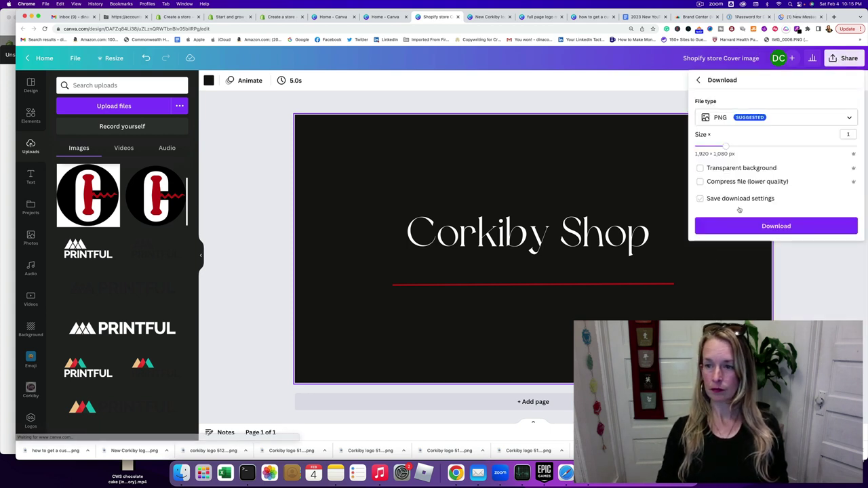
{"action": "left_click", "coordinate": [753, 223]}
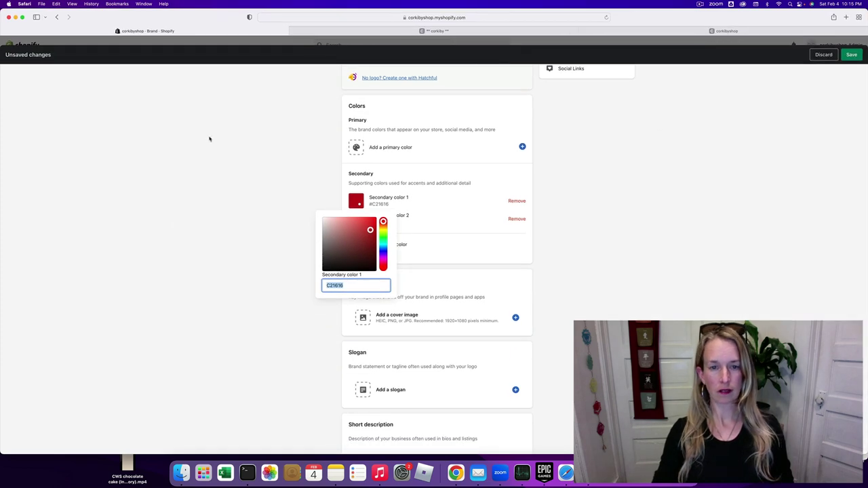
Switch to the Shopify brand page and upload Shopify store Cover image.png from Downloads as the cover image.
{"action": "left_click", "coordinate": [210, 139]}
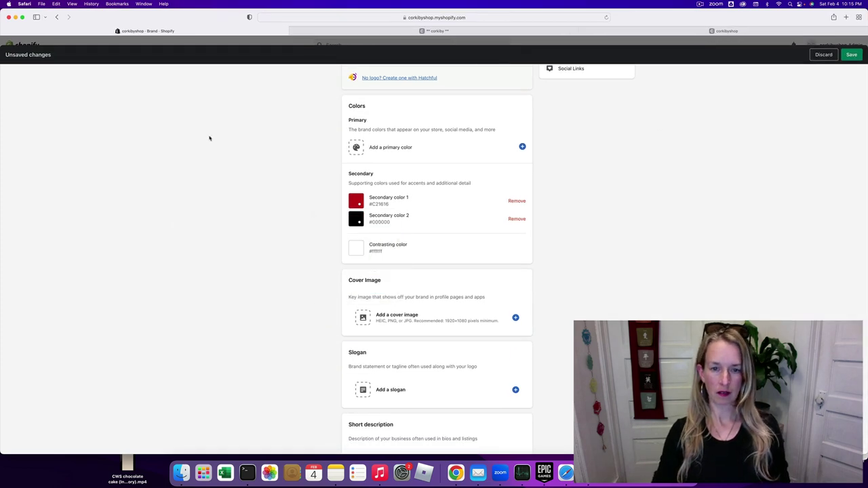
{"action": "left_click", "coordinate": [387, 316]}
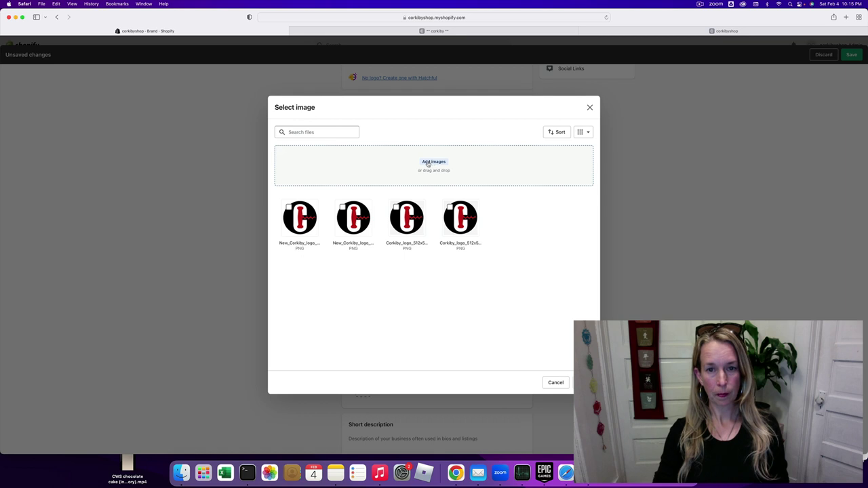
{"action": "left_click", "coordinate": [430, 164]}
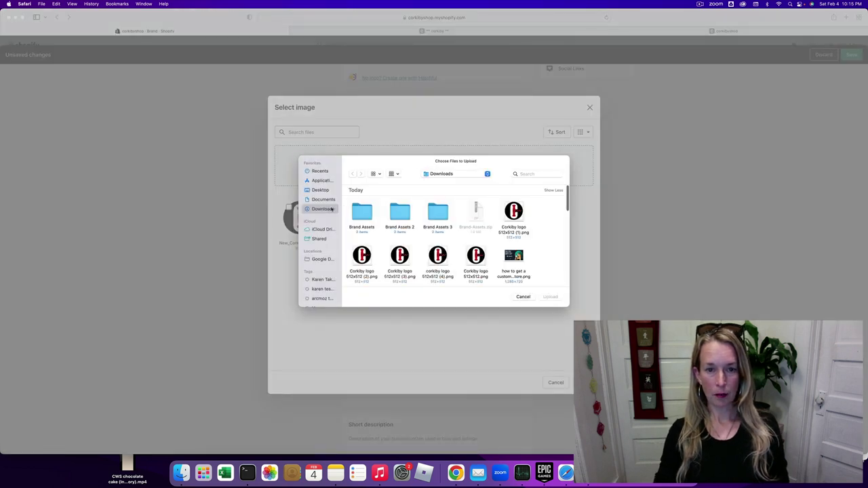
{"action": "scroll", "coordinate": [437, 227], "scroll_direction": "down", "scroll_amount": 2}
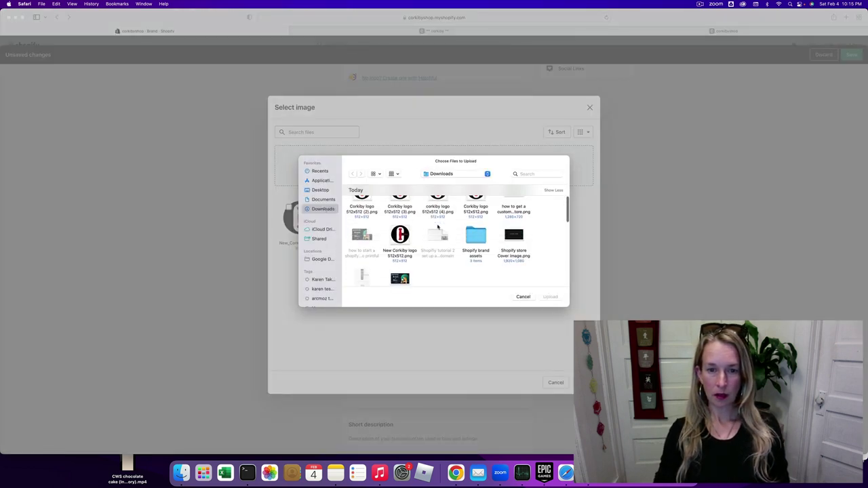
{"action": "scroll", "coordinate": [437, 227], "scroll_direction": "down", "scroll_amount": 4}
{"action": "scroll", "coordinate": [438, 227], "scroll_direction": "up", "scroll_amount": 6}
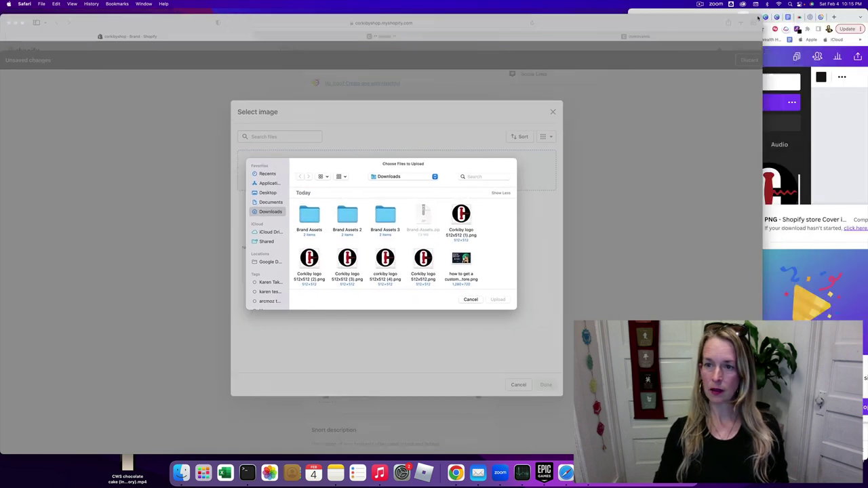
{"action": "left_click_drag", "start_coordinate": [758, 17], "coordinate": [853, 9]}
{"action": "scroll", "coordinate": [472, 231], "scroll_direction": "down", "scroll_amount": 2}
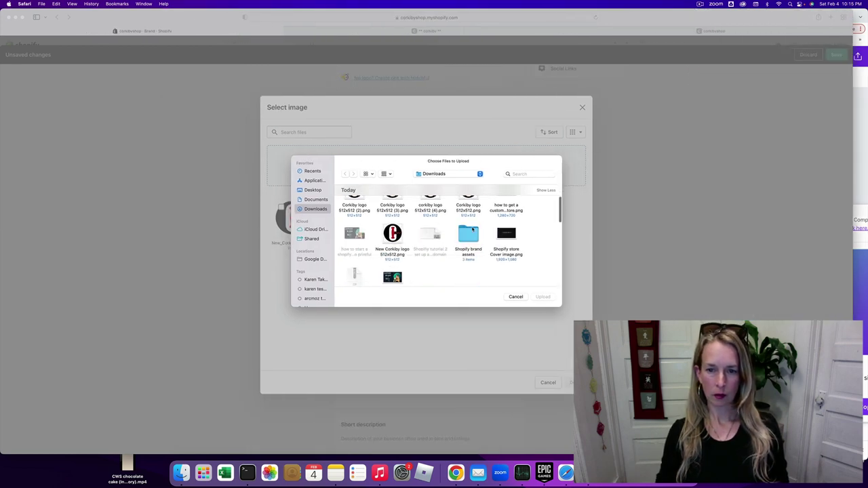
{"action": "double_click", "coordinate": [506, 235]}
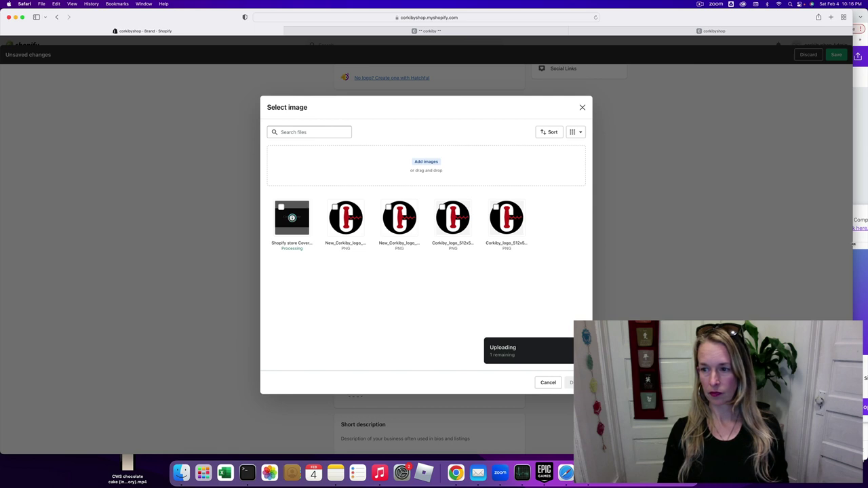
{"action": "left_click_drag", "start_coordinate": [853, 244], "coordinate": [867, 244]}
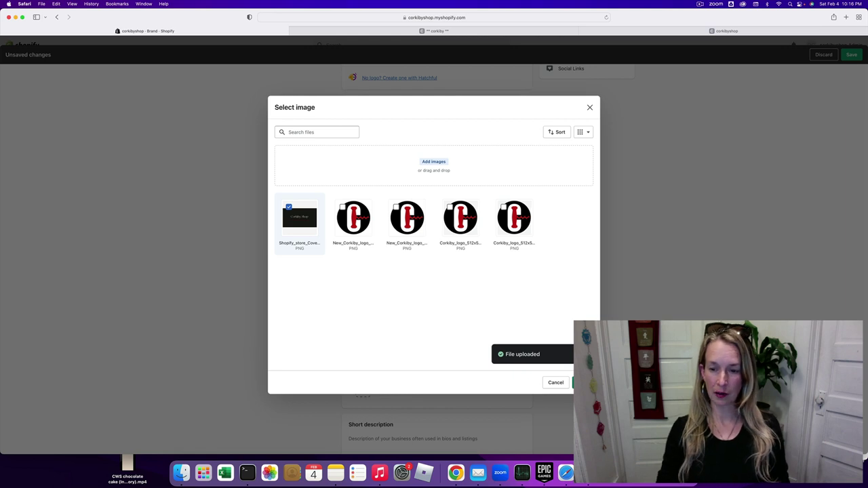
{"action": "left_click", "coordinate": [584, 382]}
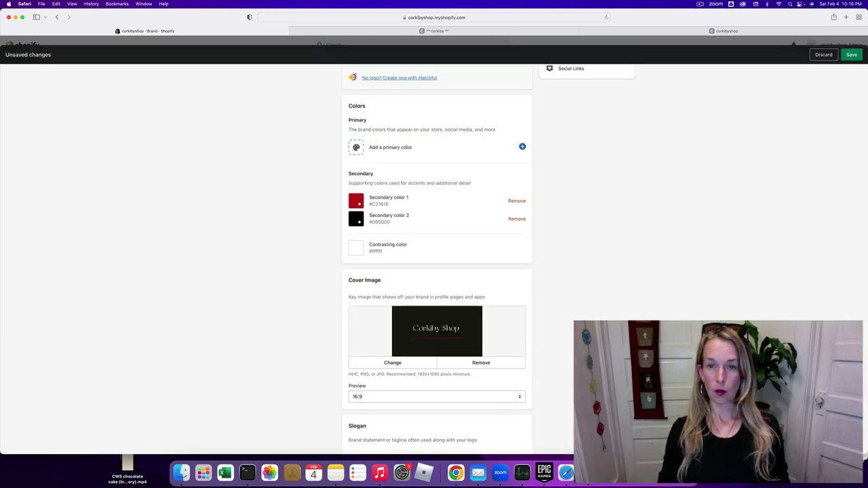
Check the aspect ratio choices for the cover image preview.
{"action": "scroll", "coordinate": [437, 258], "scroll_direction": "down", "scroll_amount": 5}
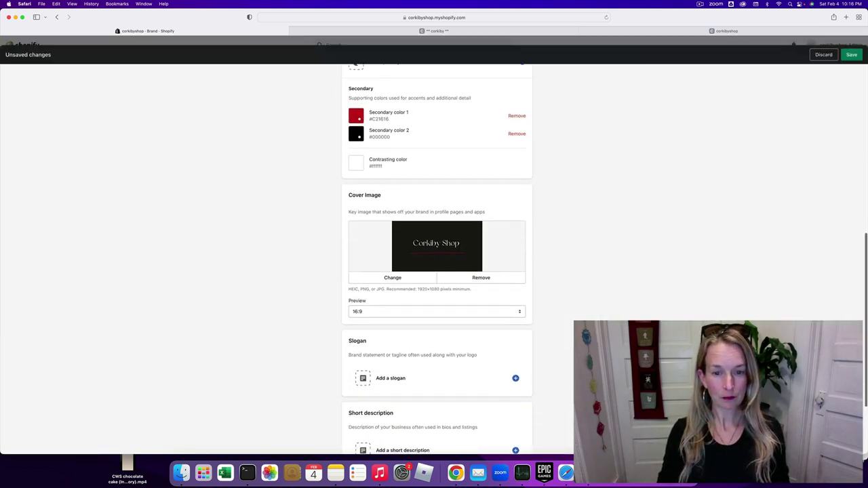
{"action": "scroll", "coordinate": [469, 258], "scroll_direction": "down", "scroll_amount": 1}
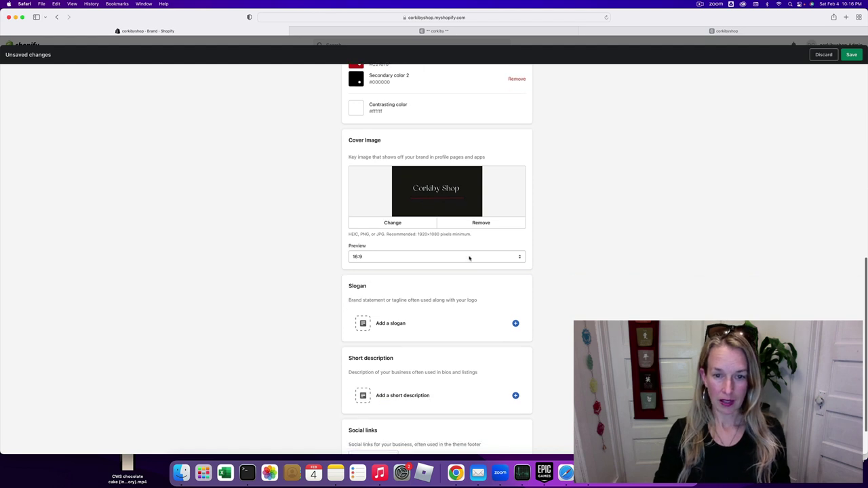
{"action": "left_click", "coordinate": [517, 258]}
{"action": "left_click", "coordinate": [519, 255]}
{"action": "left_click", "coordinate": [593, 270]}
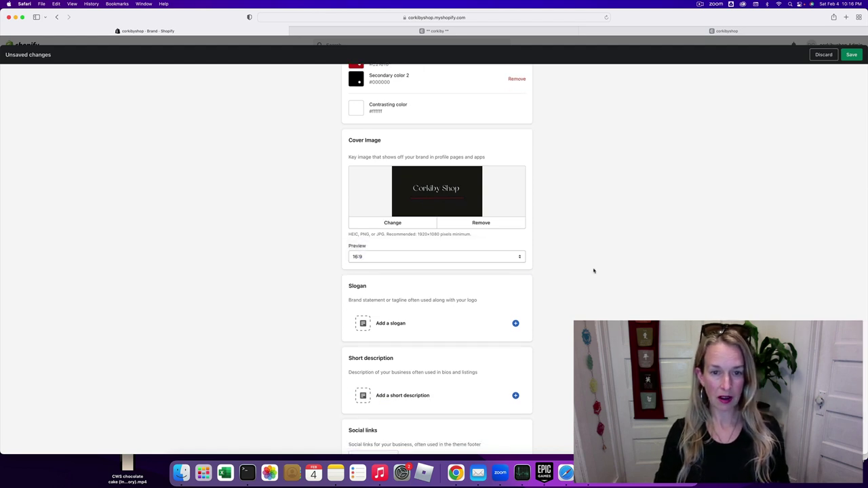
Open the slogan for editing and draft "The World's First Recipe and Wine Pairing" as its wording.
{"action": "scroll", "coordinate": [603, 295], "scroll_direction": "down", "scroll_amount": 3}
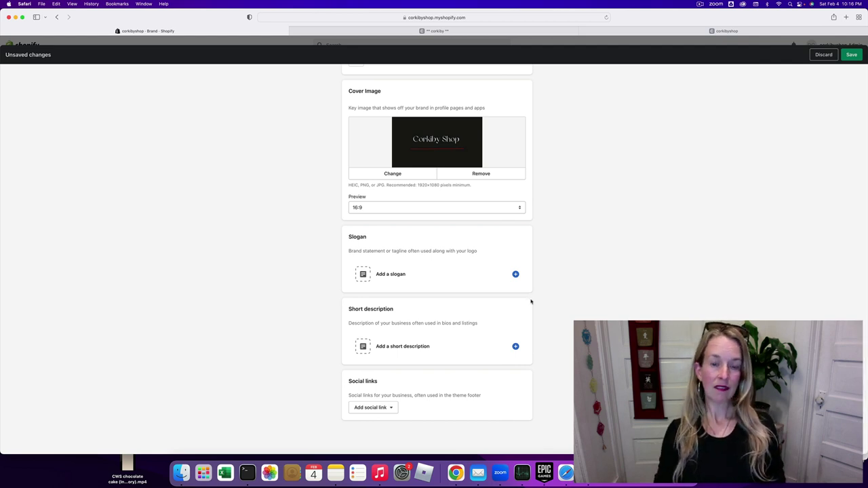
{"action": "left_click", "coordinate": [377, 274]}
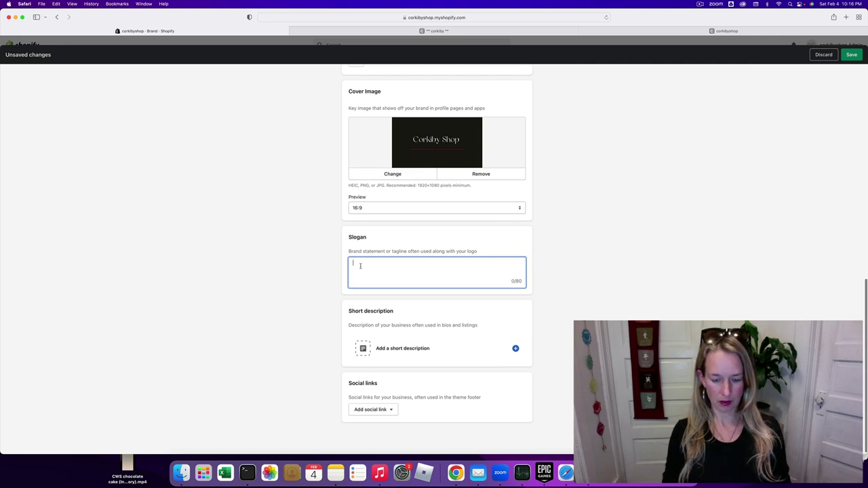
{"action": "type", "text": "THe"}
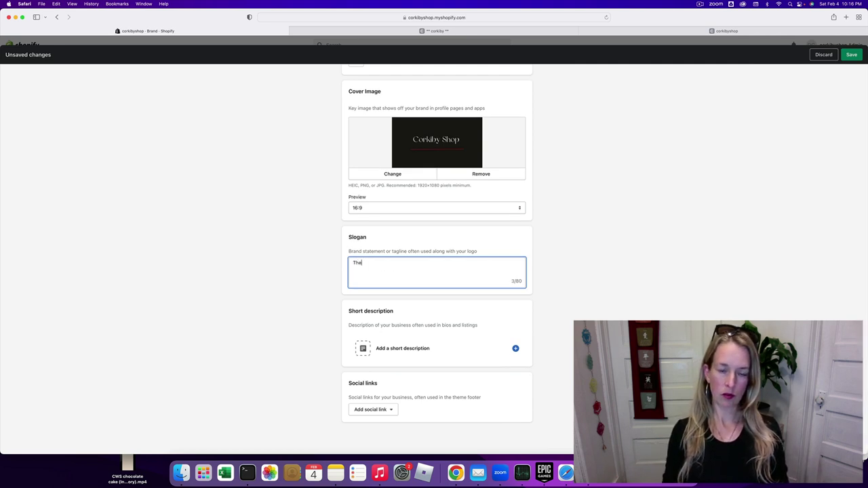
{"action": "type", "text": " Worl"}
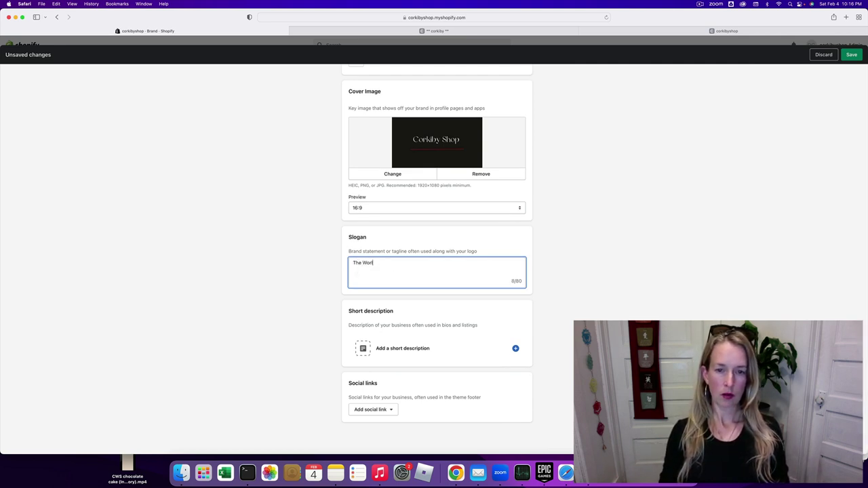
{"action": "type", "text": "d's First Rec"}
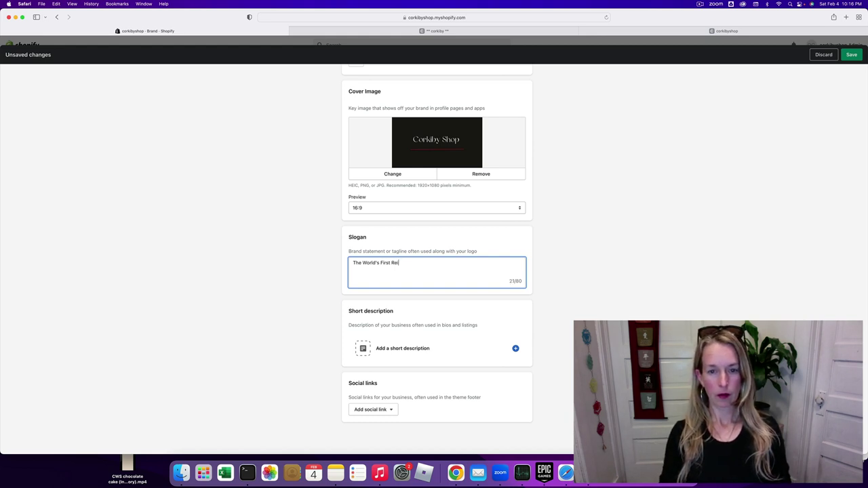
{"action": "type", "text": "ipe and Win"}
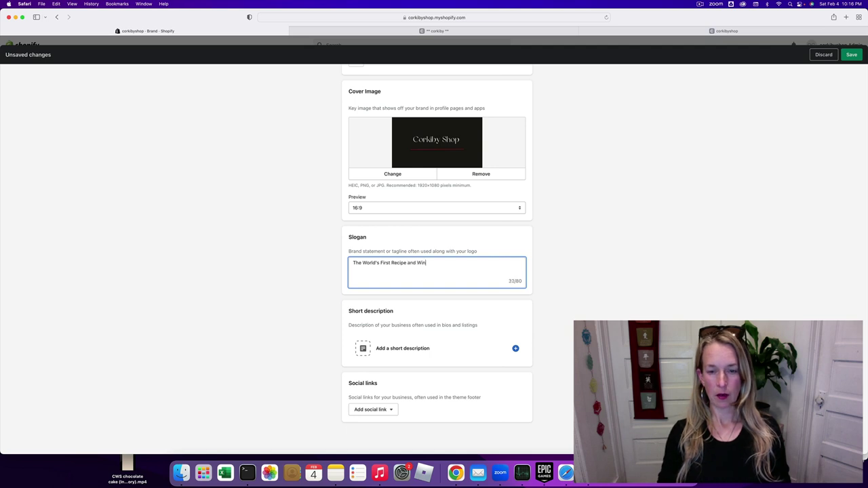
{"action": "type", "text": "e Pai"}
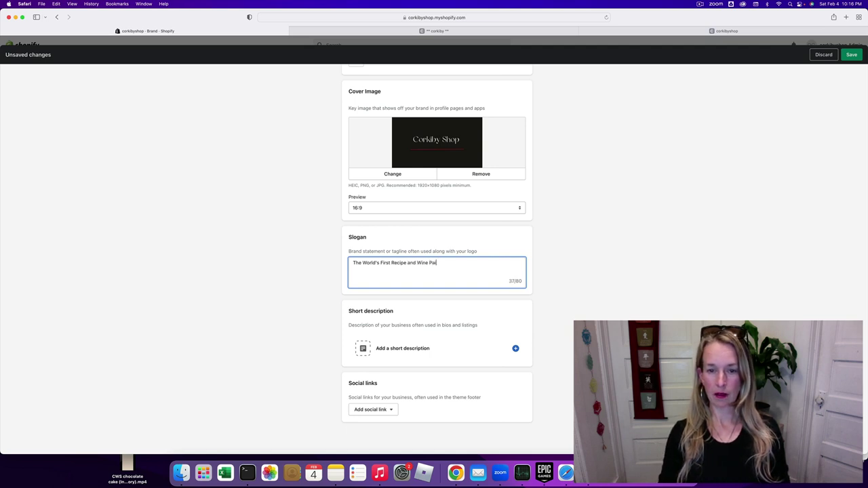
{"action": "type", "text": "ng"}
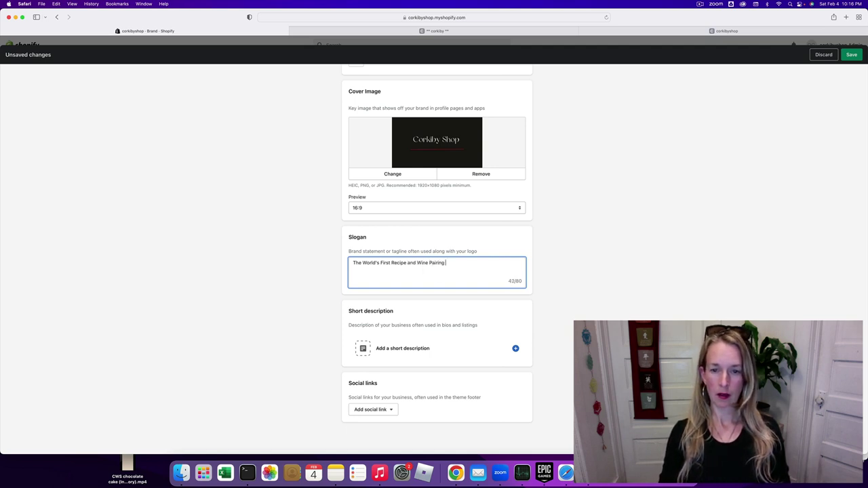
Replace the slogan draft with "The World's Most Fun Wine & Food Apparel Shop by Corkiby".
{"action": "left_click_drag", "start_coordinate": [444, 264], "coordinate": [346, 264]}
{"action": "type", "text": "The W"}
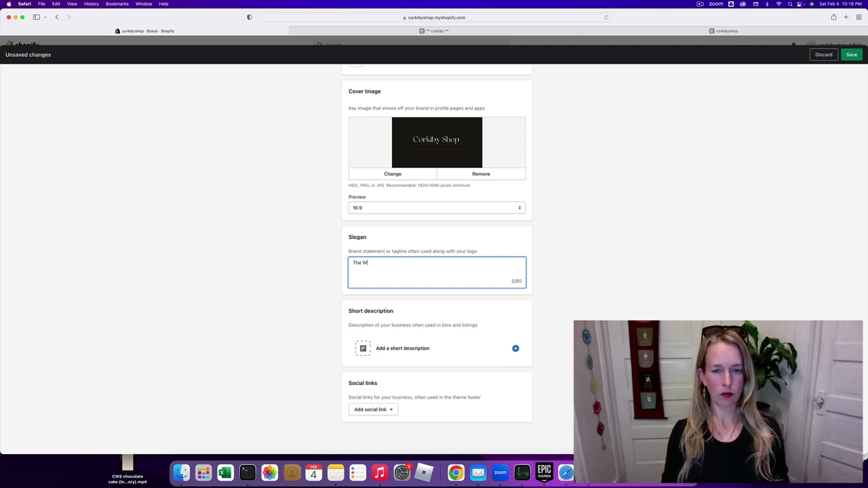
{"action": "type", "text": "orld's Most Fu"}
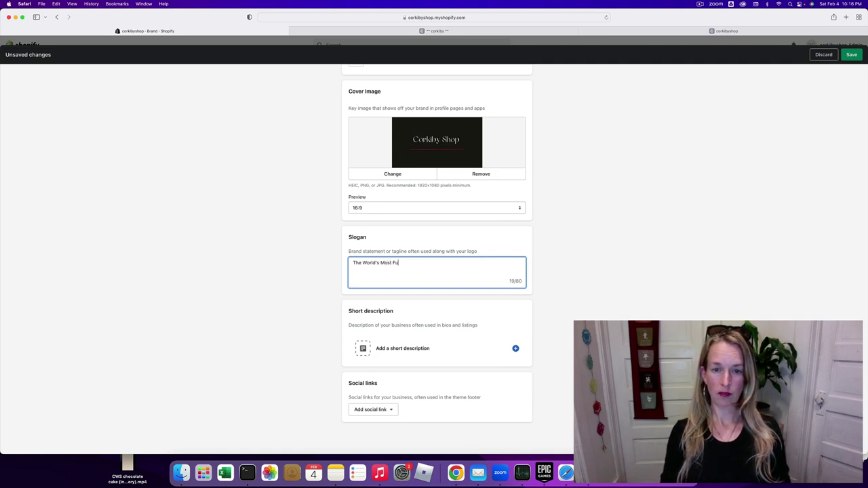
{"action": "type", "text": "n Wine &"}
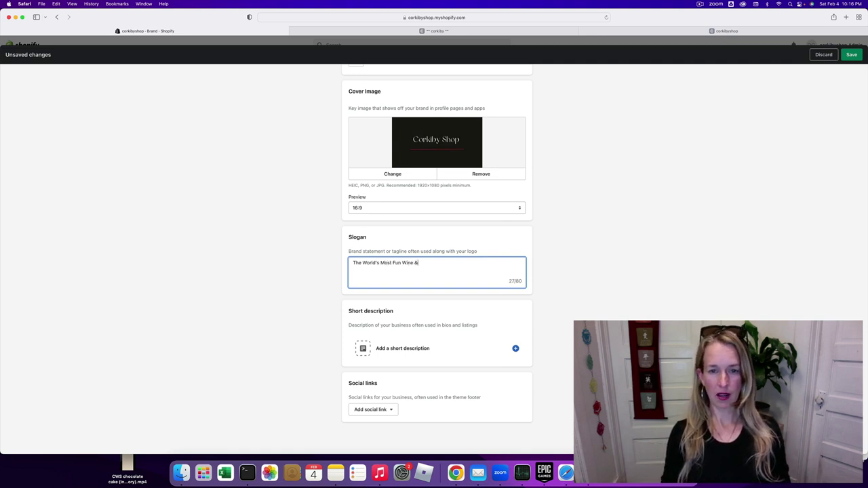
{"action": "type", "text": " Food Apparel Shop b"}
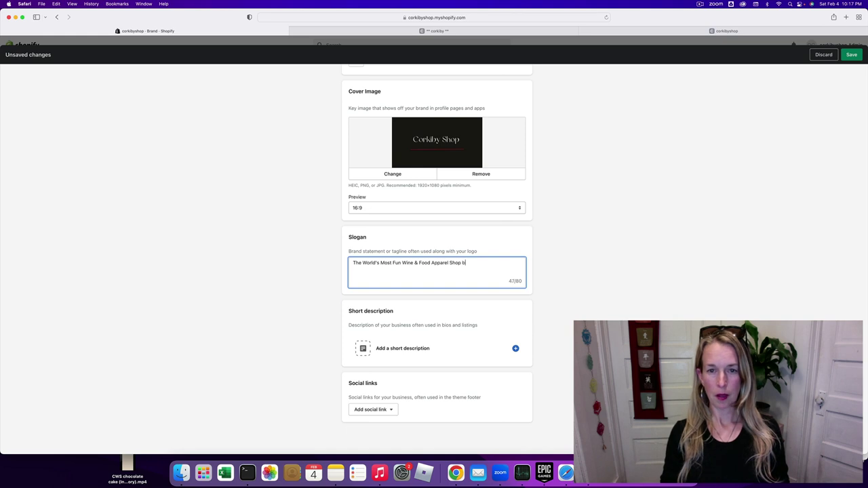
{"action": "type", "text": "Corkiby"}
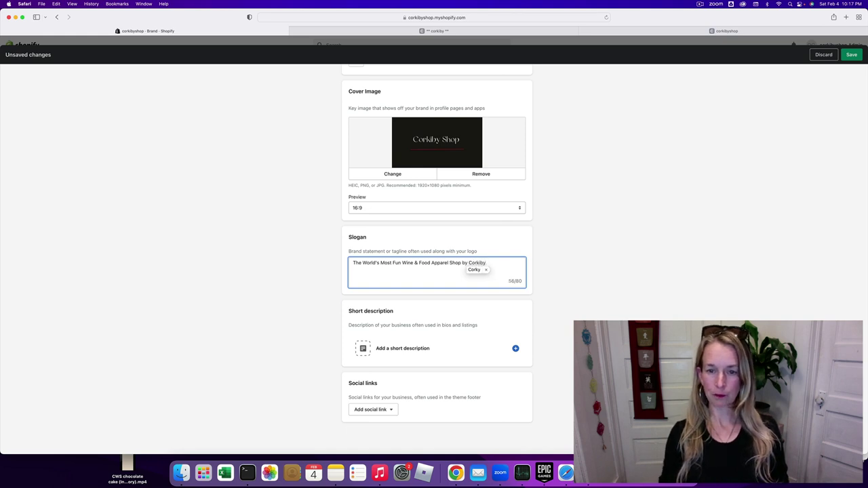
{"action": "key", "text": "BackSpace"}
{"action": "key", "text": "BackSpace"}
{"action": "left_click", "coordinate": [298, 279]}
{"action": "scroll", "coordinate": [478, 262], "scroll_direction": "down", "scroll_amount": 1}
{"action": "left_click", "coordinate": [479, 263]}
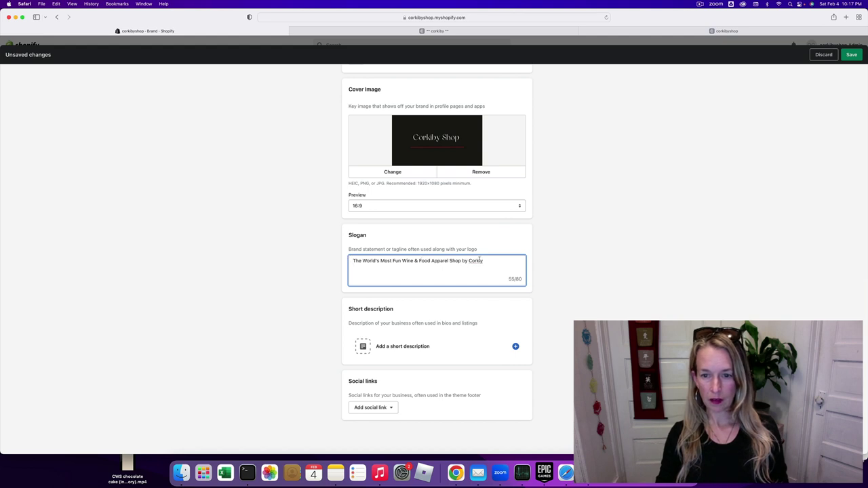
{"action": "left_click", "coordinate": [285, 255]}
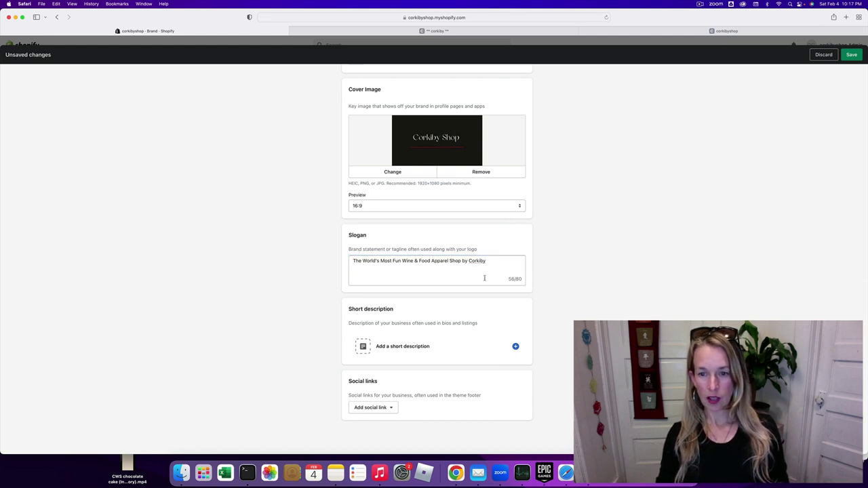
Shorten the slogan to "The World's Most Fun Wine & Food Apparel Shop" by deleting "by Corkiby".
{"action": "left_click_drag", "start_coordinate": [488, 264], "coordinate": [349, 258]}
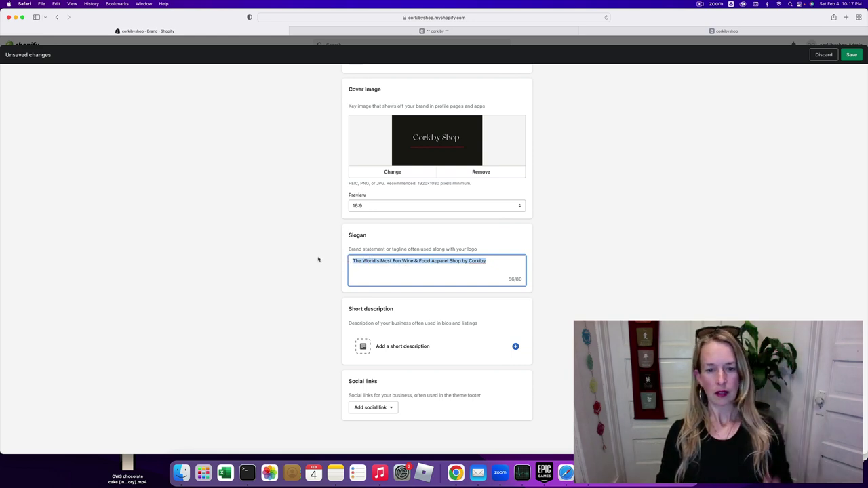
{"action": "left_click", "coordinate": [313, 277]}
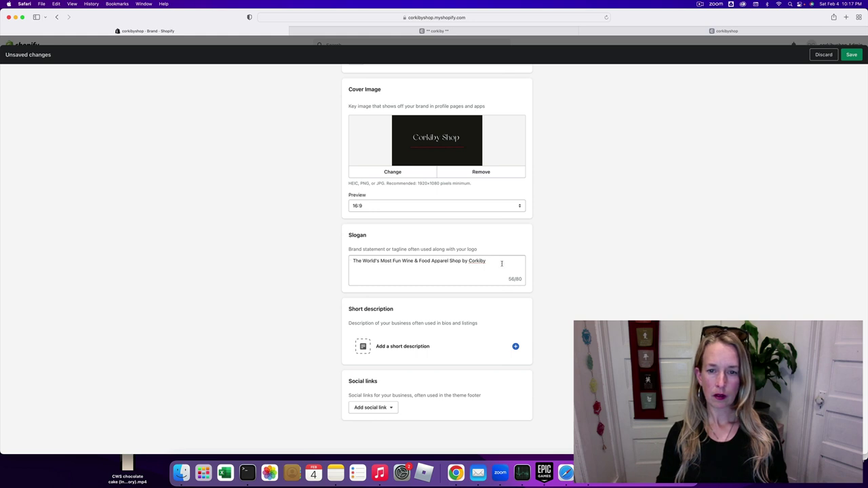
{"action": "left_click_drag", "start_coordinate": [502, 263], "coordinate": [462, 263]}
{"action": "key", "text": "BackSpace"}
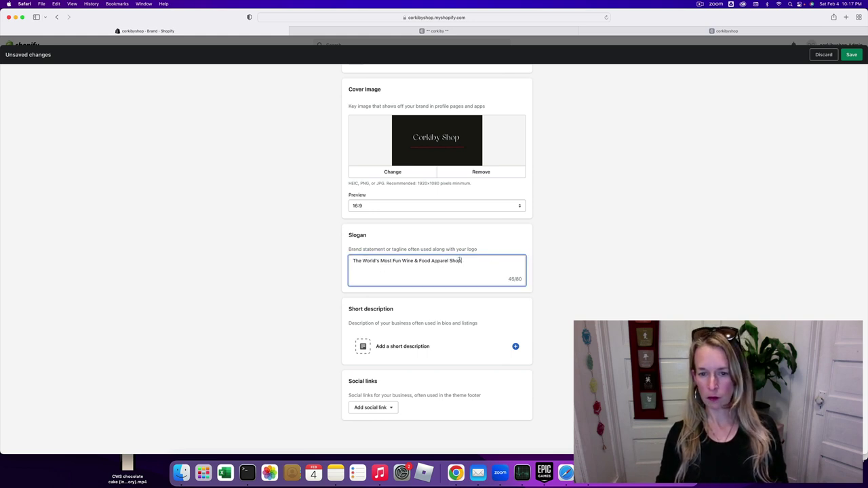
{"action": "left_click_drag", "start_coordinate": [462, 262], "coordinate": [344, 260]}
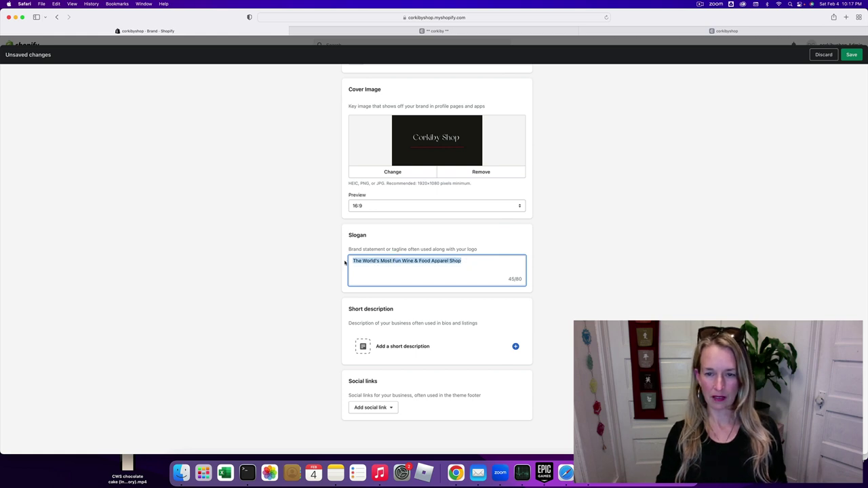
Open the short description for editing, switch to Chrome and load chat.openai.com in a new tab of the enlarged window.
{"action": "left_click", "coordinate": [366, 349]}
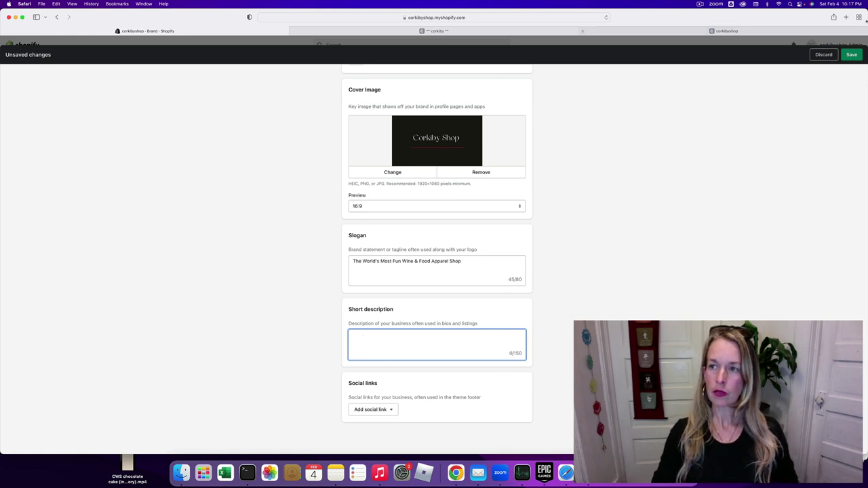
{"action": "key", "text": "ctrl+alt+e"}
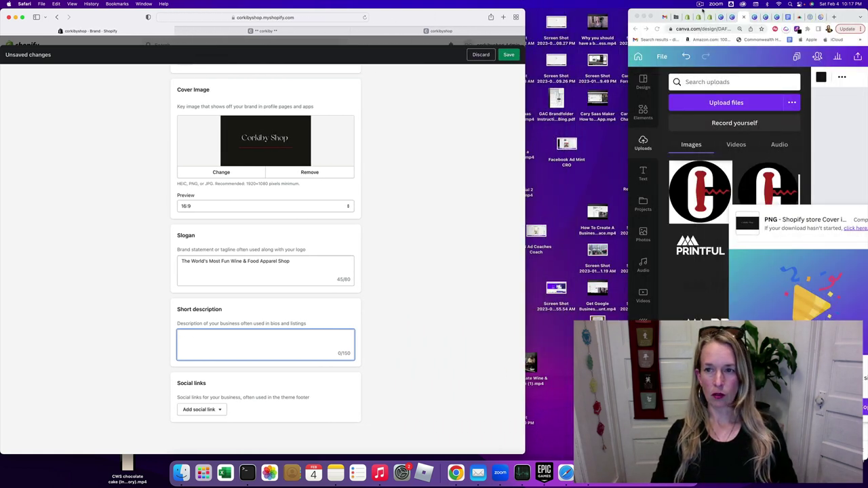
{"action": "left_click", "coordinate": [632, 10]}
{"action": "key", "text": "ctrl+alt+Right"}
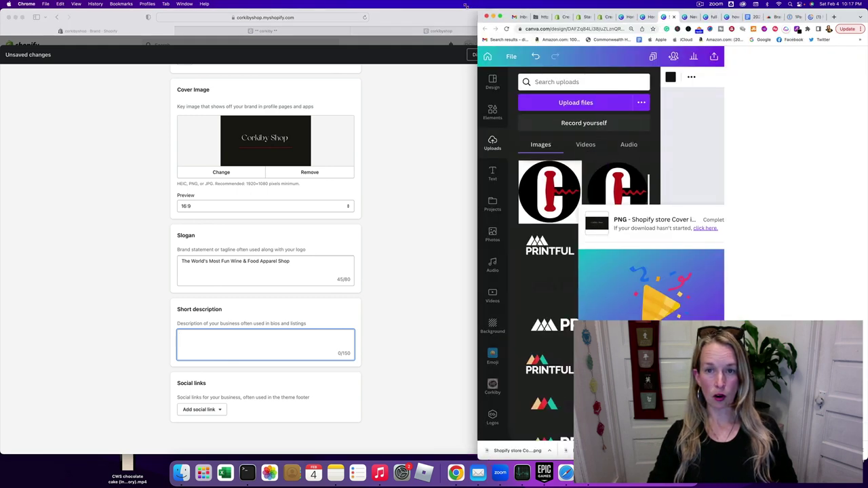
{"action": "left_click", "coordinate": [833, 16]}
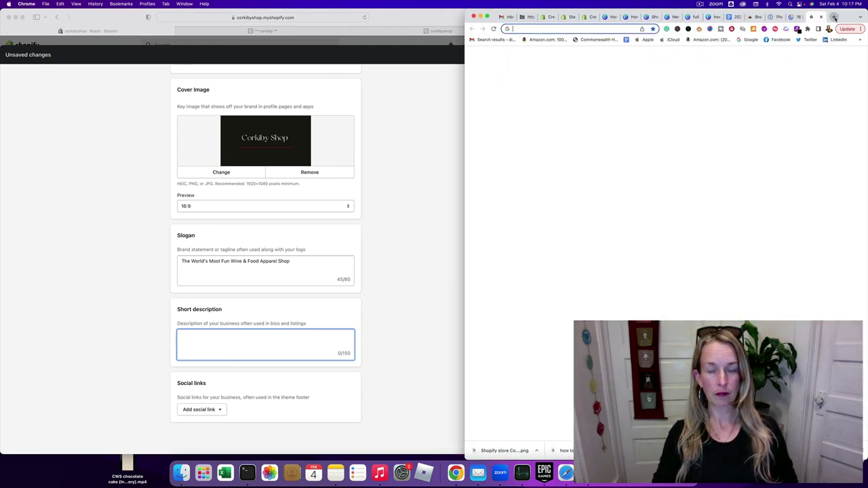
{"action": "left_click", "coordinate": [561, 30]}
{"action": "type", "text": "chat.openai.com"}
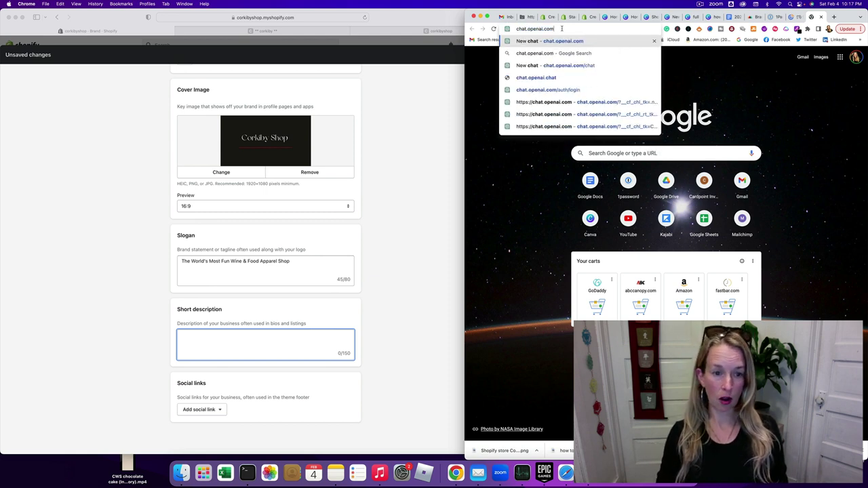
{"action": "key", "text": "Return"}
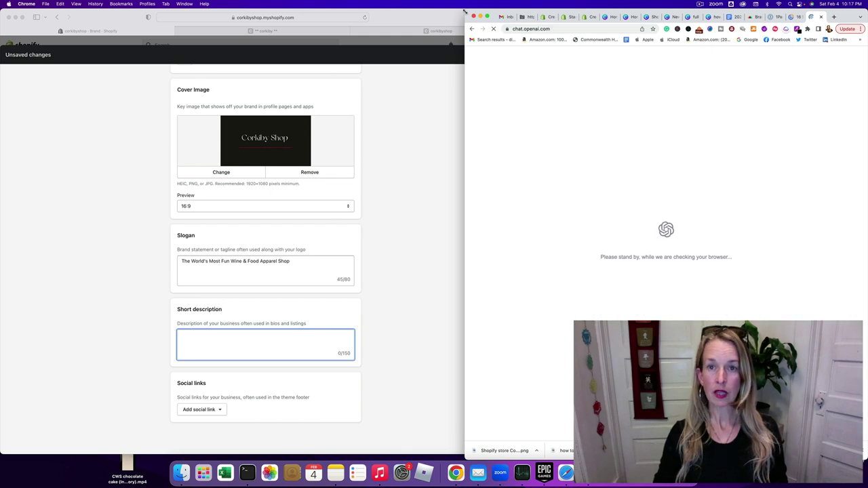
{"action": "left_click_drag", "start_coordinate": [465, 11], "coordinate": [364, 11]}
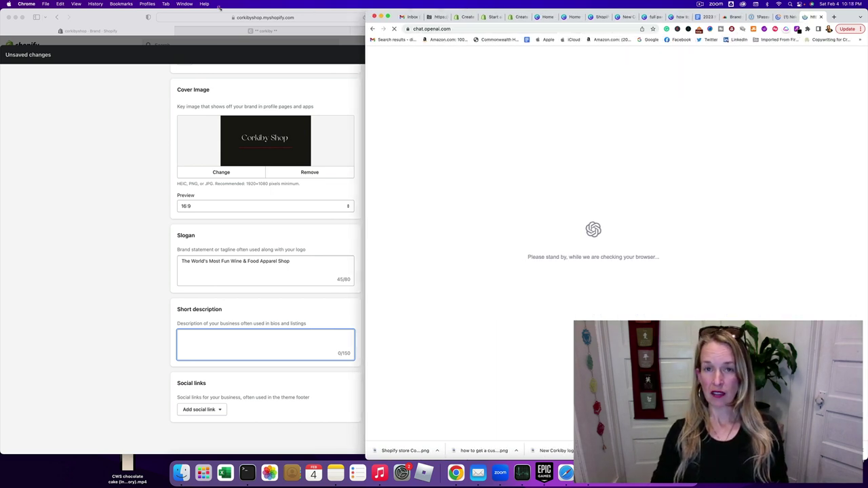
{"action": "left_click_drag", "start_coordinate": [219, 8], "coordinate": [0, 4]}
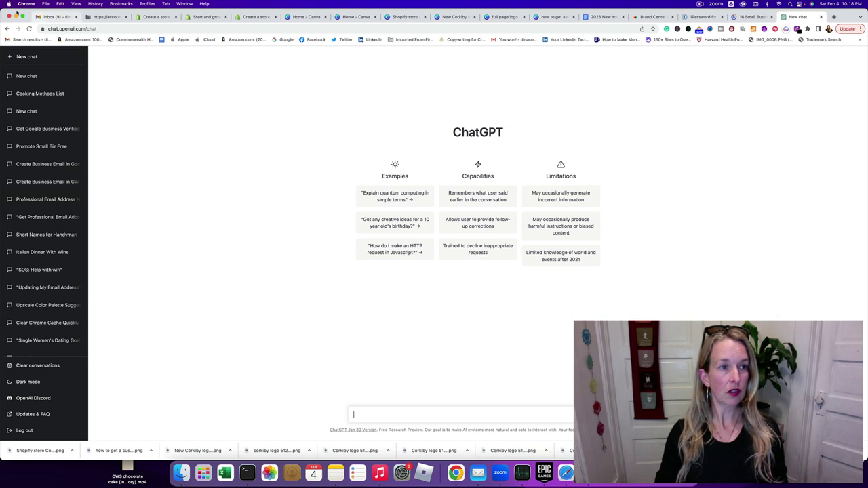
Copy the short description section's text, including its 0/150 counter, from the Shopify brand page into the ChatGPT prompt.
{"action": "left_click_drag", "start_coordinate": [4, 9], "coordinate": [389, 21]}
{"action": "left_click", "coordinate": [312, 330]}
{"action": "left_click_drag", "start_coordinate": [286, 324], "coordinate": [176, 309]}
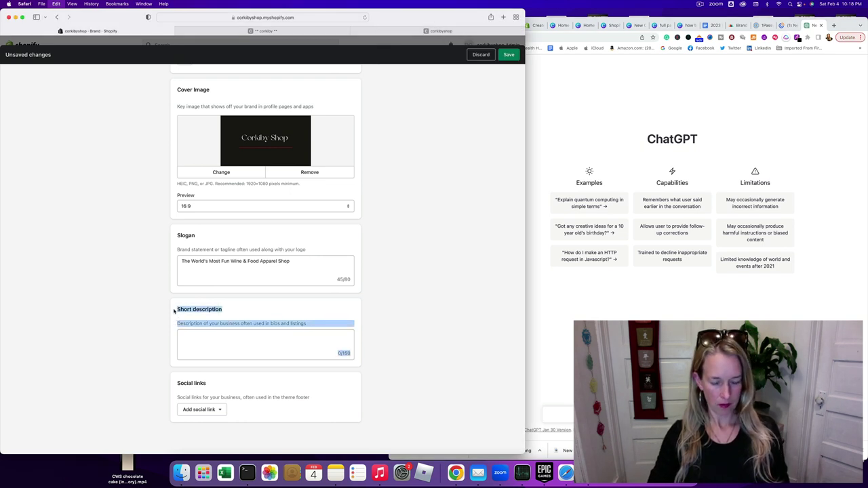
{"action": "left_click", "coordinate": [558, 414]}
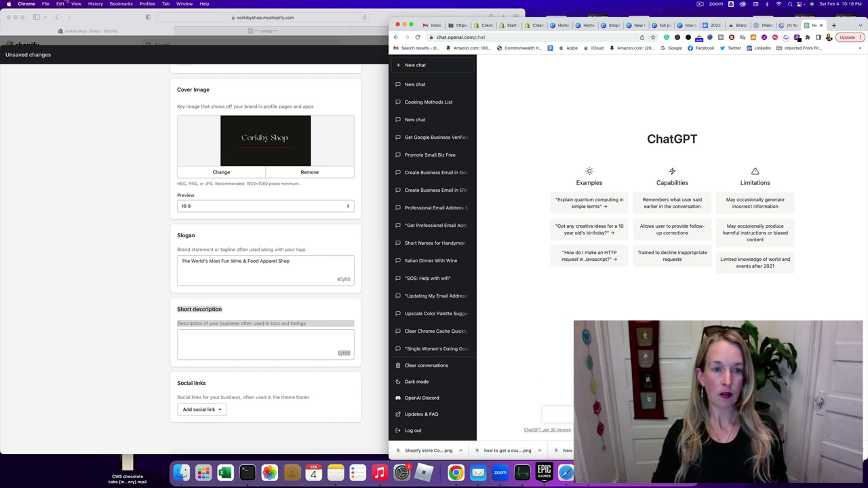
{"action": "left_click", "coordinate": [411, 25]}
{"action": "type", "text": "Short description Description of your business often used in bios and listings Short description  0/150"}
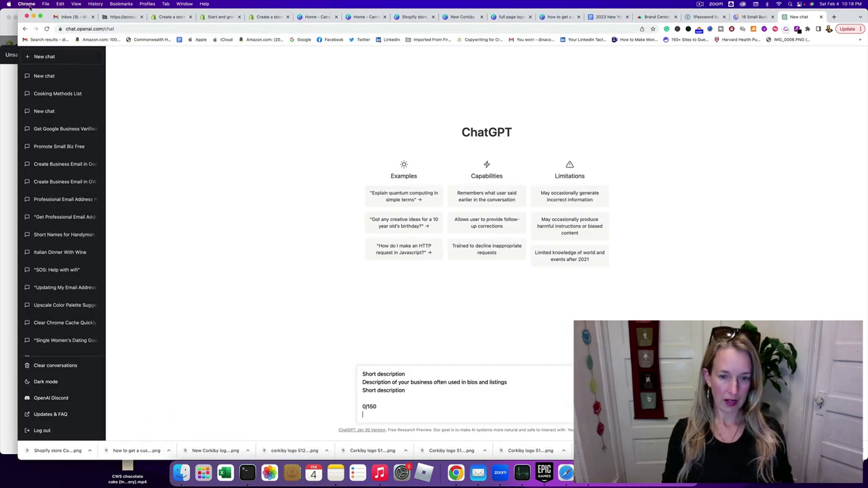
Begin the prompt with "write a" and replace "your business" with "the ecommerc business called corkiby shop".
{"action": "left_click", "coordinate": [362, 373]}
{"action": "type", "text": "write a"}
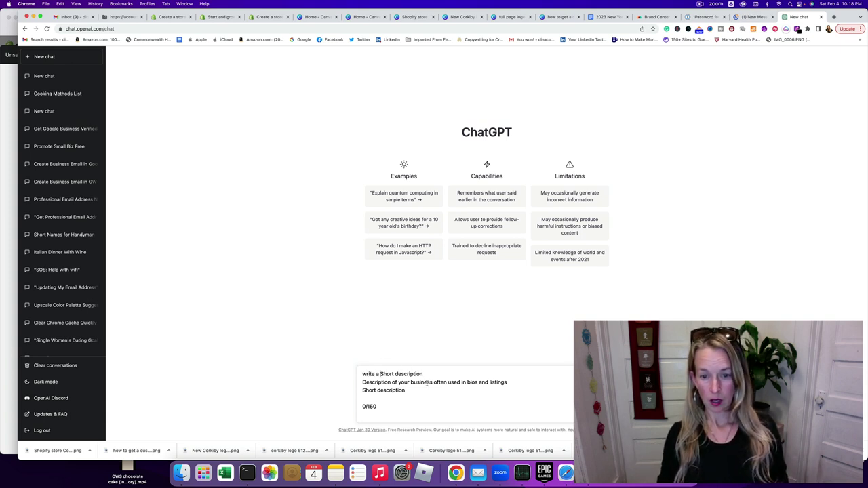
{"action": "left_click_drag", "start_coordinate": [432, 383], "coordinate": [399, 382]}
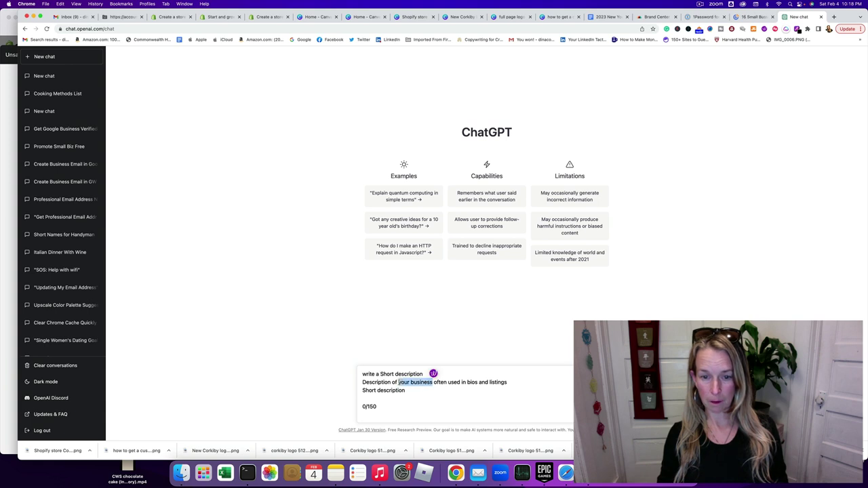
{"action": "type", "text": "the ecom"}
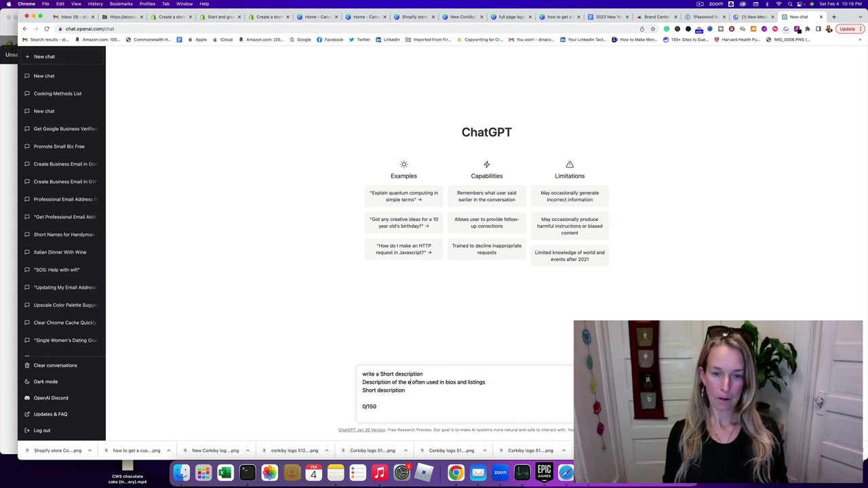
{"action": "type", "text": "merc business"}
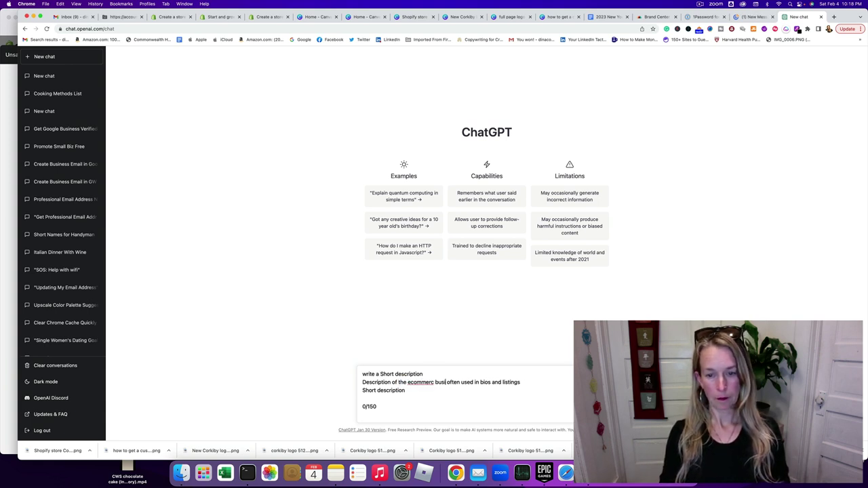
{"action": "type", "text": " called cork"}
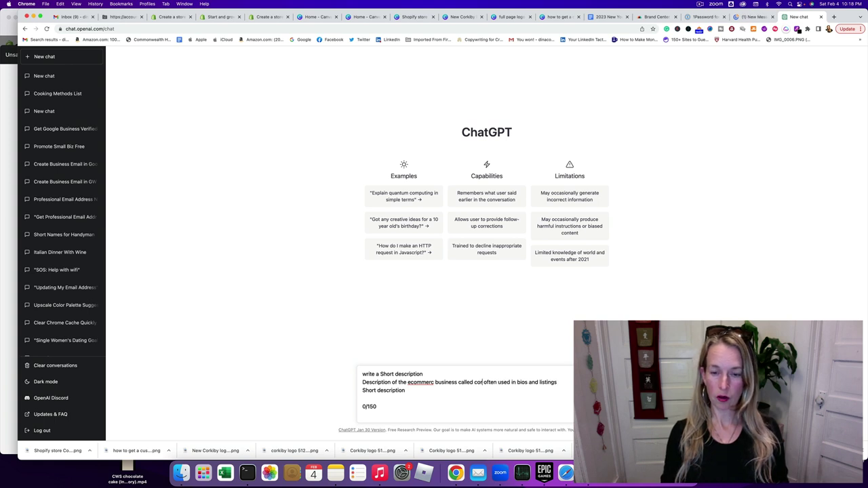
{"action": "type", "text": "iby shop"}
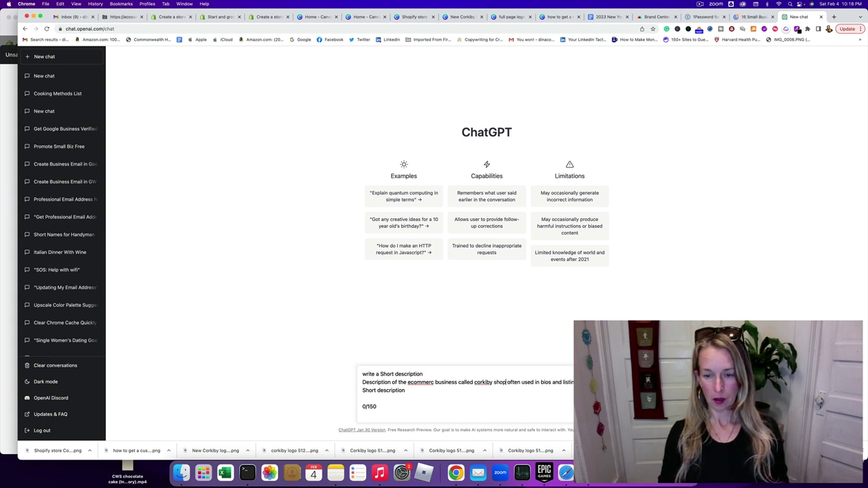
Replace the rest of the pasted prompt text, including the counter, with "that sells wine and food apparel in less than 150 characters.".
{"action": "left_click_drag", "start_coordinate": [426, 392], "coordinate": [509, 383]}
{"action": "type", "text": "ofte"}
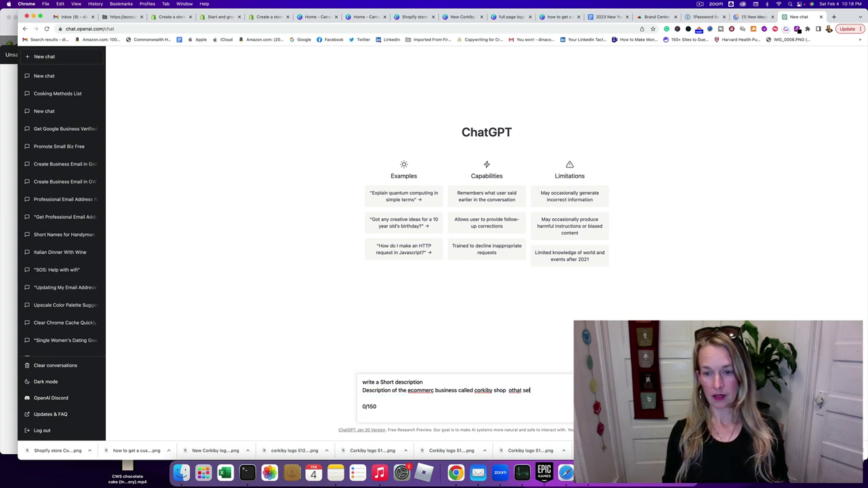
{"action": "key", "text": "BackSpace"}
{"action": "key", "text": "BackSpace"}
{"action": "key", "text": "BackSpace"}
{"action": "type", "text": "t"}
{"action": "key", "text": "BackSpace"}
{"action": "key", "text": "BackSpace"}
{"action": "type", "text": "that "}
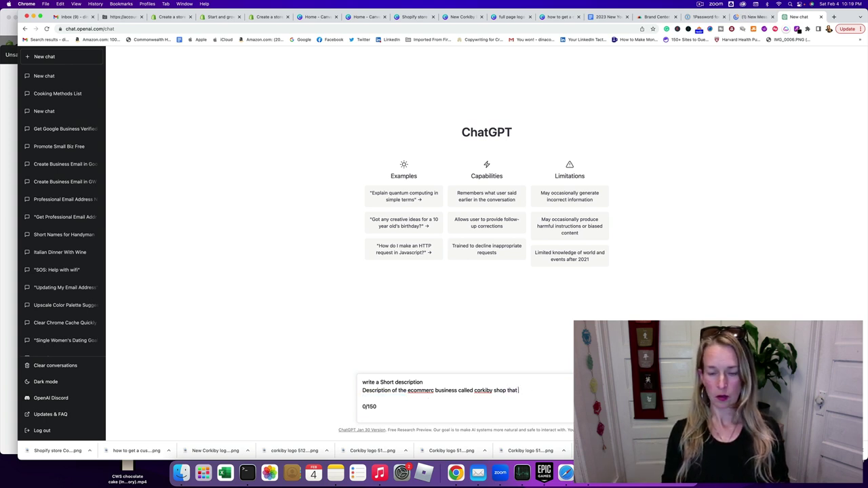
{"action": "type", "text": "sells wine"}
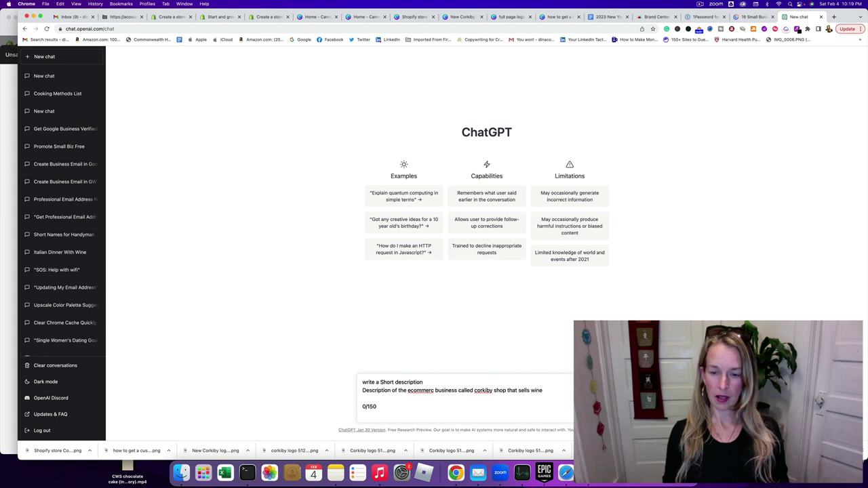
{"action": "type", "text": " and food "}
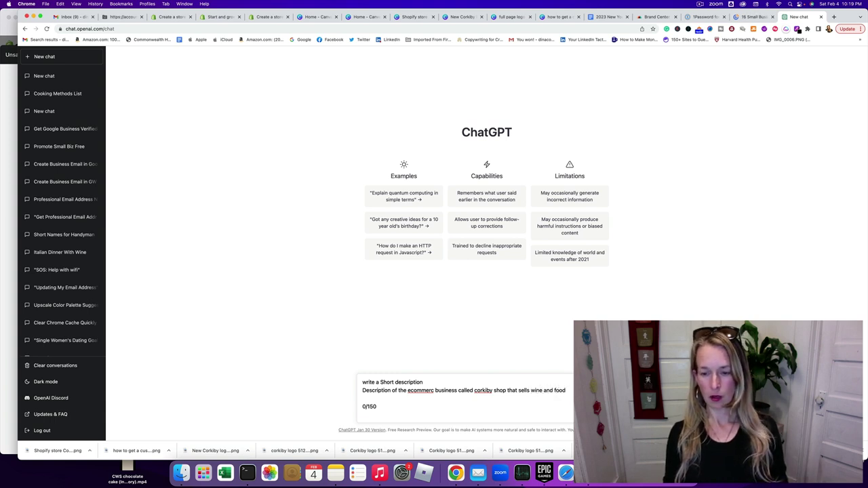
{"action": "type", "text": "ap "}
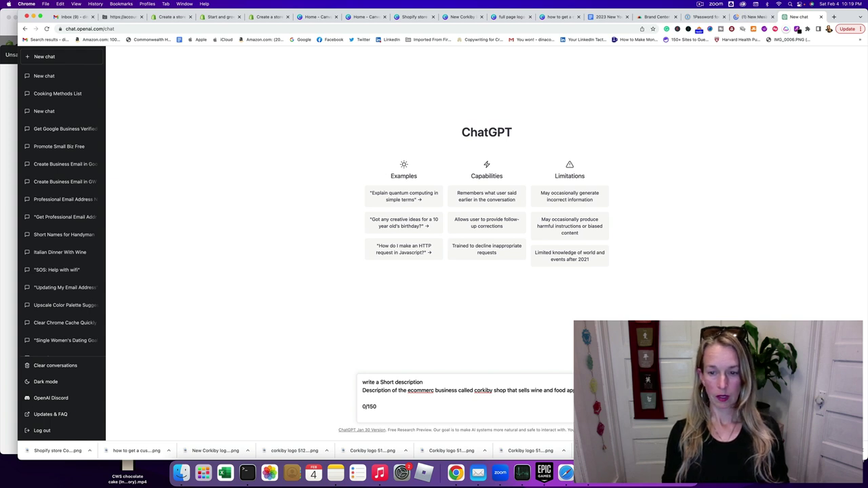
{"action": "type", "text": "than 150"}
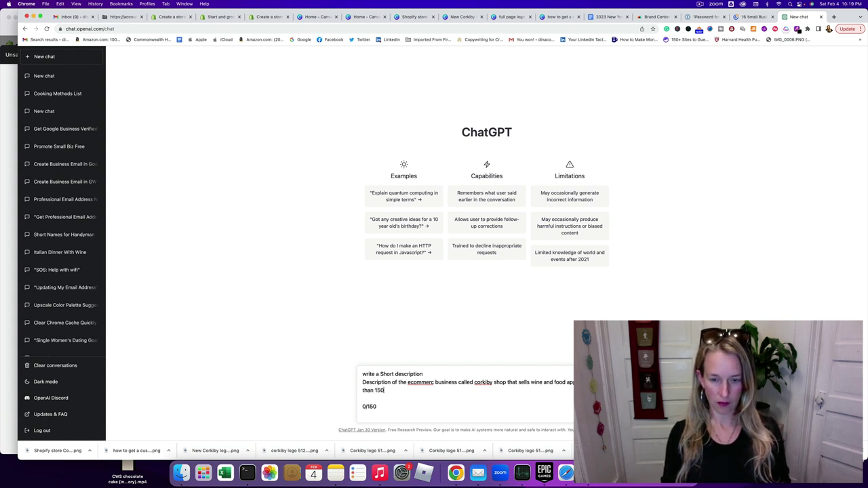
{"action": "type", "text": " characters."}
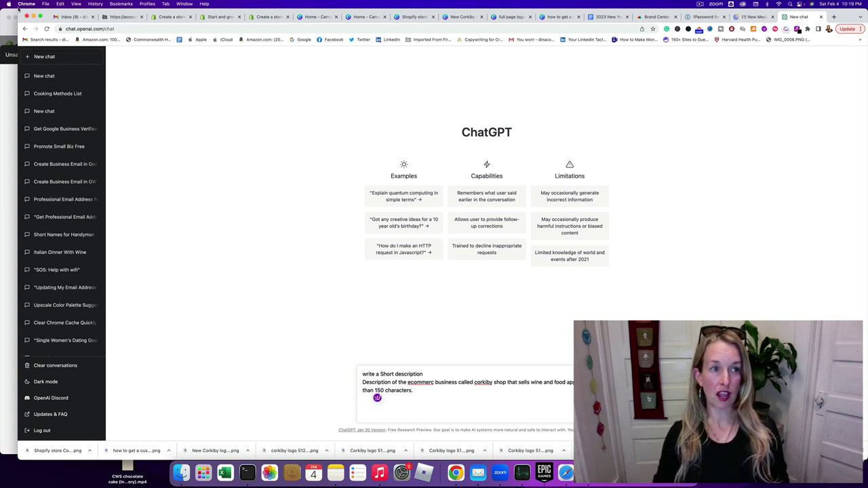
Correct "ecommerc" to "ecommerce" in the ChatGPT prompt and submit it.
{"action": "left_click_drag", "start_coordinate": [18, 11], "coordinate": [1, 11]}
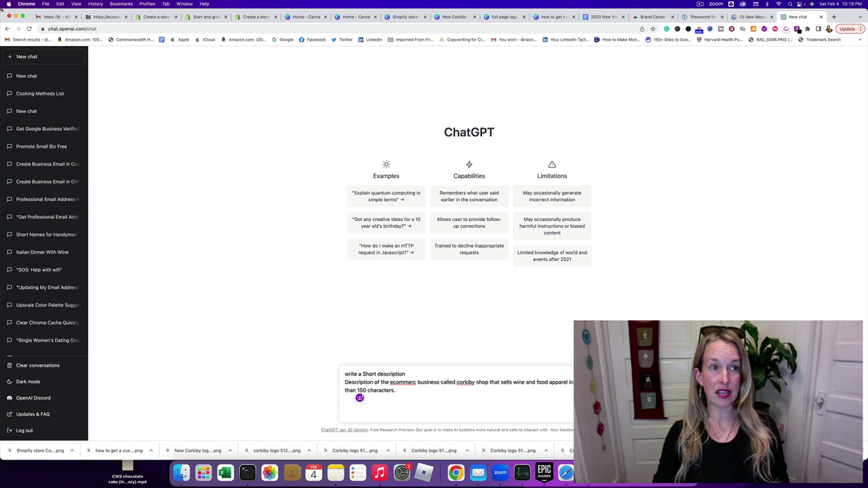
{"action": "left_click", "coordinate": [425, 382]}
{"action": "type", "text": "e"}
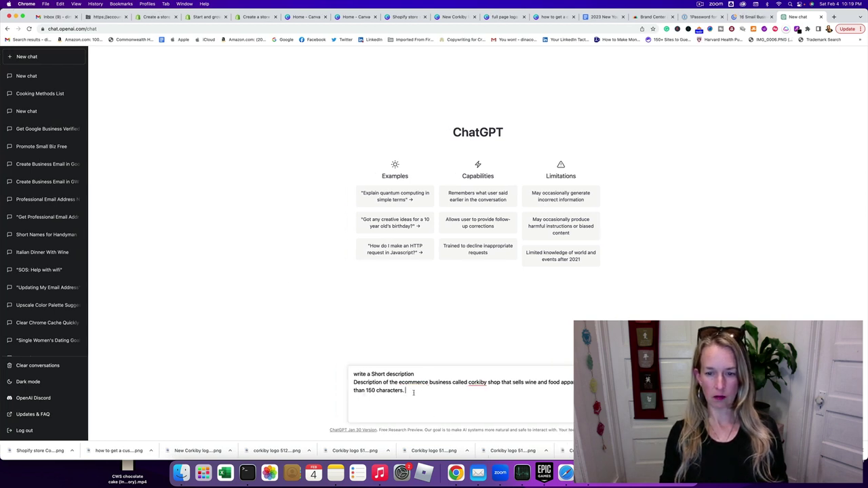
{"action": "key", "text": "Return"}
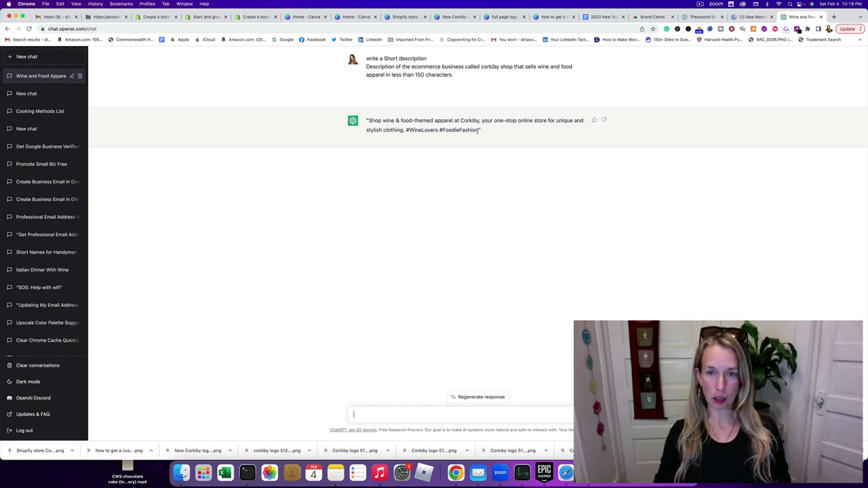
Copy ChatGPT's suggested description without its quotation marks and paste it as the short description on the Shopify brand page in Safari.
{"action": "left_click_drag", "start_coordinate": [479, 129], "coordinate": [369, 120]}
{"action": "key", "text": "super+c"}
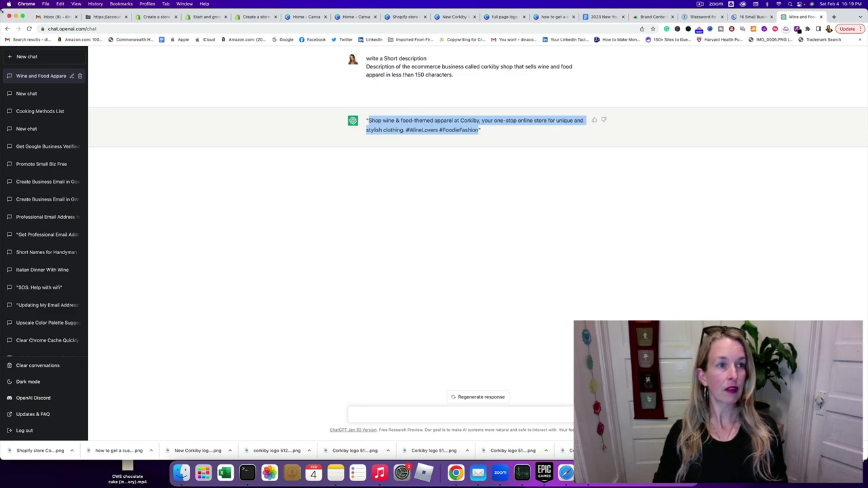
{"action": "key", "text": "ctrl+alt+Right"}
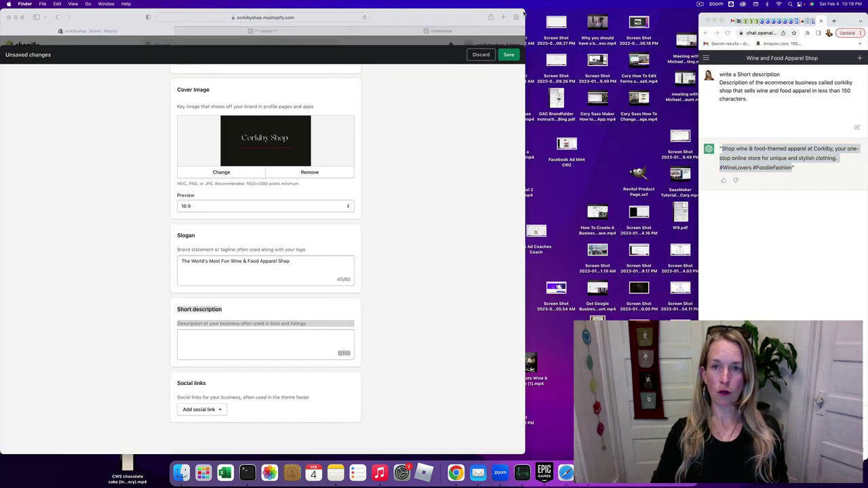
{"action": "left_click", "coordinate": [523, 12]}
{"action": "key", "text": "ctrl+alt+Return"}
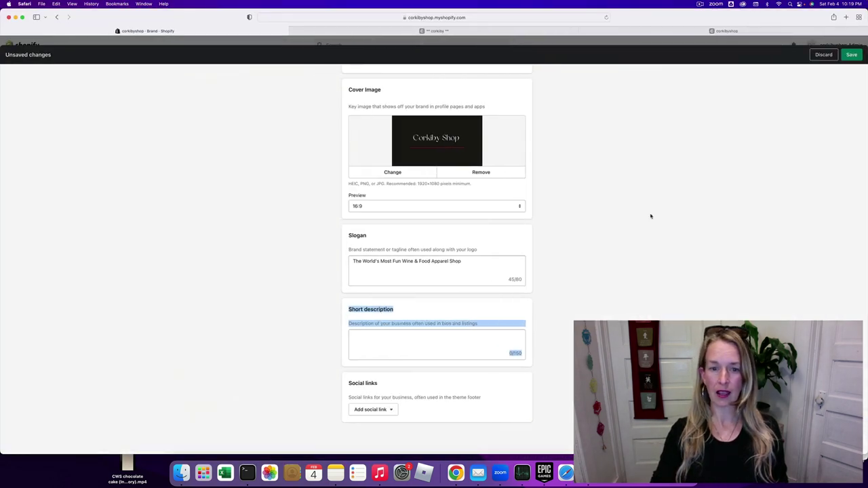
{"action": "left_click", "coordinate": [363, 335]}
{"action": "key", "text": "super+v"}
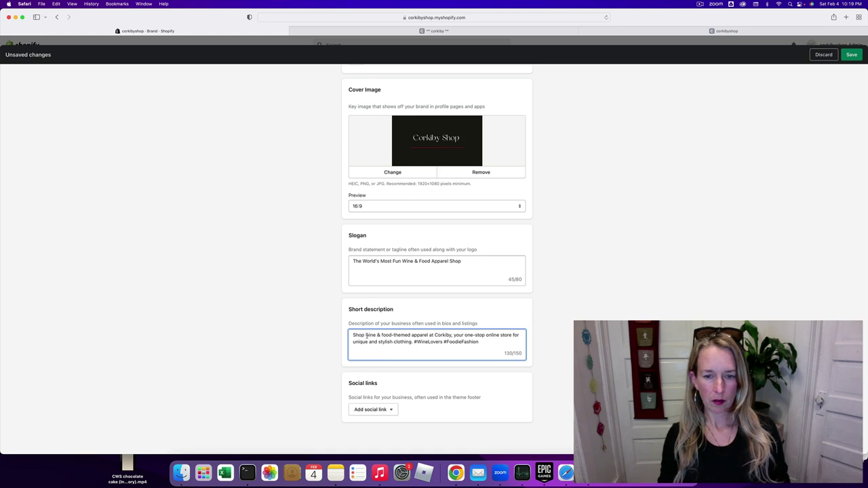
Insert "fun" after "Shop" in the short description and change "wine & food" to "food and wine".
{"action": "left_click", "coordinate": [365, 335]}
{"action": "type", "text": "fun"}
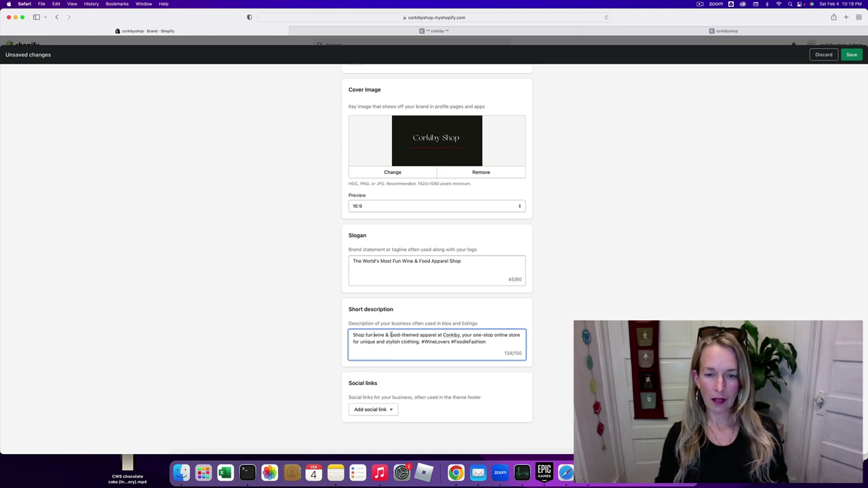
{"action": "left_click_drag", "start_coordinate": [401, 335], "coordinate": [374, 335]}
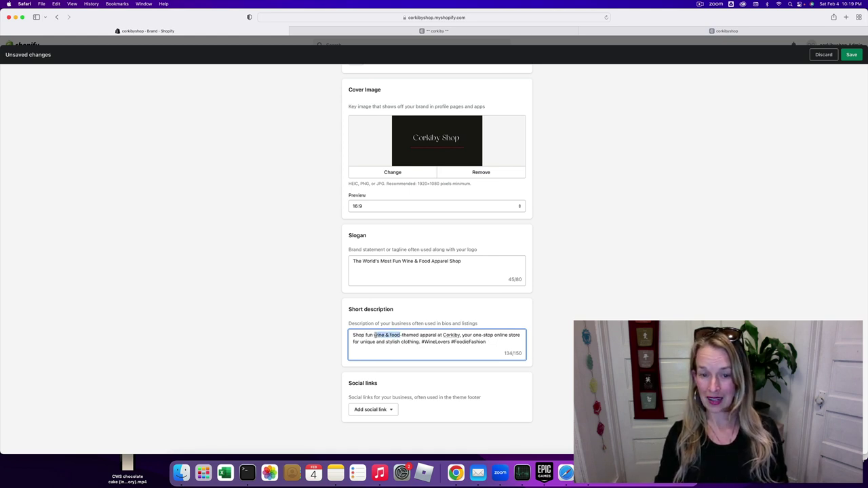
{"action": "type", "text": "food and wine"}
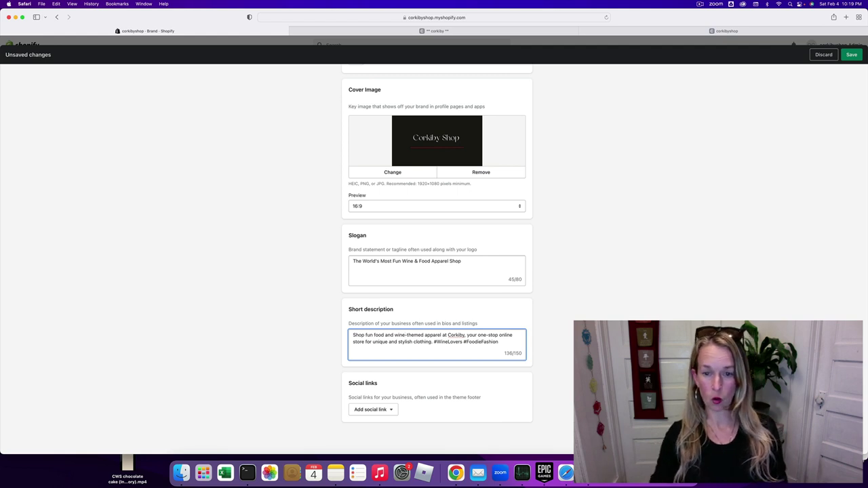
Change "Corkiby" in the short description to "our Corkiby Shop".
{"action": "left_click", "coordinate": [465, 335]}
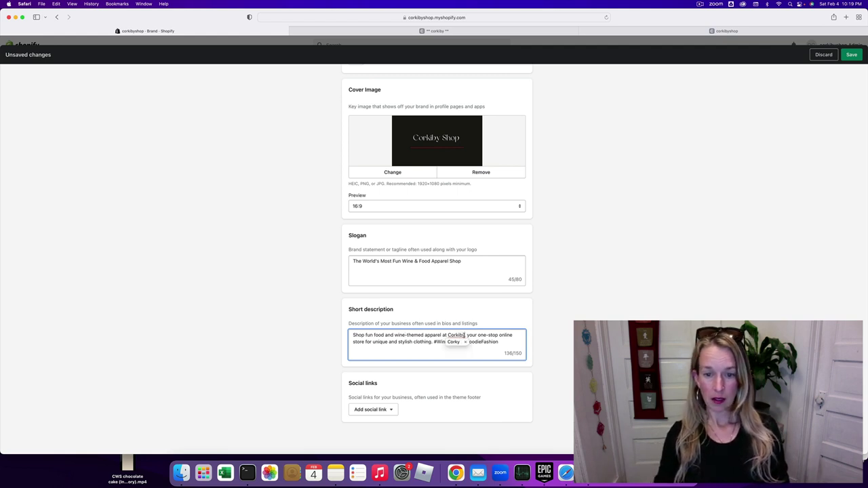
{"action": "left_click", "coordinate": [448, 335]}
{"action": "type", "text": "our "}
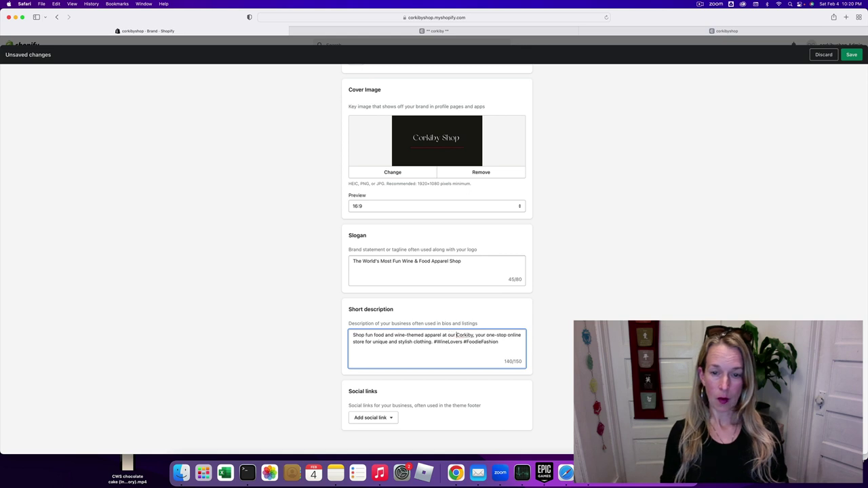
{"action": "type", "text": ","}
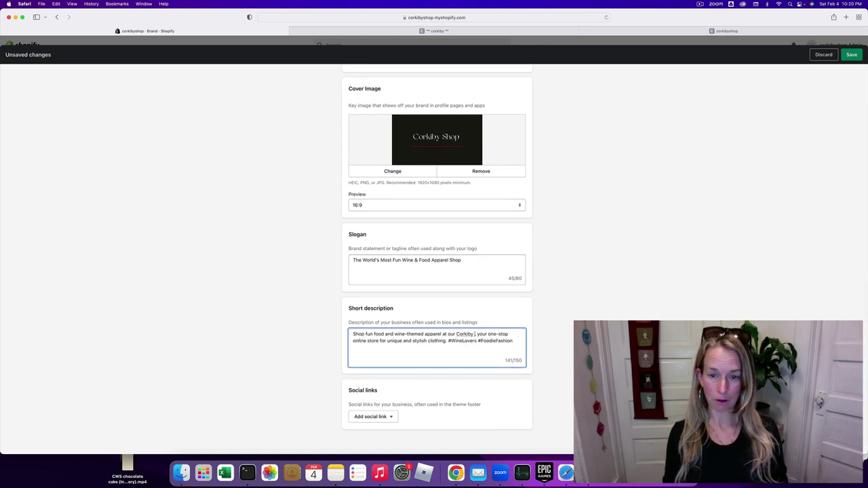
{"action": "type", "text": "Sh"}
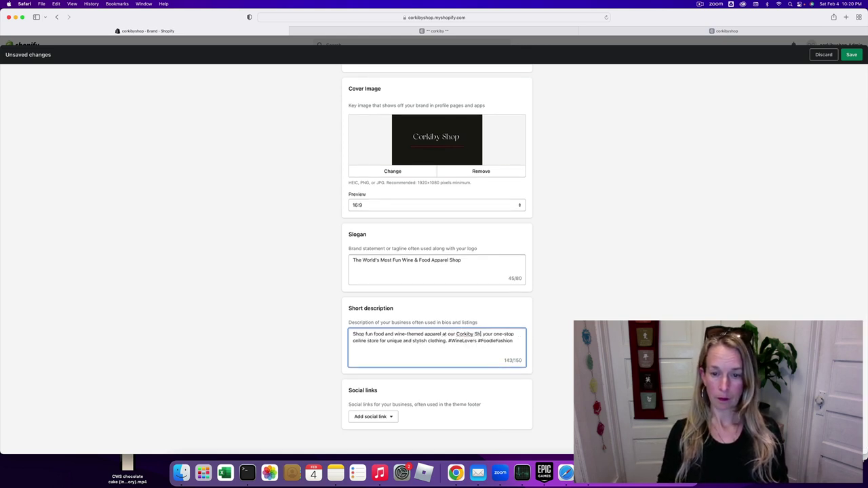
{"action": "type", "text": "op"}
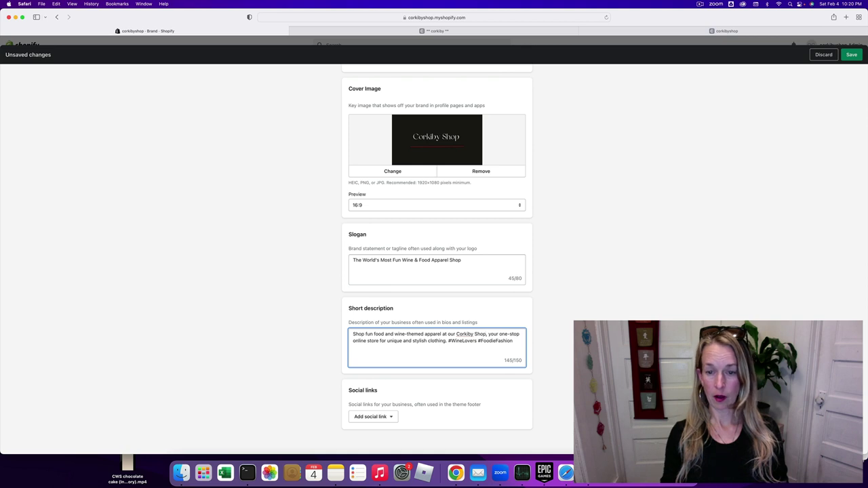
Remove "our" before "Corkiby Shop", end the sentence there with a period, and start the following one with "It's your one-stop".
{"action": "left_click", "coordinate": [455, 334]}
{"action": "key", "text": "BackSpace"}
{"action": "key", "text": "BackSpace"}
{"action": "key", "text": "BackSpace"}
{"action": "left_click", "coordinate": [481, 333]}
{"action": "key", "text": "BackSpace"}
{"action": "key", "text": "BackSpace"}
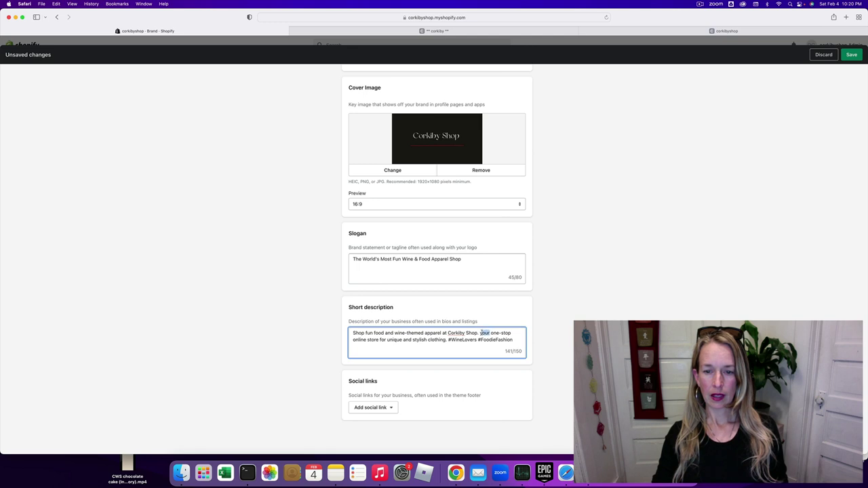
{"action": "type", "text": "It's "}
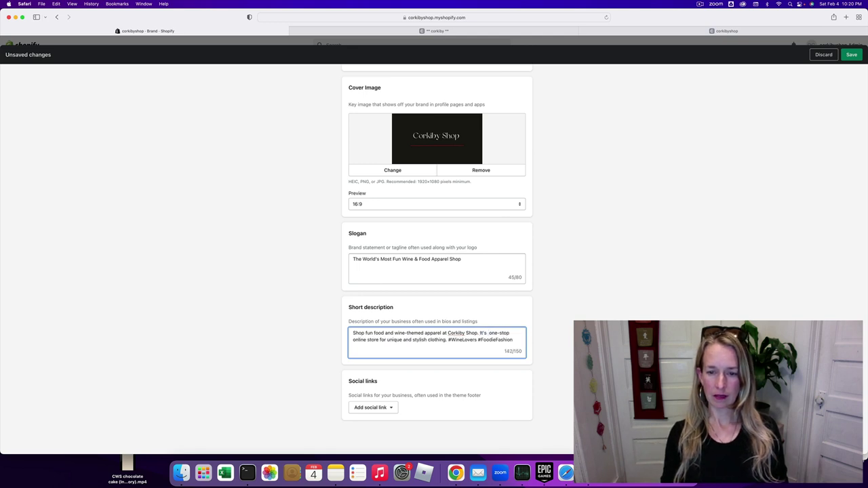
{"action": "type", "text": "your"}
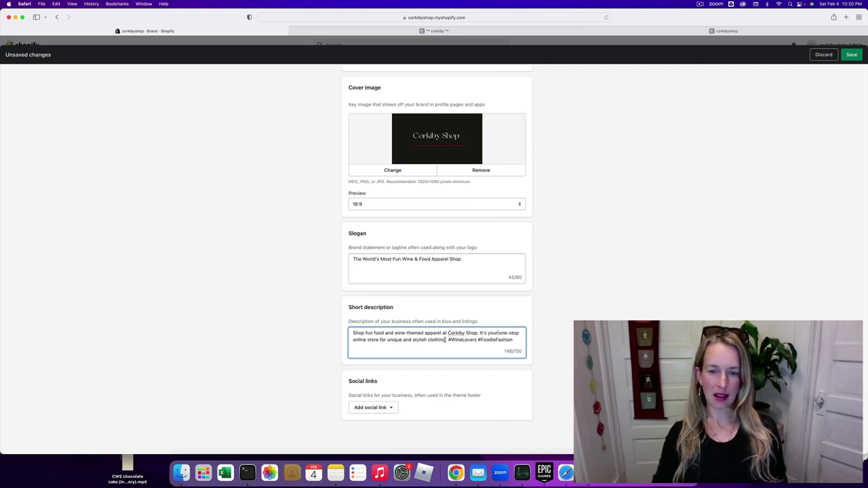
{"action": "left_click_drag", "start_coordinate": [446, 340], "coordinate": [428, 340]}
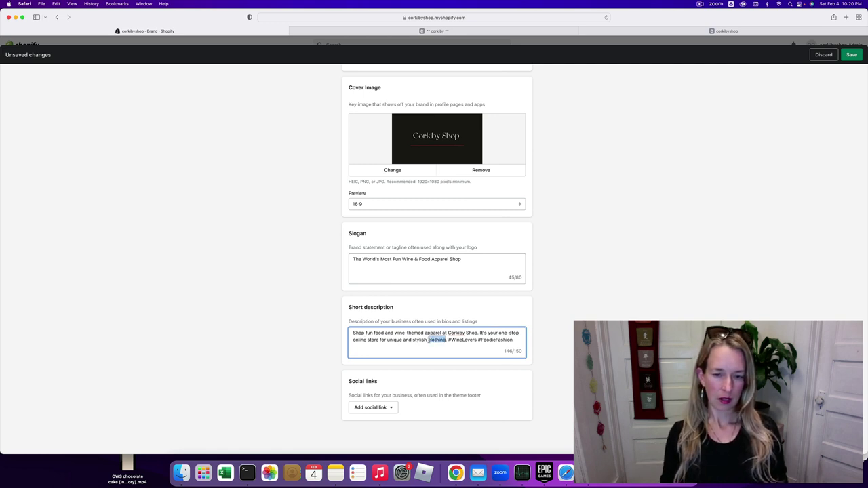
{"action": "left_click", "coordinate": [460, 345]}
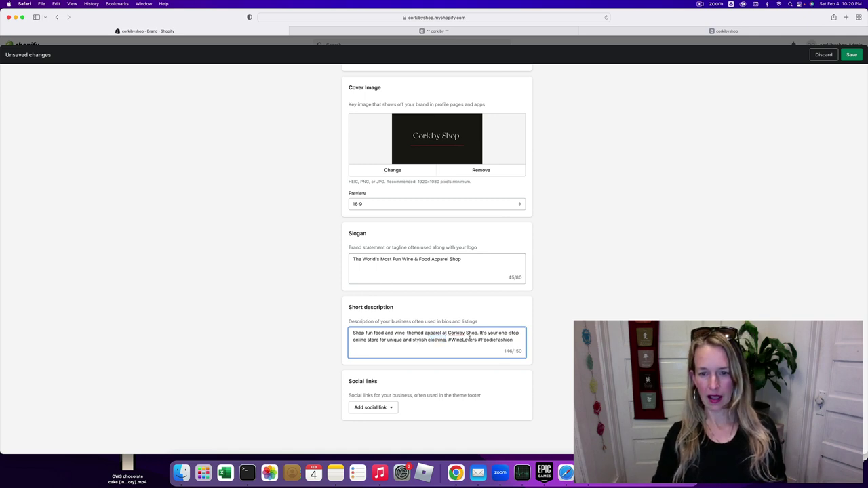
{"action": "left_click", "coordinate": [267, 351]}
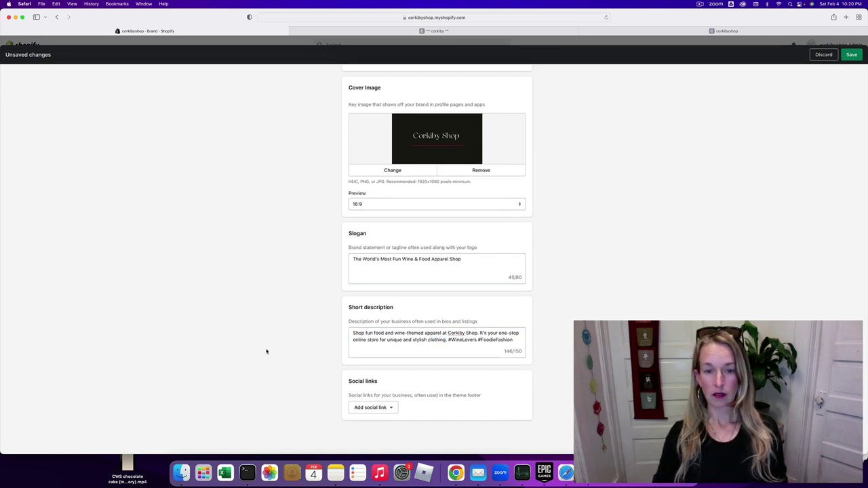
View the available social link platforms without adding one, and save the brand asset changes.
{"action": "left_click", "coordinate": [391, 409]}
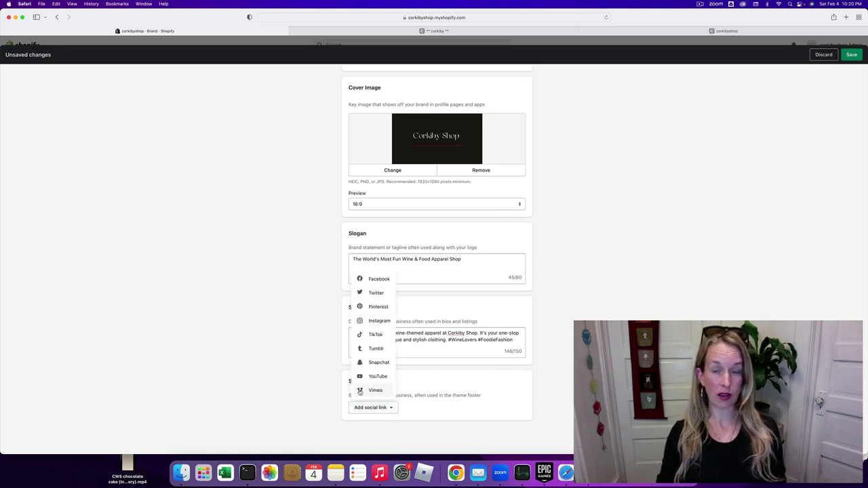
{"action": "left_click", "coordinate": [304, 359]}
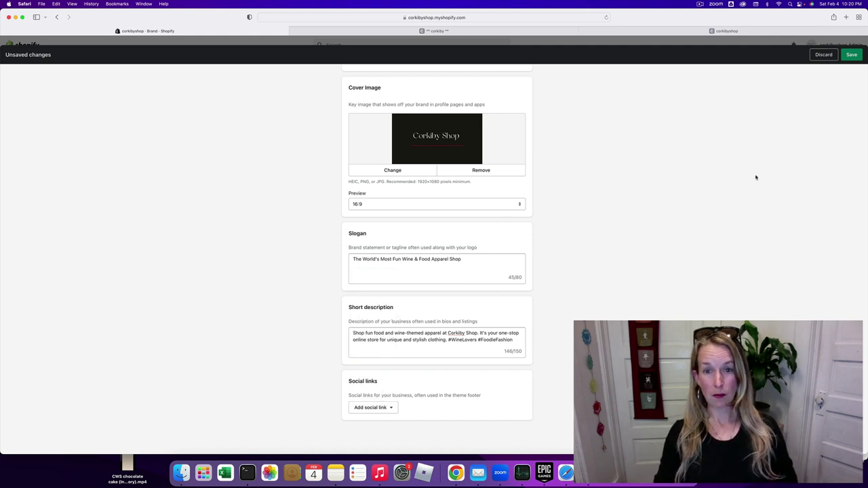
{"action": "left_click", "coordinate": [856, 55]}
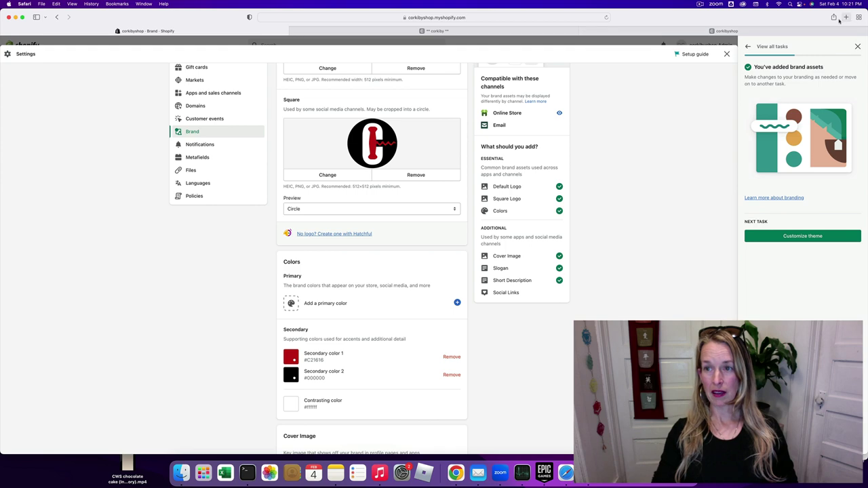
Reload the corkibyshop.com storefront to check how the saved branding appears on its opening page.
{"action": "left_click", "coordinate": [723, 31]}
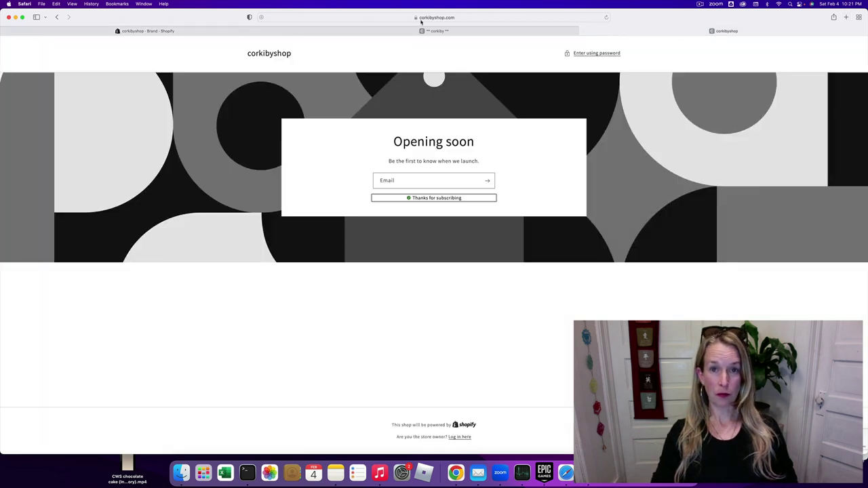
{"action": "left_click", "coordinate": [420, 21]}
{"action": "key", "text": "Return"}
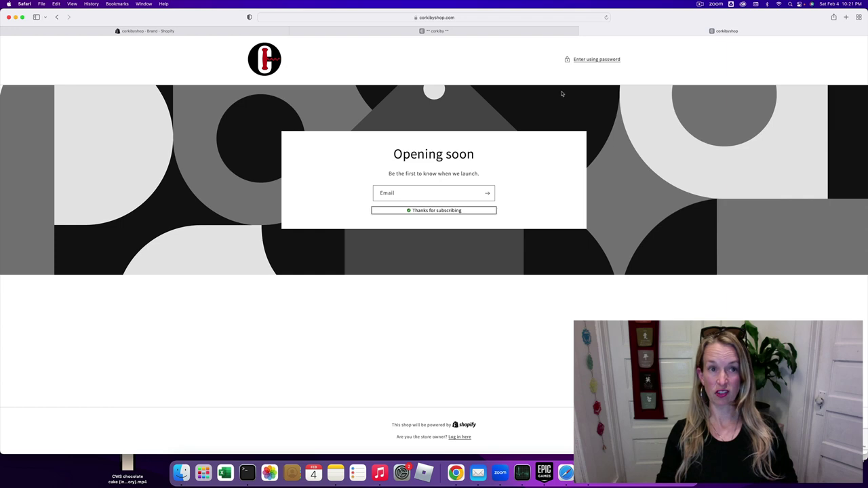
View the corkiby.com home page for comparison, leave the brand settings, and return to the Shopify admin home page.
{"action": "left_click", "coordinate": [419, 31]}
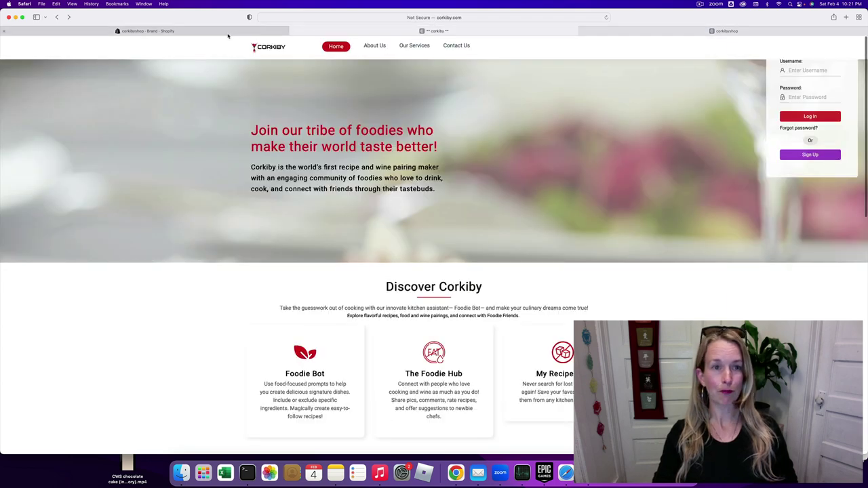
{"action": "left_click", "coordinate": [248, 31]}
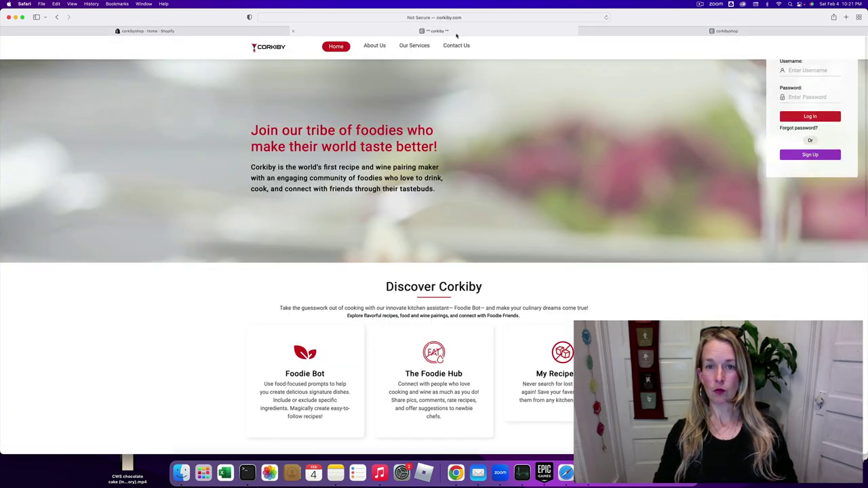
{"action": "left_click", "coordinate": [448, 31]}
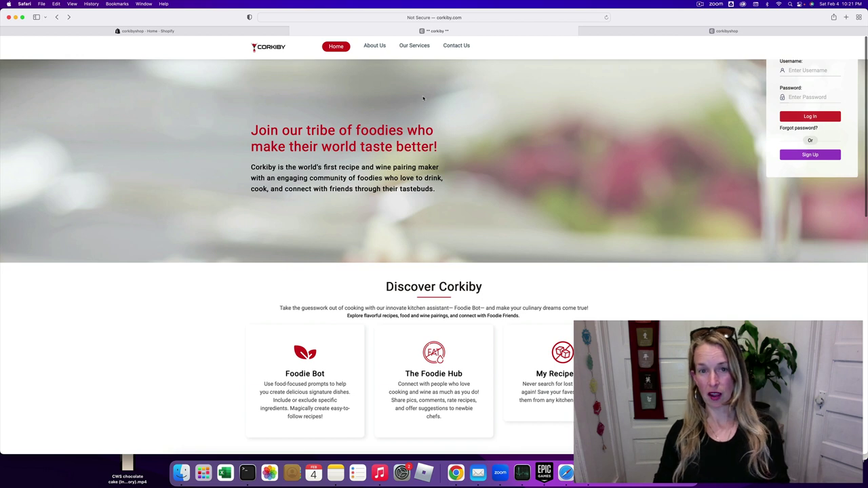
{"action": "left_click", "coordinate": [174, 32]}
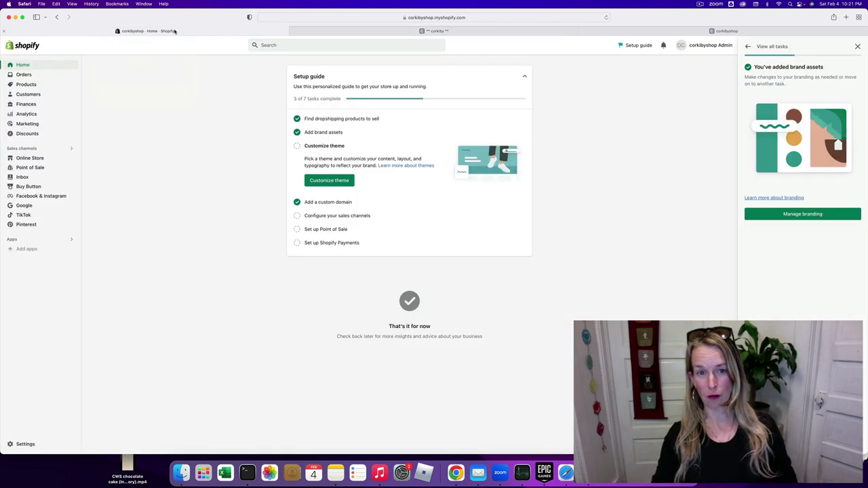